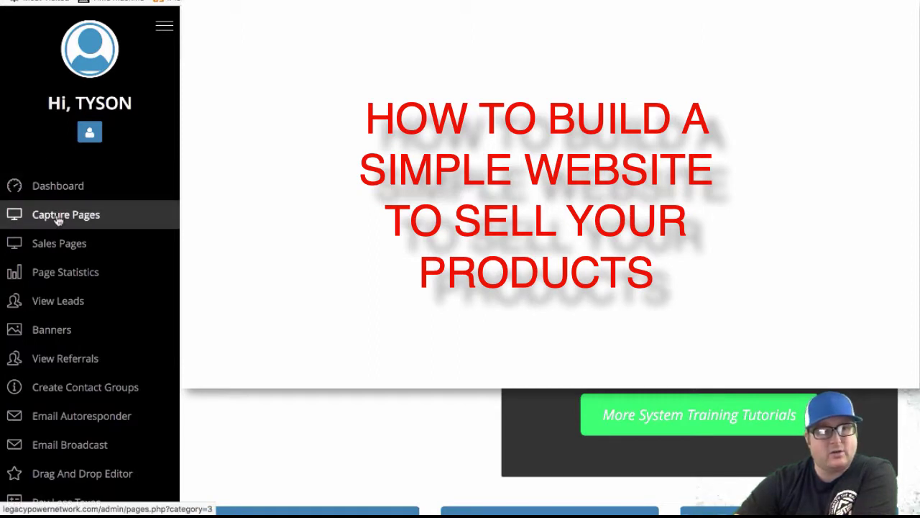
Open the Drag And Drop Editor from the dashboard sidebar to show the Birthday Party page
{"action": "scroll", "coordinate": [86, 333], "scroll_direction": "down", "scroll_amount": 2}
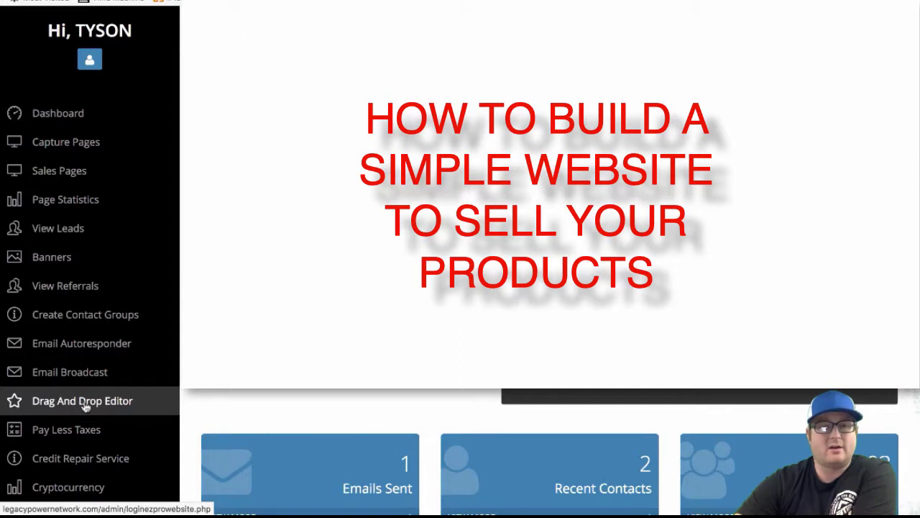
{"action": "left_click", "coordinate": [84, 406]}
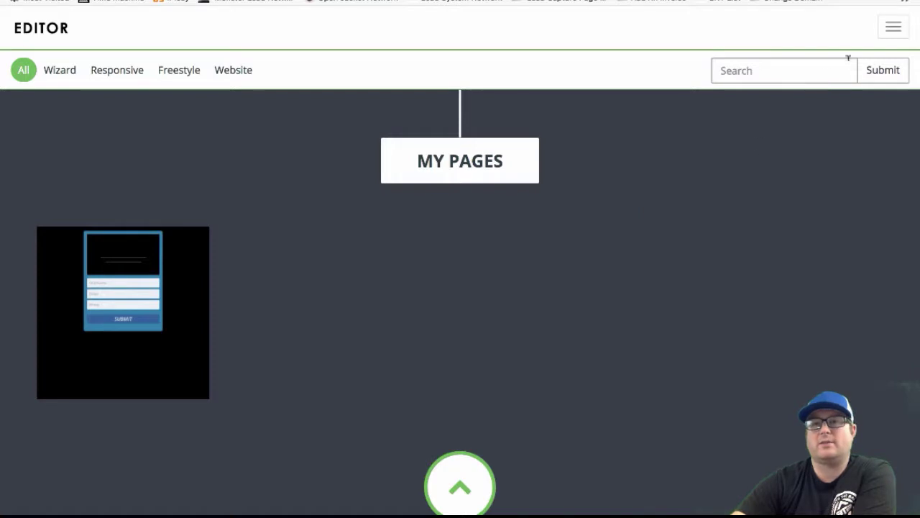
Create a new blank Sales/Web Page from the editor's main menu
{"action": "left_click", "coordinate": [894, 30]}
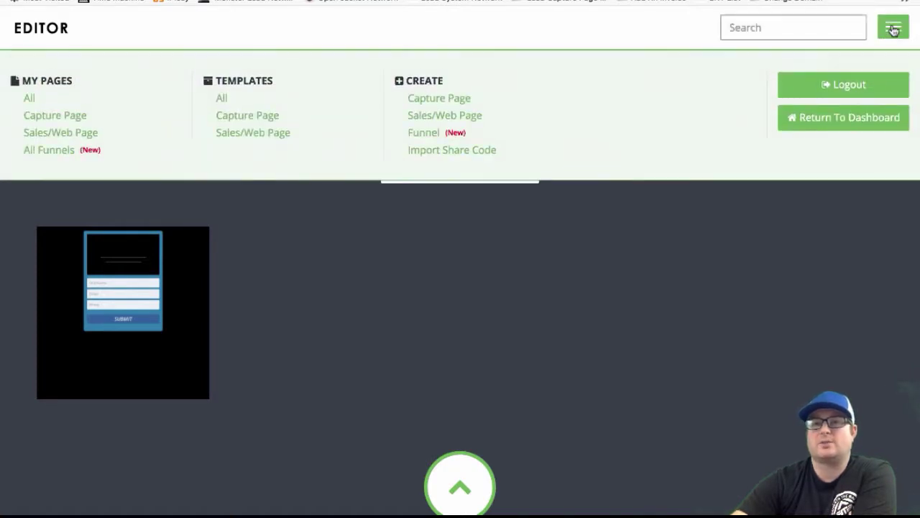
{"action": "left_click", "coordinate": [892, 27]}
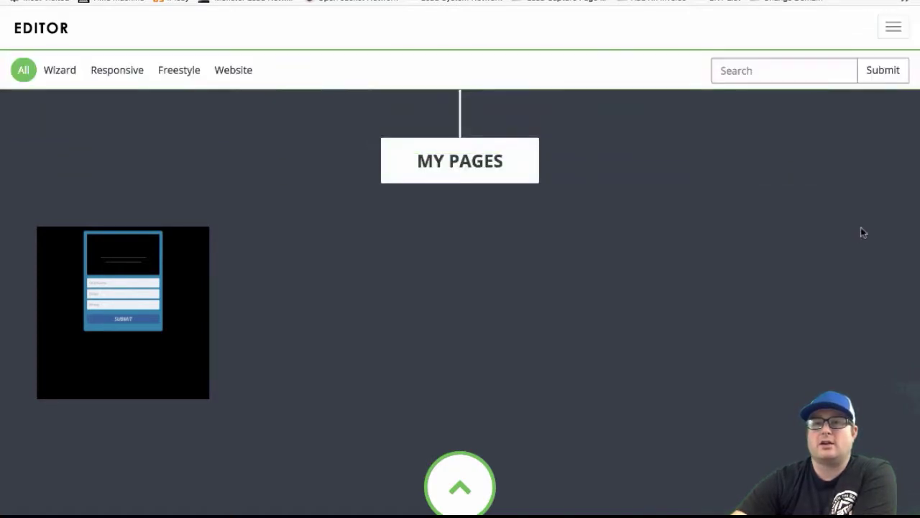
{"action": "left_click", "coordinate": [892, 34]}
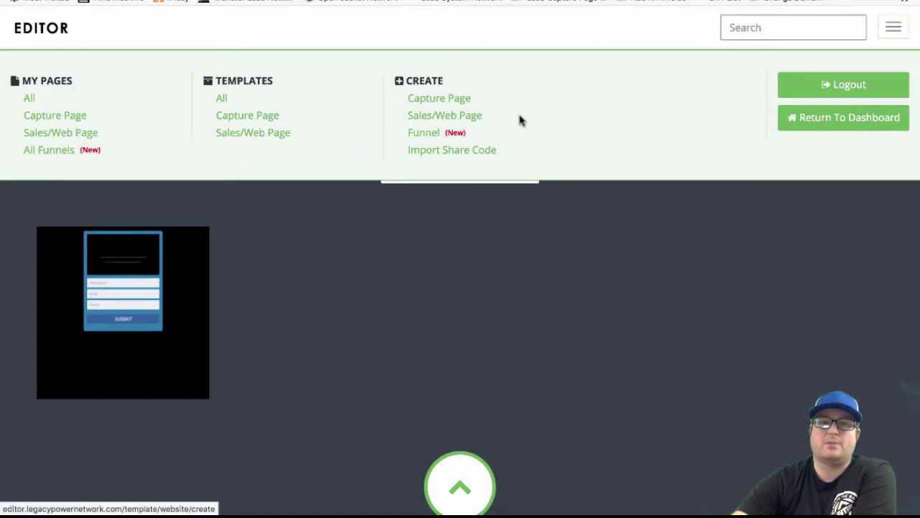
{"action": "left_click", "coordinate": [455, 117]}
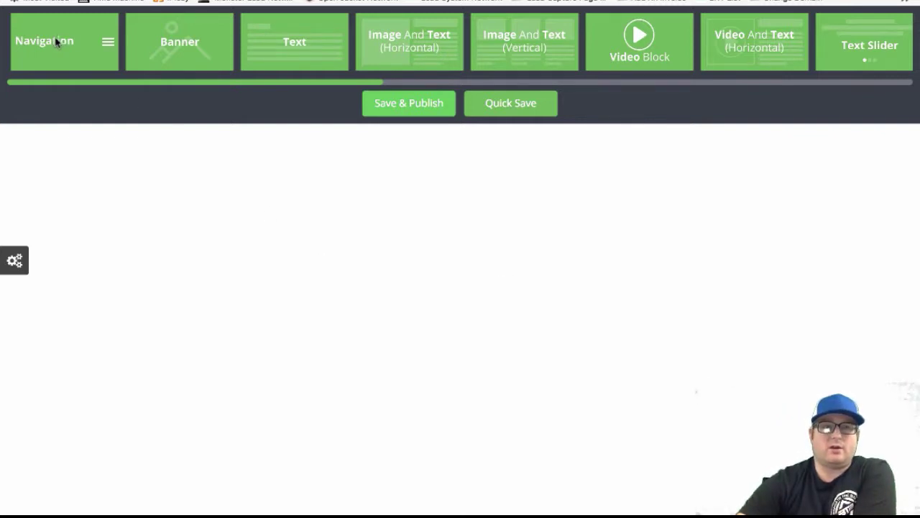
Add a Navigation block at the top of the page and set it to one link
{"action": "left_click_drag", "start_coordinate": [58, 45], "coordinate": [72, 149]}
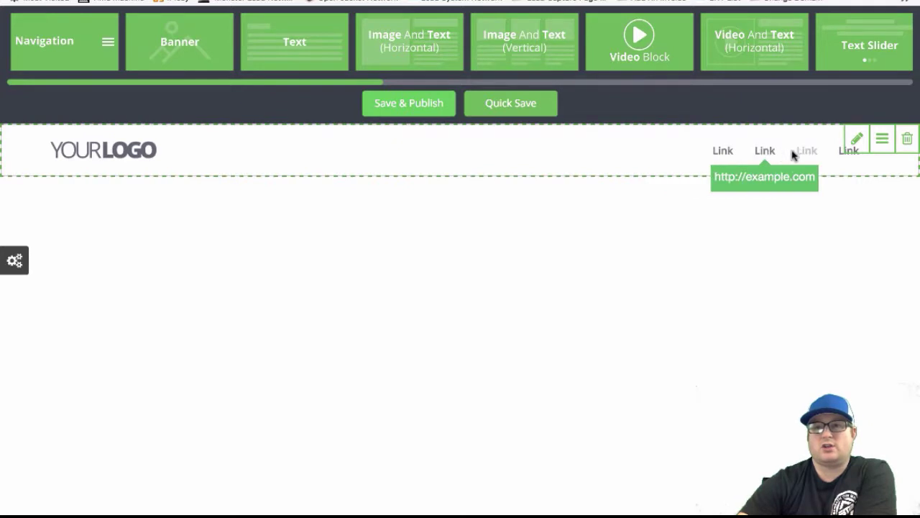
{"action": "left_click", "coordinate": [856, 139]}
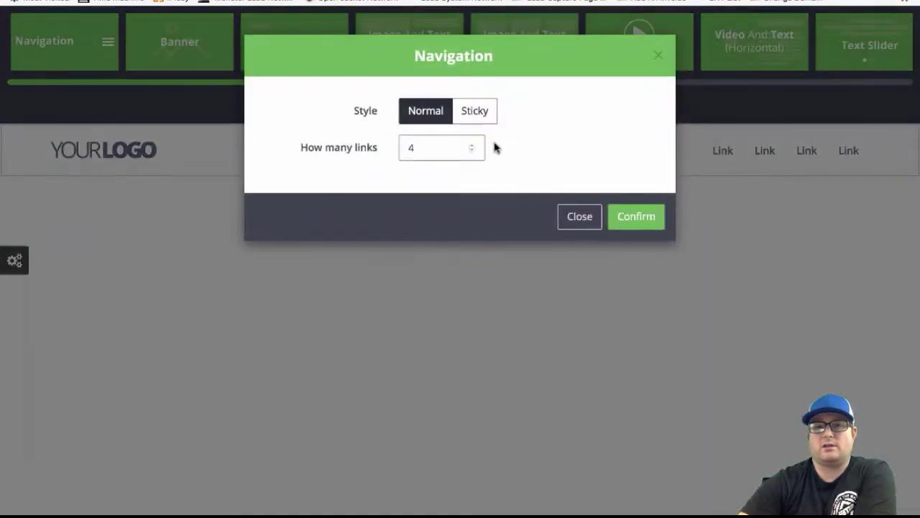
{"action": "left_click", "coordinate": [473, 151]}
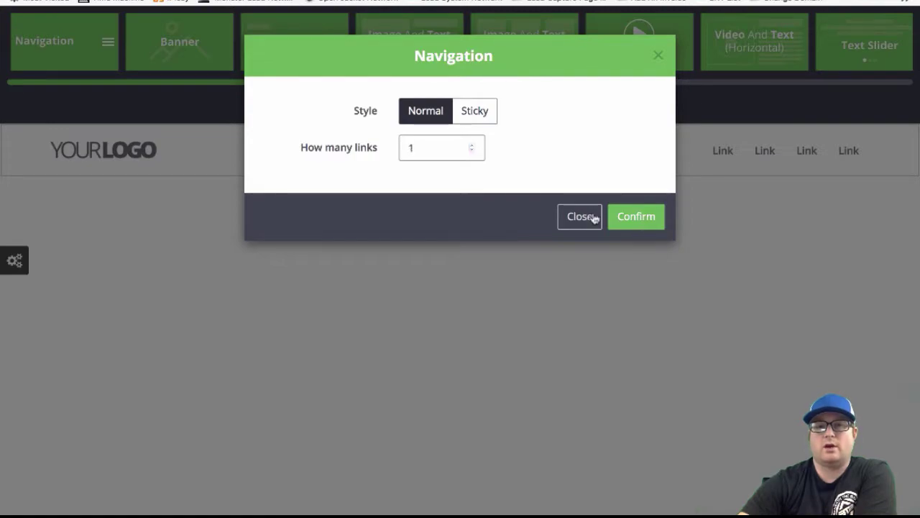
{"action": "left_click", "coordinate": [637, 216]}
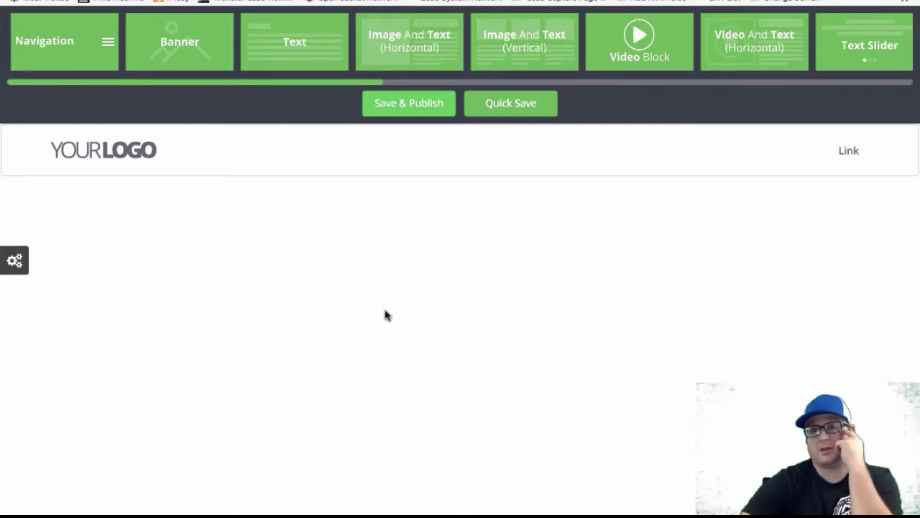
Add a Video Block below the navigation bar and set its video source to YouTube
{"action": "left_click_drag", "start_coordinate": [630, 34], "coordinate": [49, 166]}
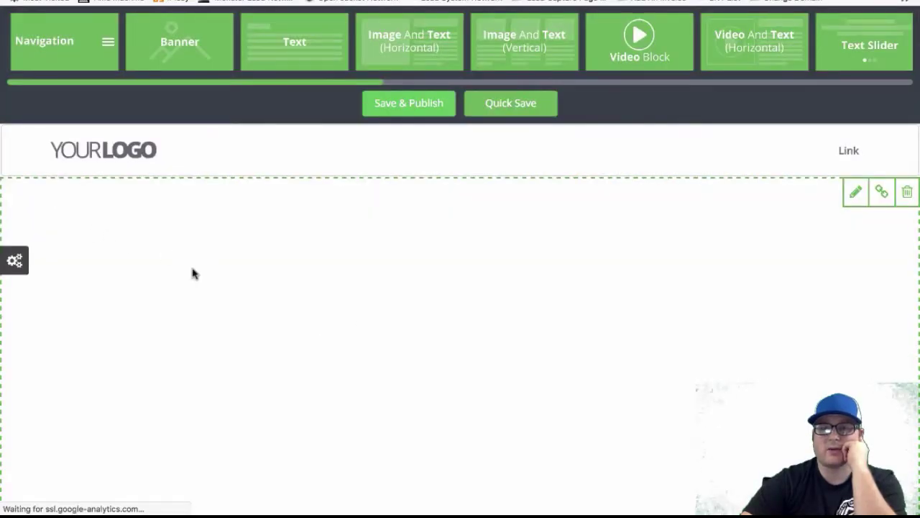
{"action": "scroll", "coordinate": [485, 364], "scroll_direction": "down", "scroll_amount": 3}
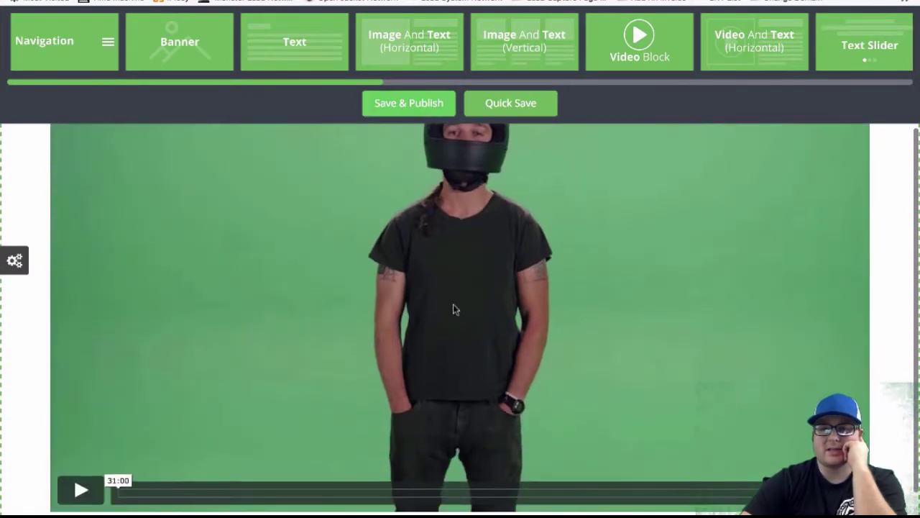
{"action": "scroll", "coordinate": [468, 350], "scroll_direction": "up", "scroll_amount": 3}
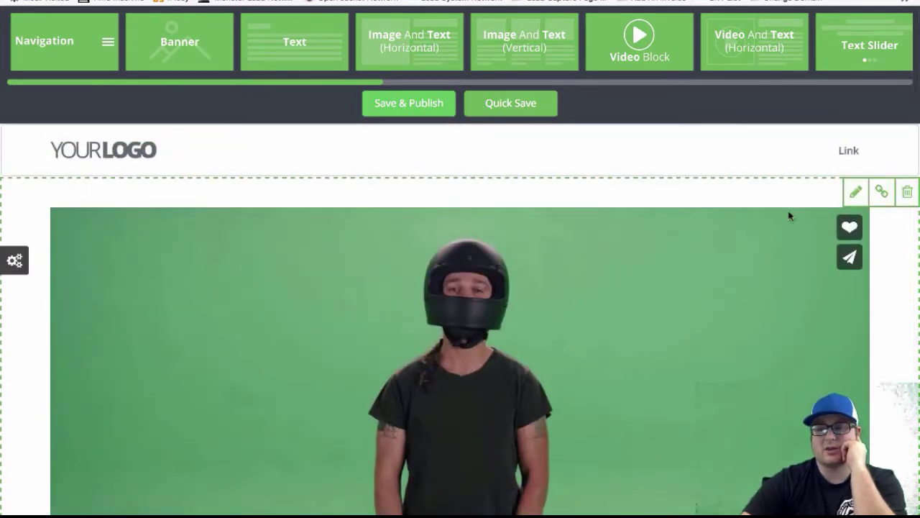
{"action": "left_click", "coordinate": [856, 192]}
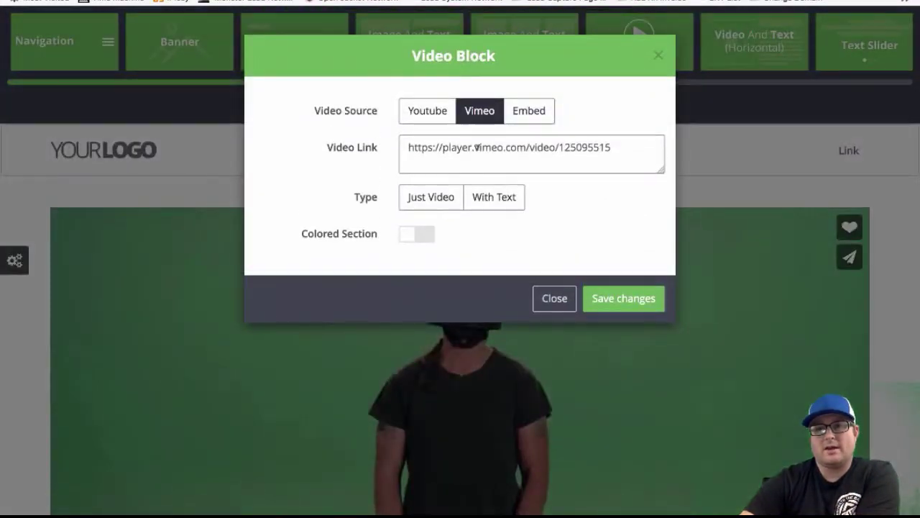
{"action": "left_click", "coordinate": [545, 115]}
{"action": "left_click", "coordinate": [438, 115]}
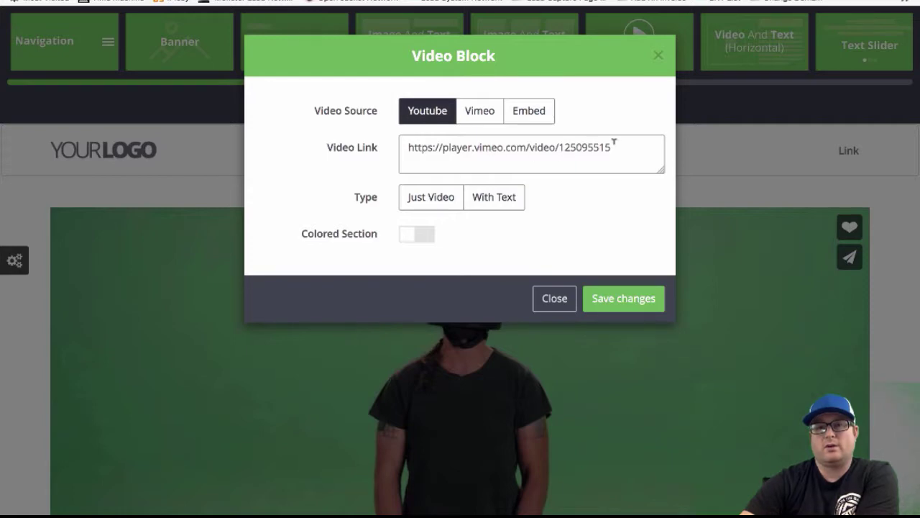
Copy the Ferrari 488 Spider YouTube video's address from the browser's address bar
{"action": "key", "text": "ctrl+Tab"}
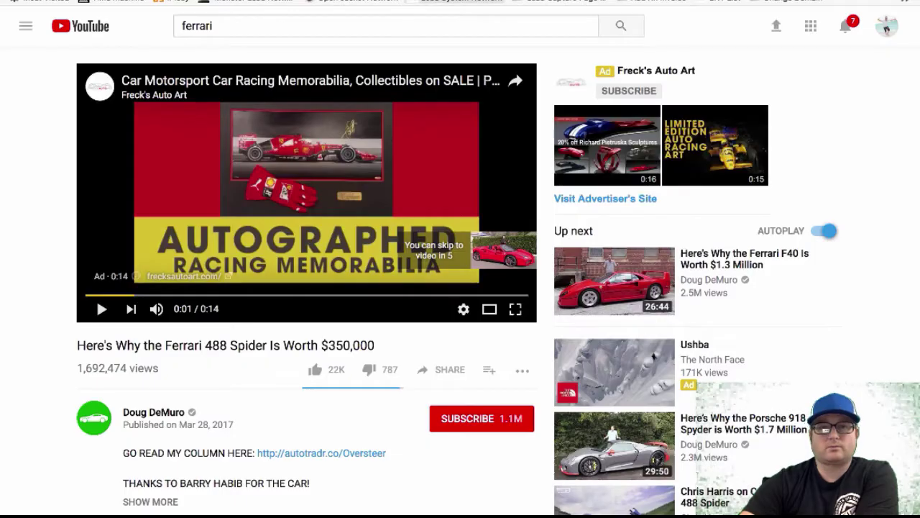
{"action": "right_click", "coordinate": [288, 1]}
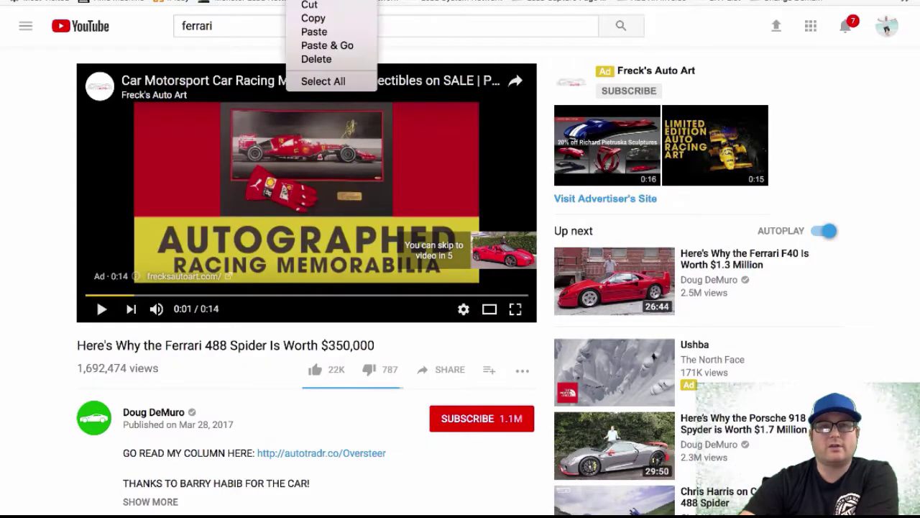
{"action": "left_click", "coordinate": [318, 19]}
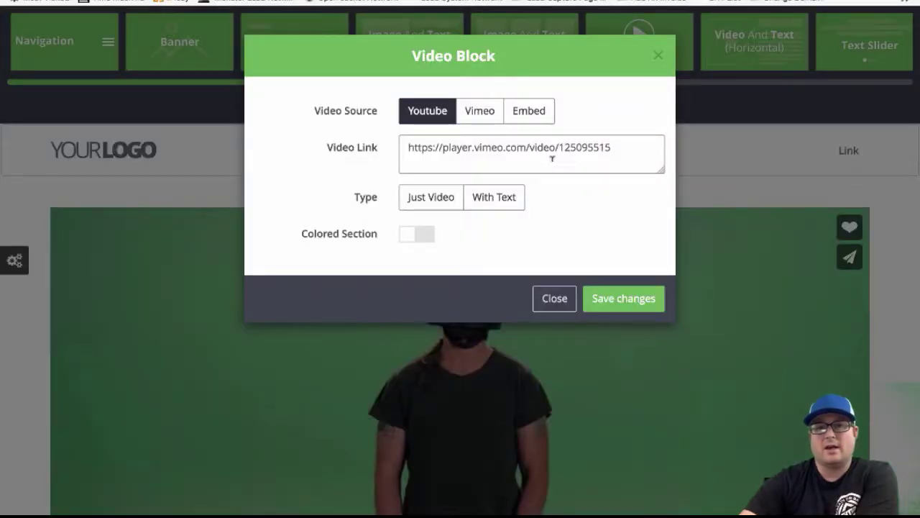
Replace the Vimeo link with the Ferrari YouTube address, enable the section background, and save
{"action": "left_click_drag", "start_coordinate": [606, 151], "coordinate": [398, 138]}
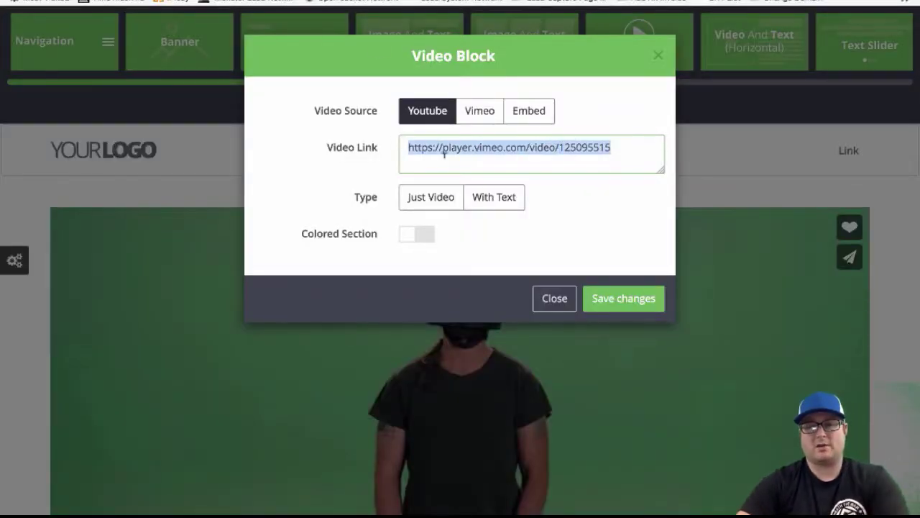
{"action": "key", "text": "ctrl+v"}
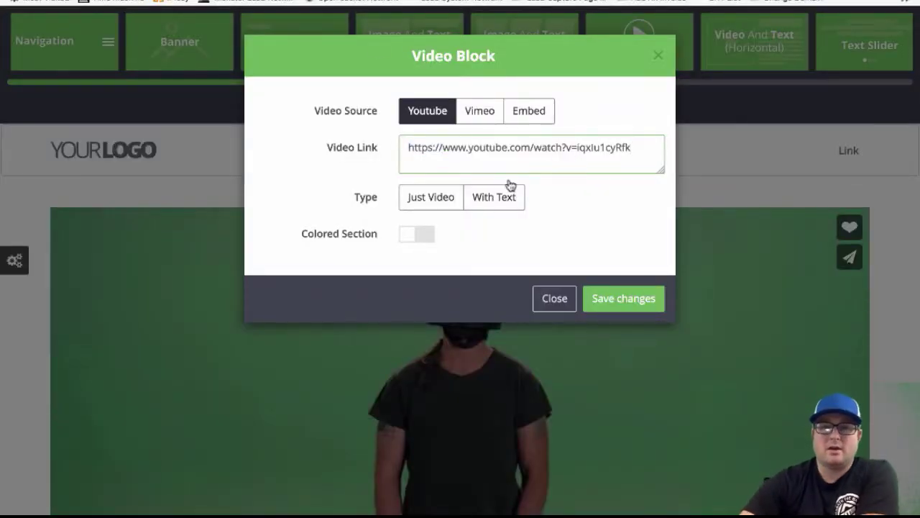
{"action": "left_click", "coordinate": [505, 194]}
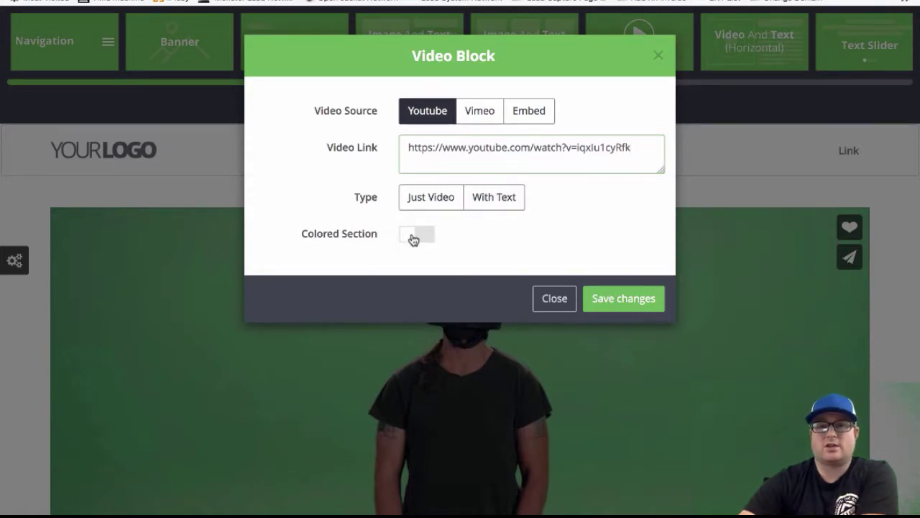
{"action": "left_click", "coordinate": [414, 241]}
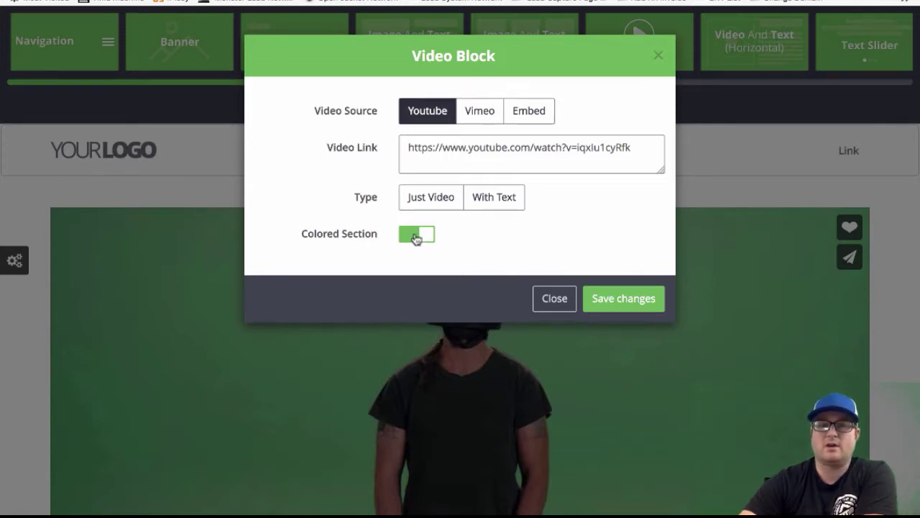
{"action": "left_click", "coordinate": [495, 201]}
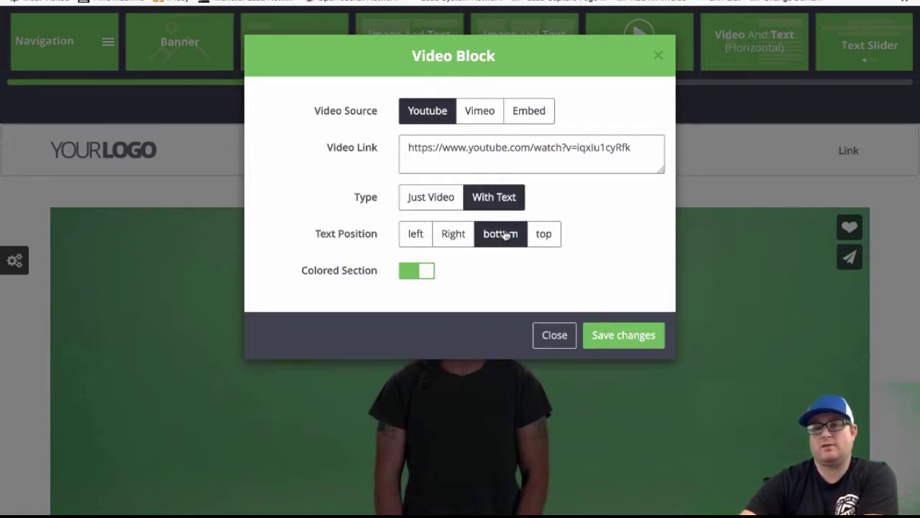
{"action": "left_click", "coordinate": [552, 242]}
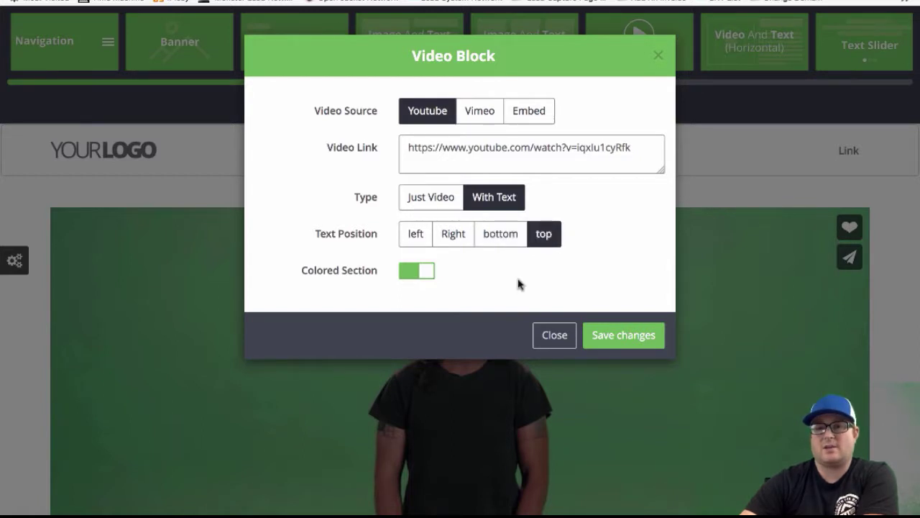
{"action": "left_click", "coordinate": [433, 199]}
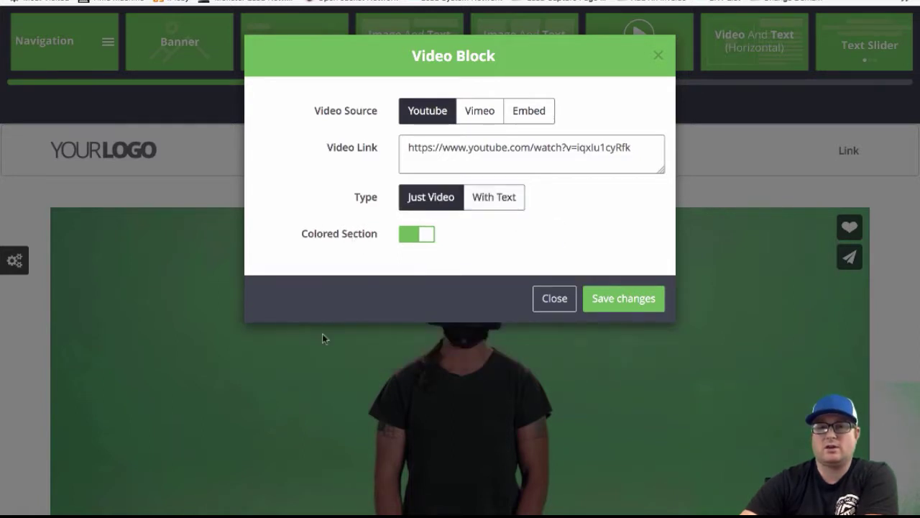
{"action": "left_click", "coordinate": [631, 302]}
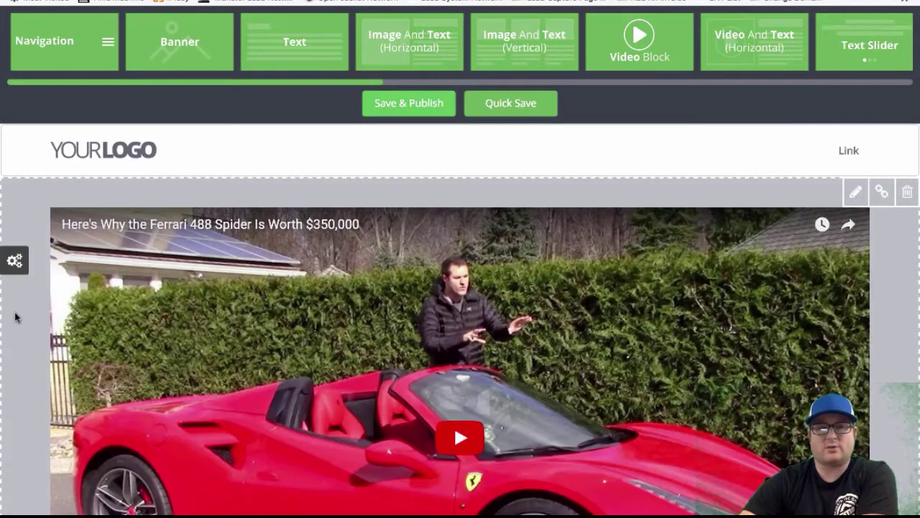
Play and pause the embedded Ferrari video preview, then reopen the video block settings
{"action": "scroll", "coordinate": [15, 317], "scroll_direction": "down", "scroll_amount": 2}
{"action": "scroll", "coordinate": [16, 316], "scroll_direction": "down", "scroll_amount": 2}
{"action": "scroll", "coordinate": [15, 318], "scroll_direction": "up", "scroll_amount": 4}
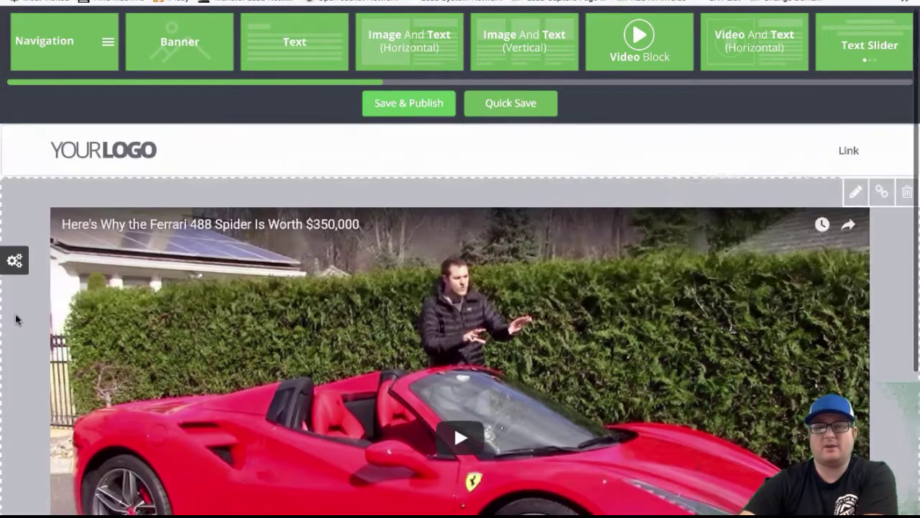
{"action": "scroll", "coordinate": [16, 319], "scroll_direction": "down", "scroll_amount": 1}
{"action": "scroll", "coordinate": [16, 319], "scroll_direction": "down", "scroll_amount": 1}
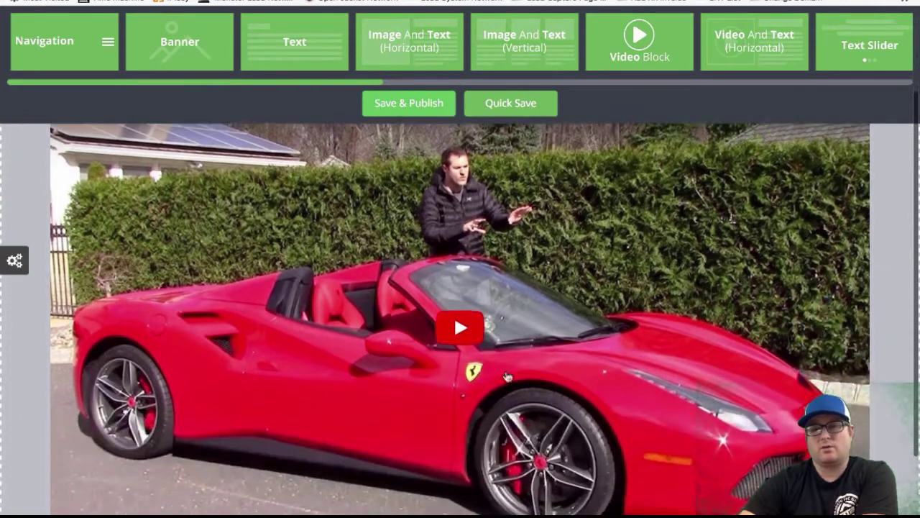
{"action": "left_click", "coordinate": [471, 334]}
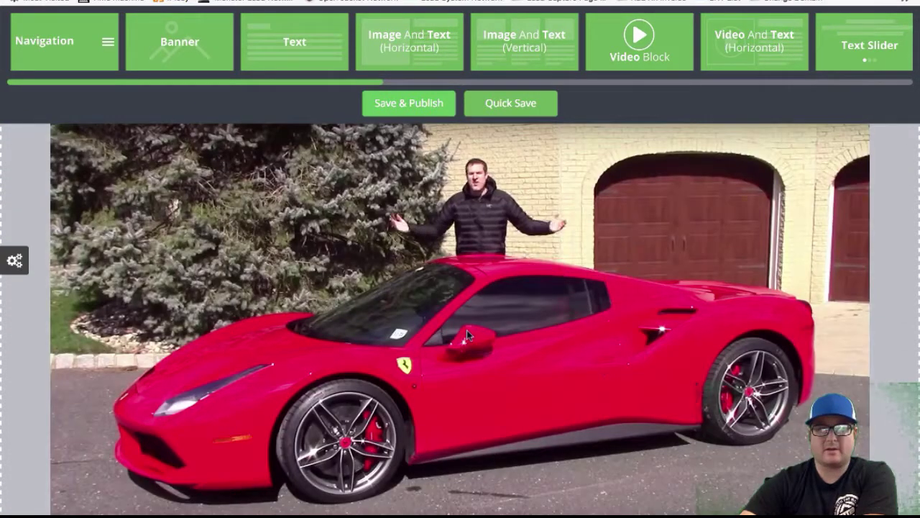
{"action": "left_click", "coordinate": [469, 306]}
{"action": "scroll", "coordinate": [469, 302], "scroll_direction": "up", "scroll_amount": 1}
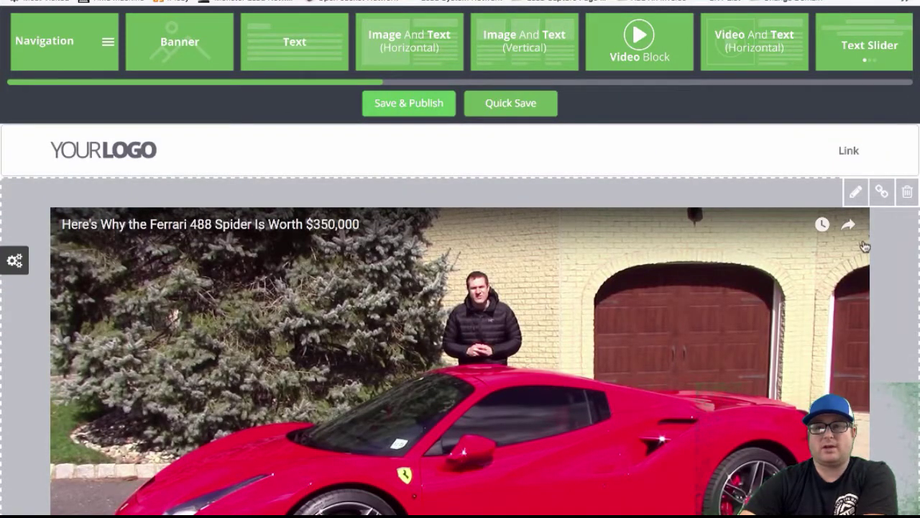
{"action": "left_click", "coordinate": [855, 194]}
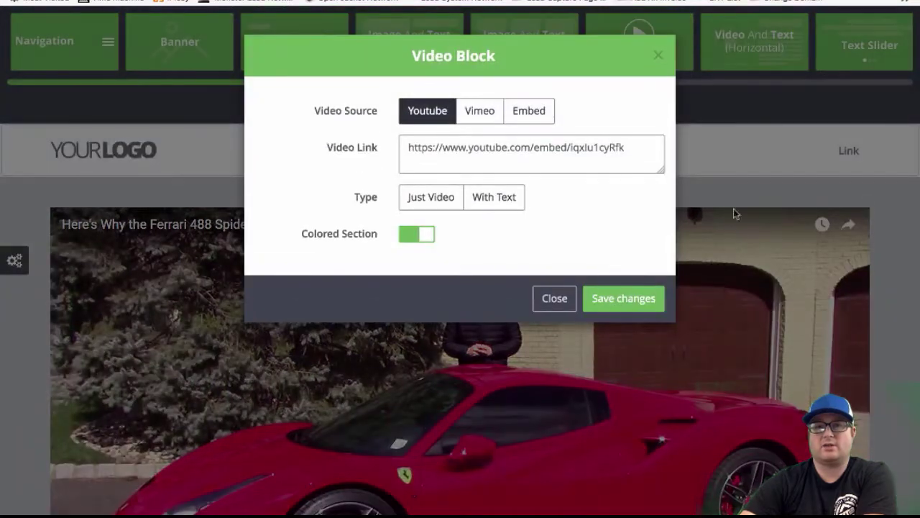
Append ?&autoplay=1 to the YouTube video link and save the changes
{"action": "left_click", "coordinate": [627, 147]}
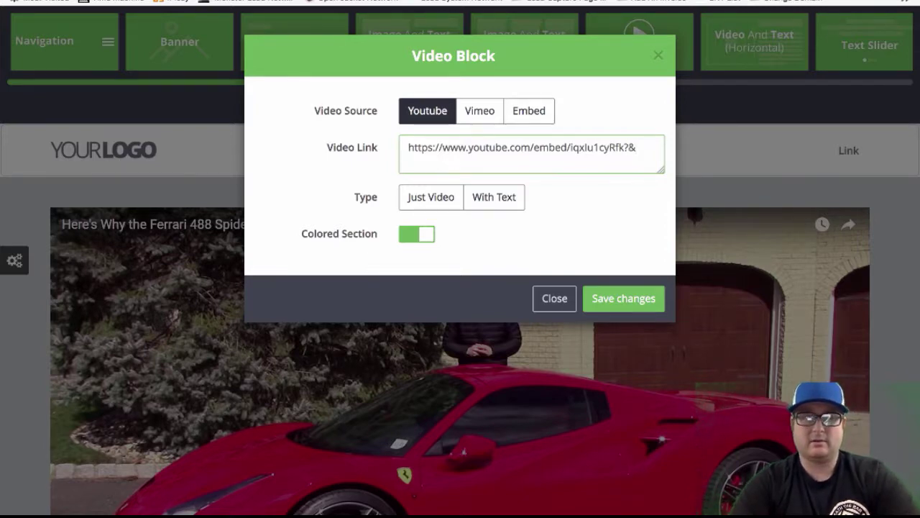
{"action": "type", "text": "autoplay=1"}
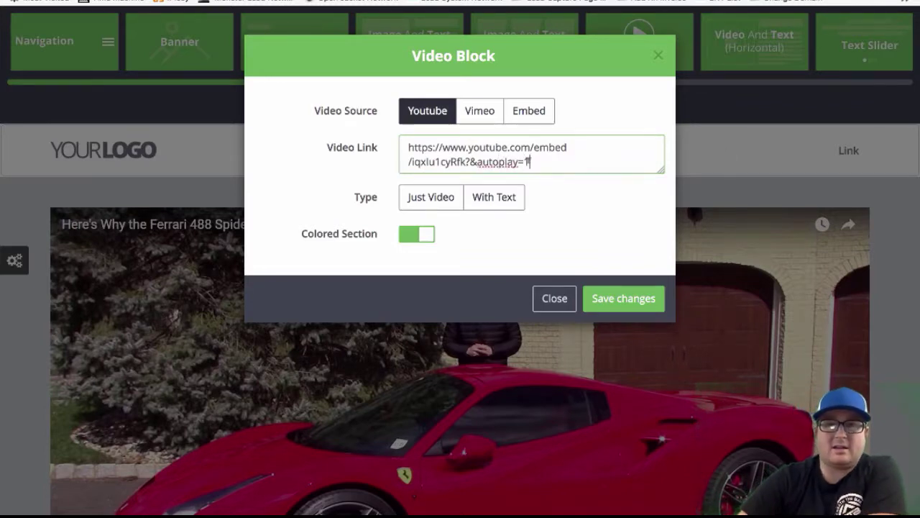
{"action": "left_click_drag", "start_coordinate": [519, 162], "coordinate": [475, 161]}
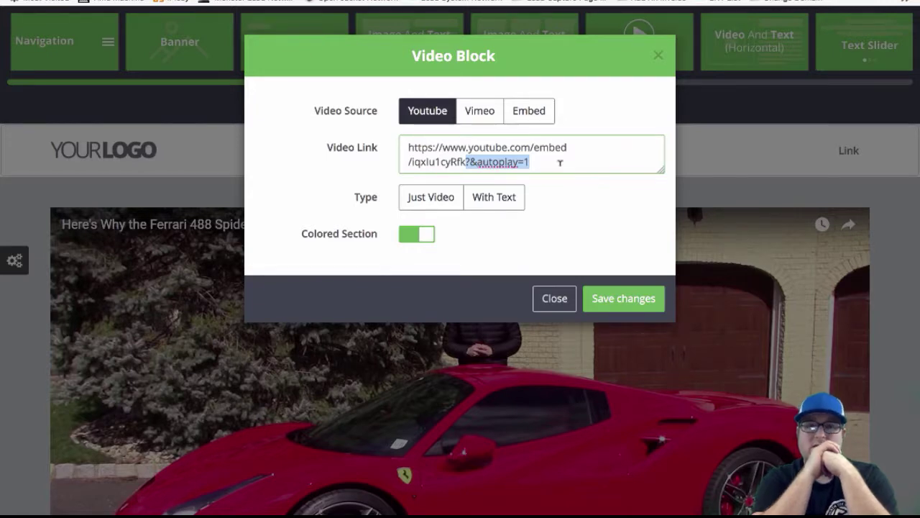
{"action": "left_click", "coordinate": [613, 300]}
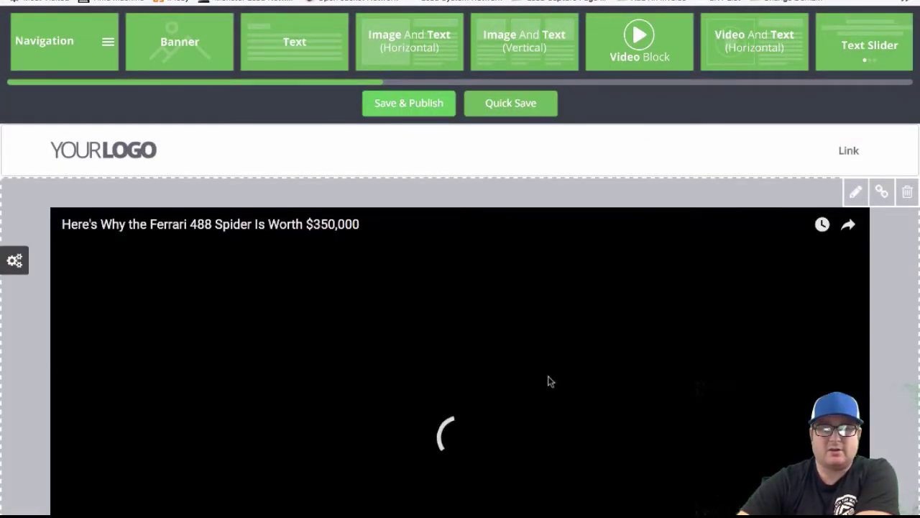
{"action": "scroll", "coordinate": [517, 402], "scroll_direction": "down", "scroll_amount": 3}
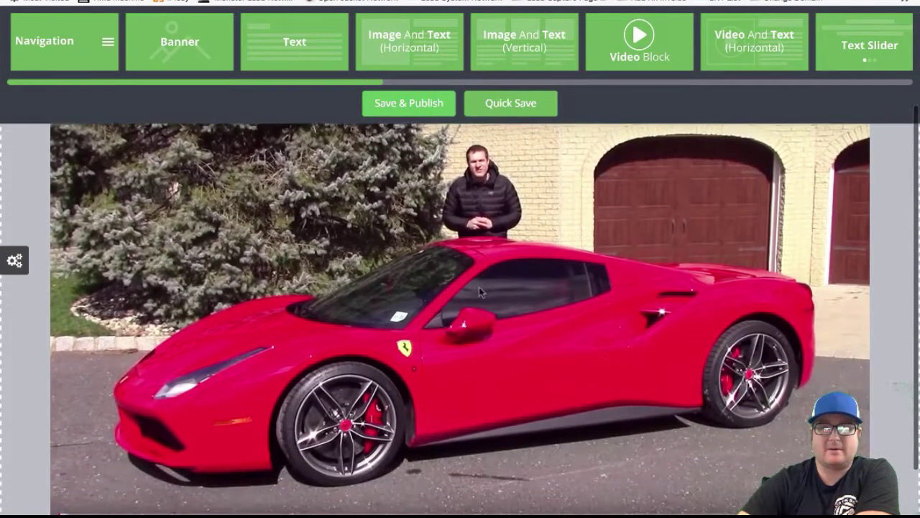
{"action": "scroll", "coordinate": [251, 325], "scroll_direction": "up", "scroll_amount": 2}
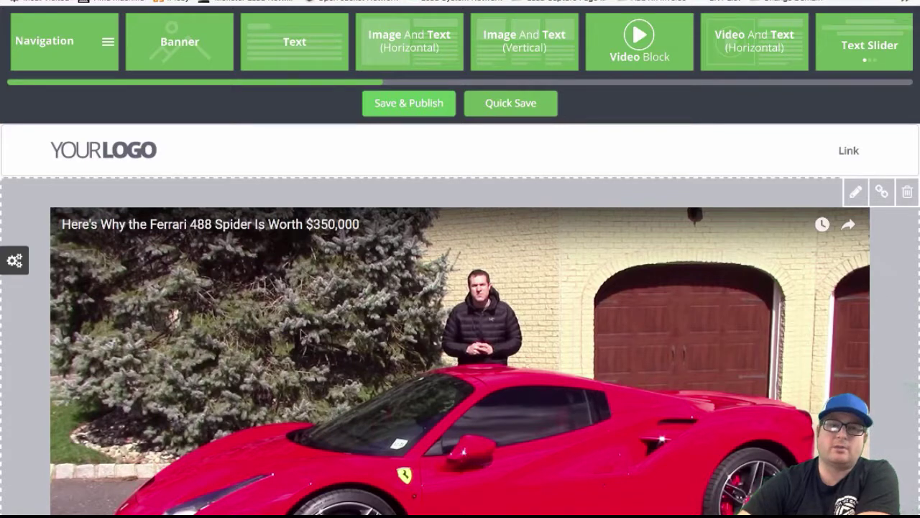
{"action": "scroll", "coordinate": [98, 322], "scroll_direction": "down", "scroll_amount": 2}
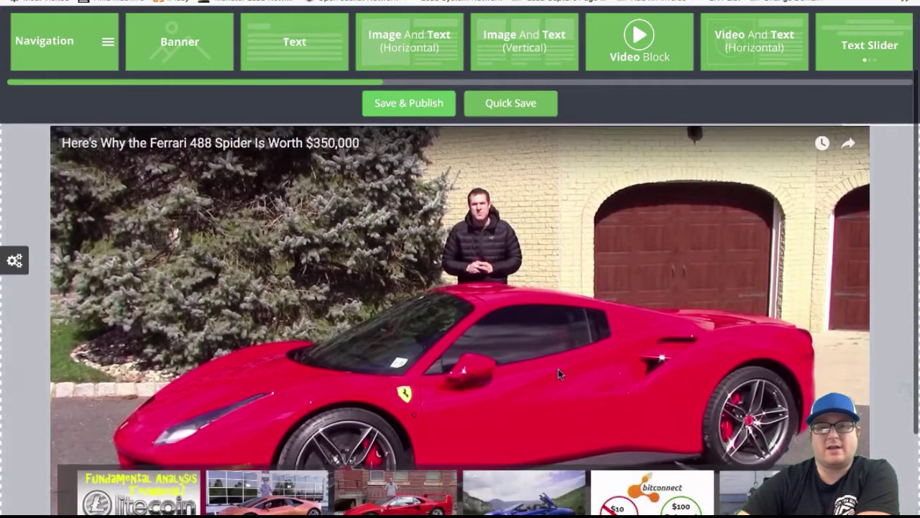
Drag the black custom colour from theme settings onto the video section background
{"action": "left_click", "coordinate": [19, 266]}
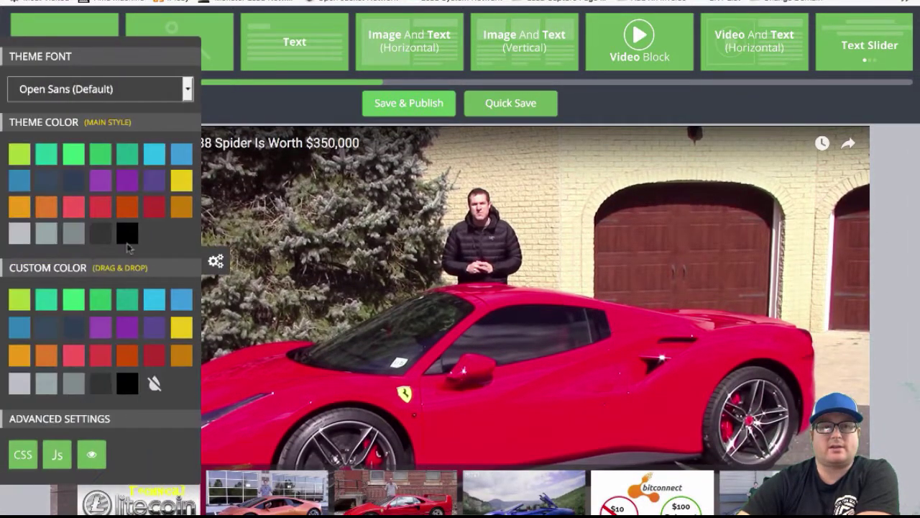
{"action": "left_click", "coordinate": [218, 262]}
{"action": "left_click", "coordinate": [16, 263]}
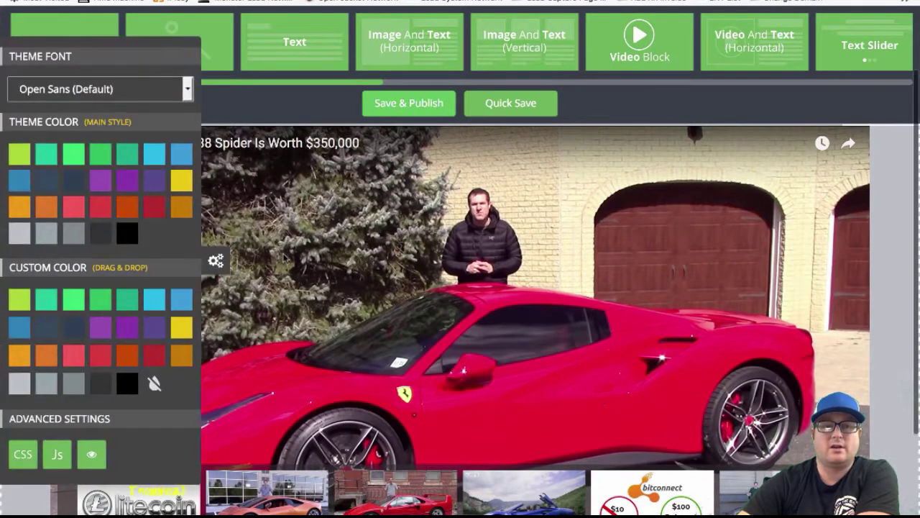
{"action": "scroll", "coordinate": [284, 258], "scroll_direction": "down", "scroll_amount": 3}
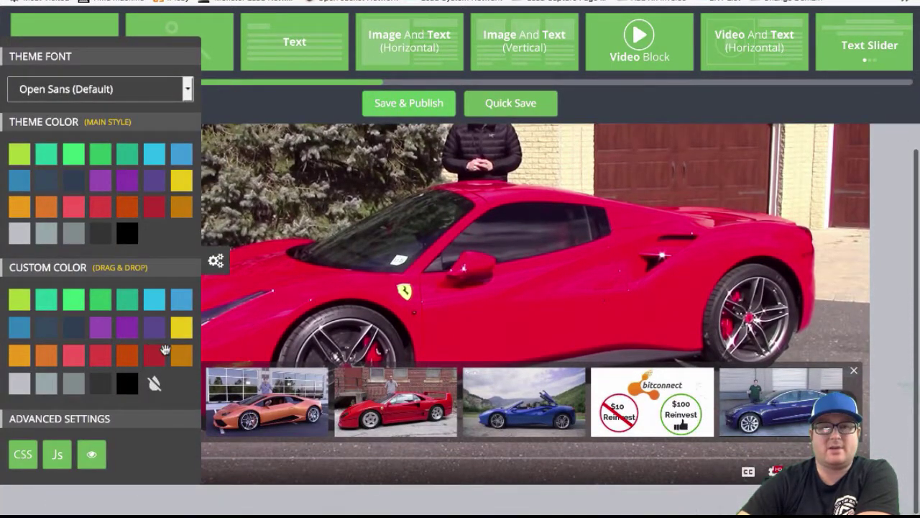
{"action": "left_click_drag", "start_coordinate": [123, 385], "coordinate": [304, 496]}
{"action": "left_click", "coordinate": [216, 260]}
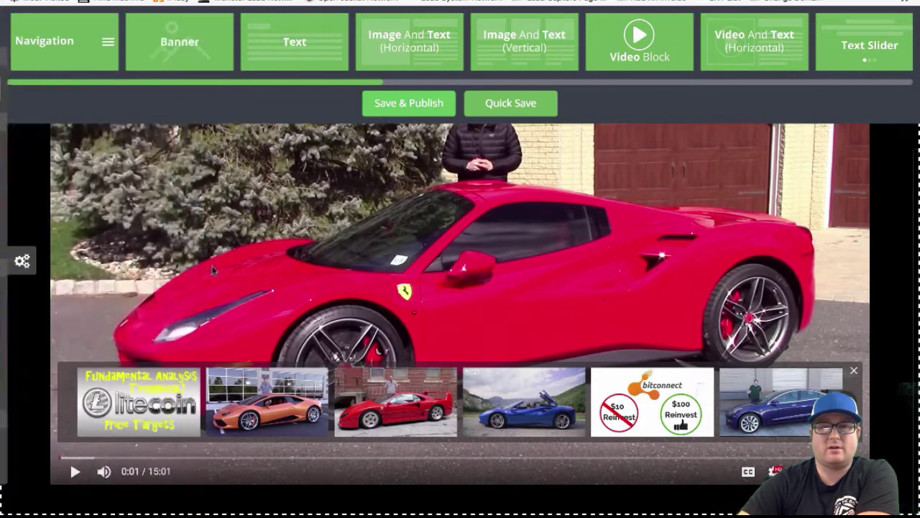
Toggle the theme settings panel to check the black video section
{"action": "scroll", "coordinate": [254, 236], "scroll_direction": "down", "scroll_amount": 3}
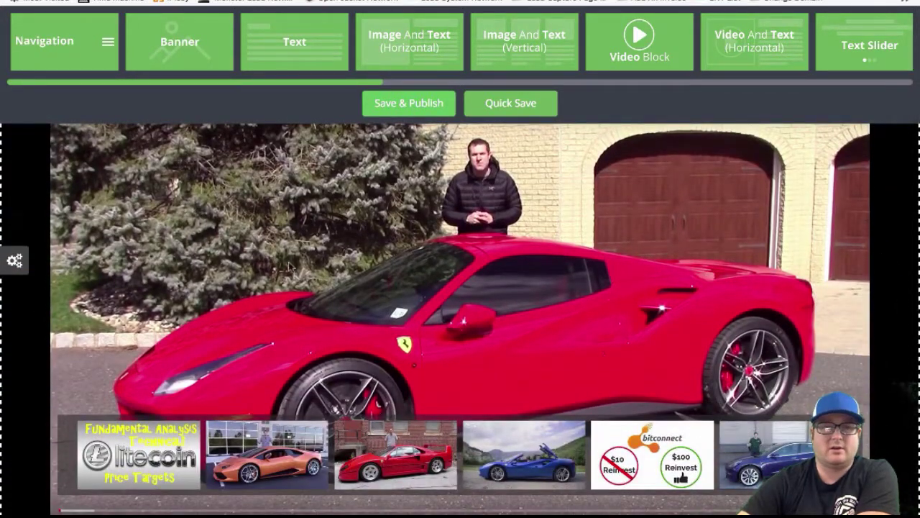
{"action": "left_click", "coordinate": [14, 260]}
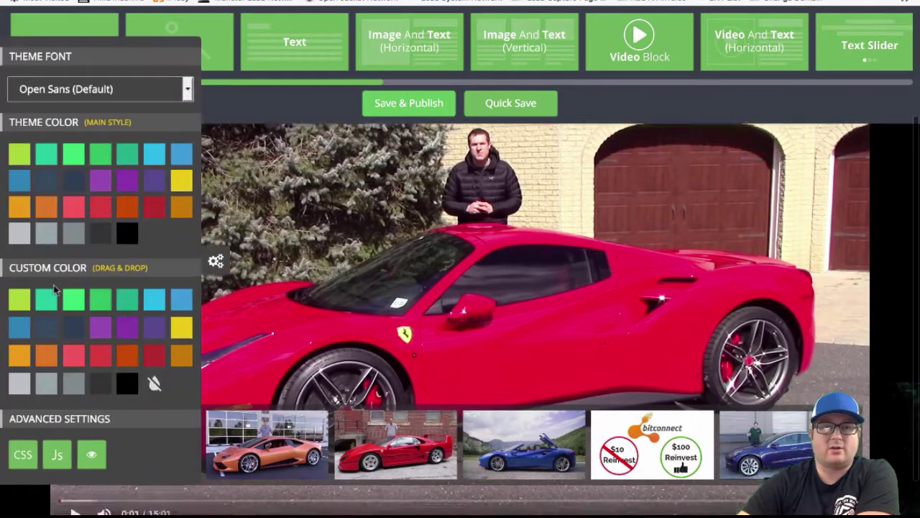
{"action": "scroll", "coordinate": [155, 345], "scroll_direction": "down", "scroll_amount": 1}
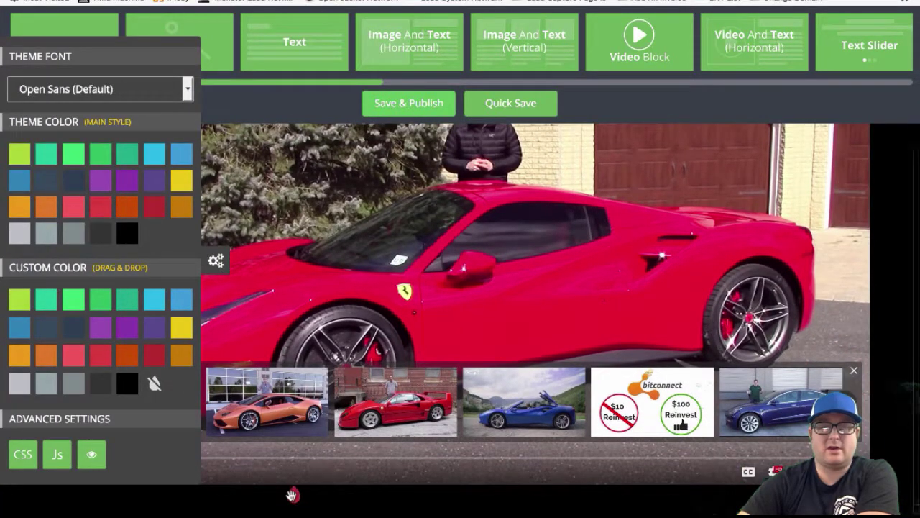
{"action": "left_click", "coordinate": [215, 261]}
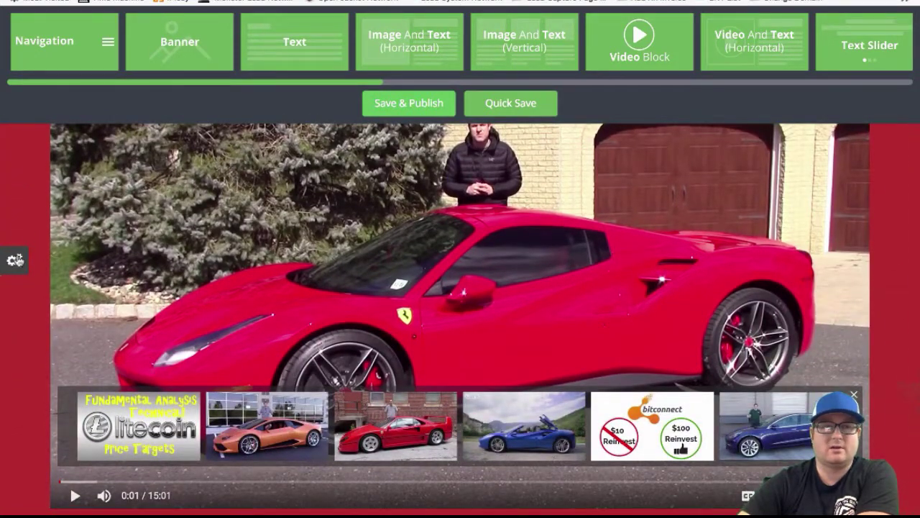
{"action": "left_click", "coordinate": [15, 261]}
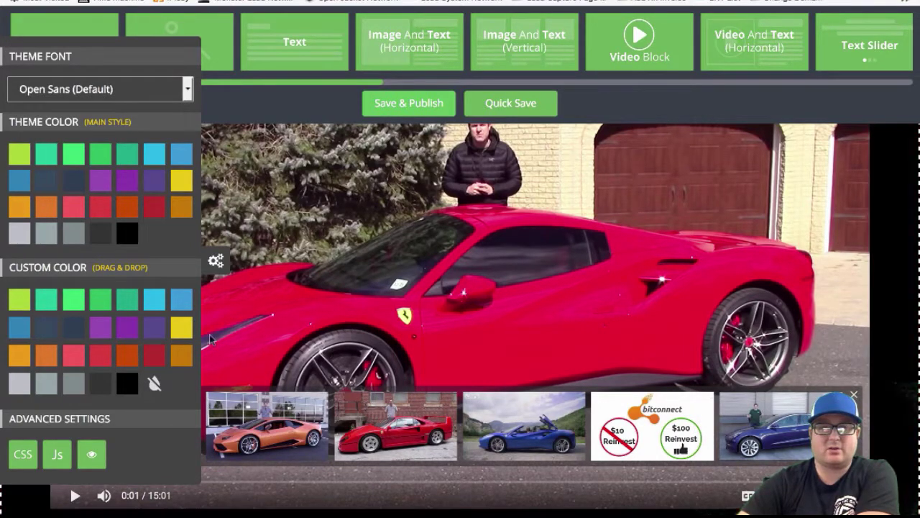
{"action": "left_click", "coordinate": [216, 262]}
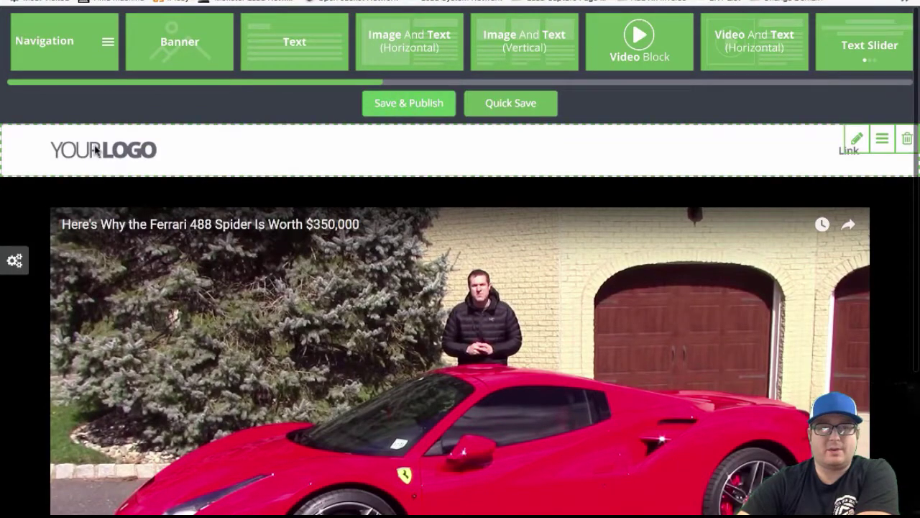
Browse the Media Library's My Images, upload and Logos views for a header logo
{"action": "left_click", "coordinate": [106, 150]}
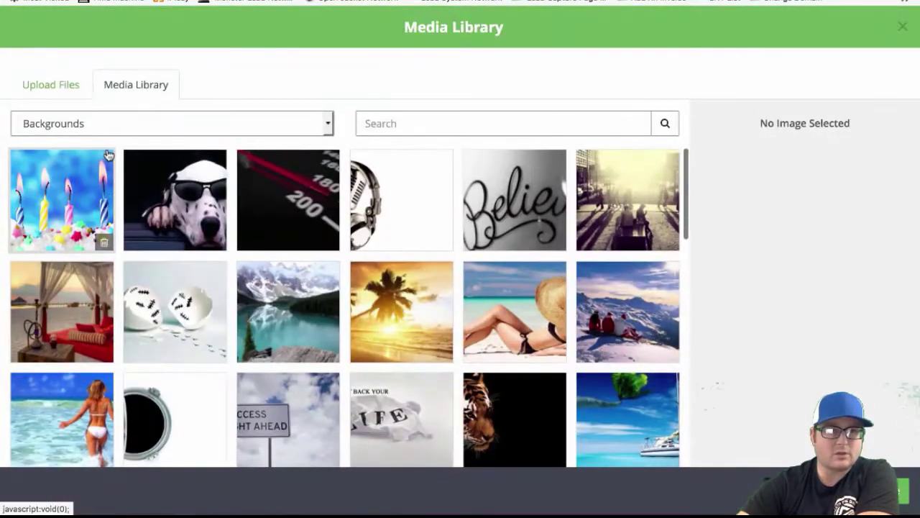
{"action": "left_click", "coordinate": [72, 122]}
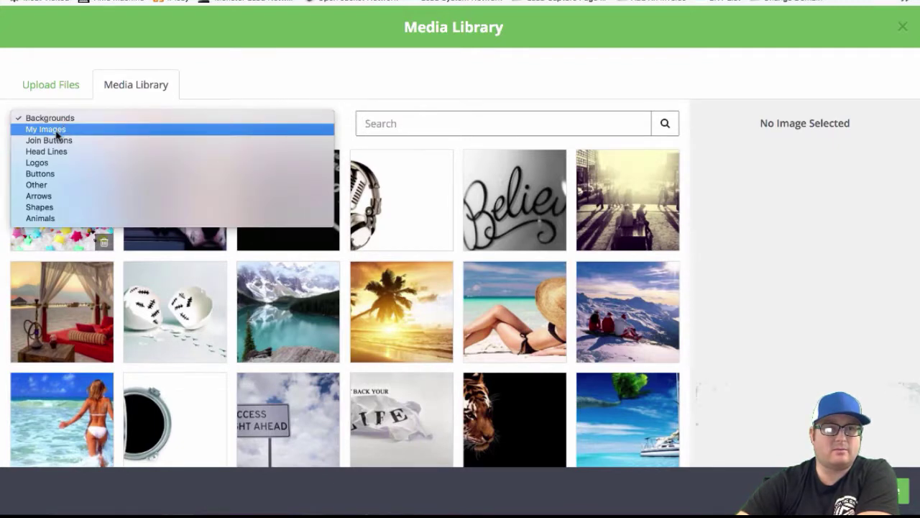
{"action": "left_click", "coordinate": [56, 133]}
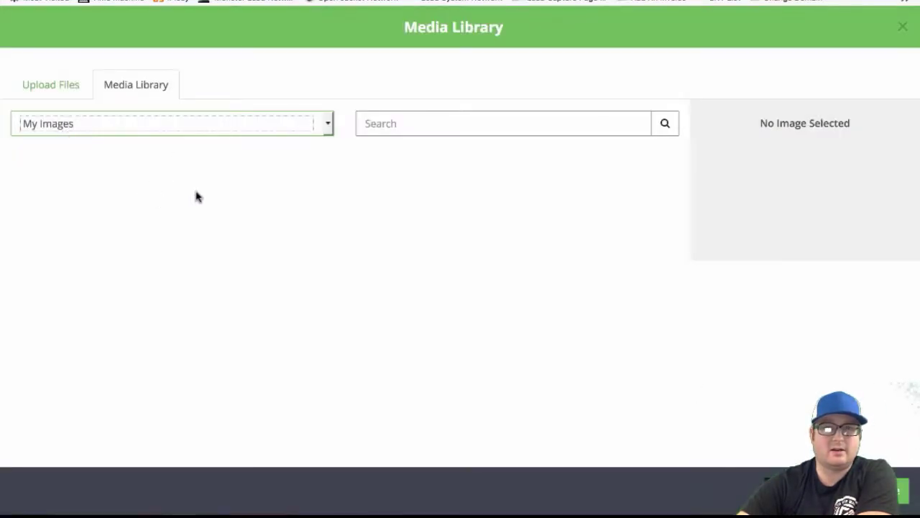
{"action": "left_click", "coordinate": [50, 85]}
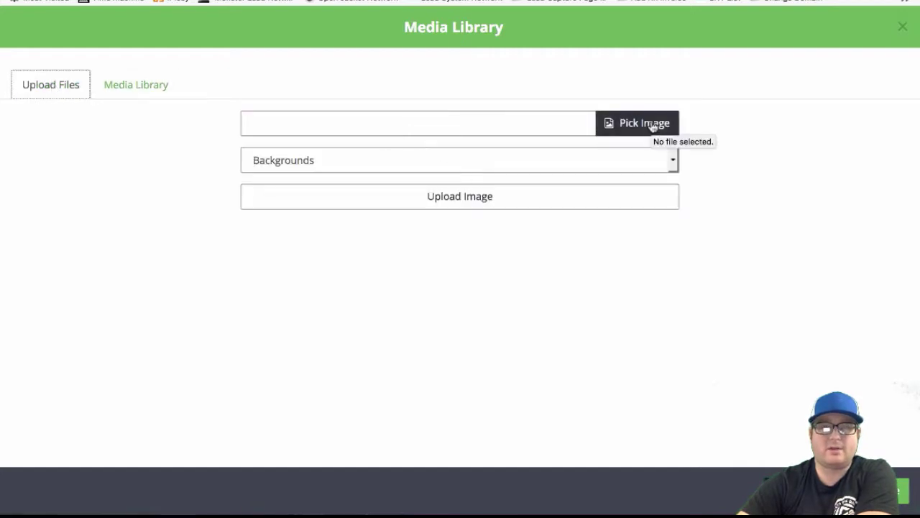
{"action": "left_click", "coordinate": [131, 89]}
{"action": "left_click", "coordinate": [45, 88]}
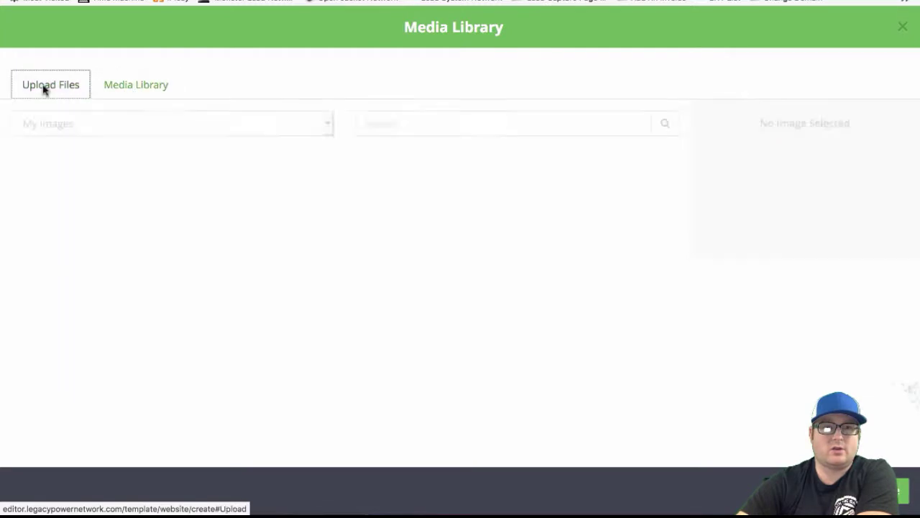
{"action": "left_click", "coordinate": [119, 92]}
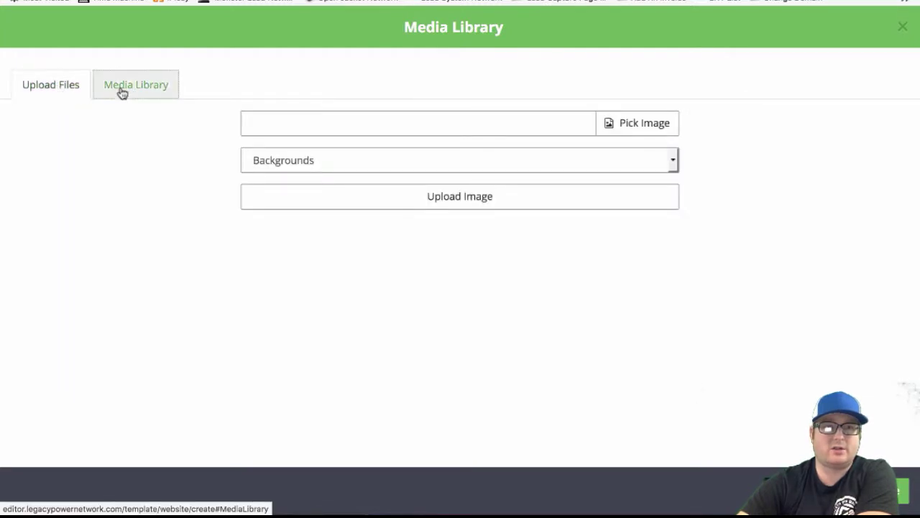
{"action": "left_click", "coordinate": [125, 128]}
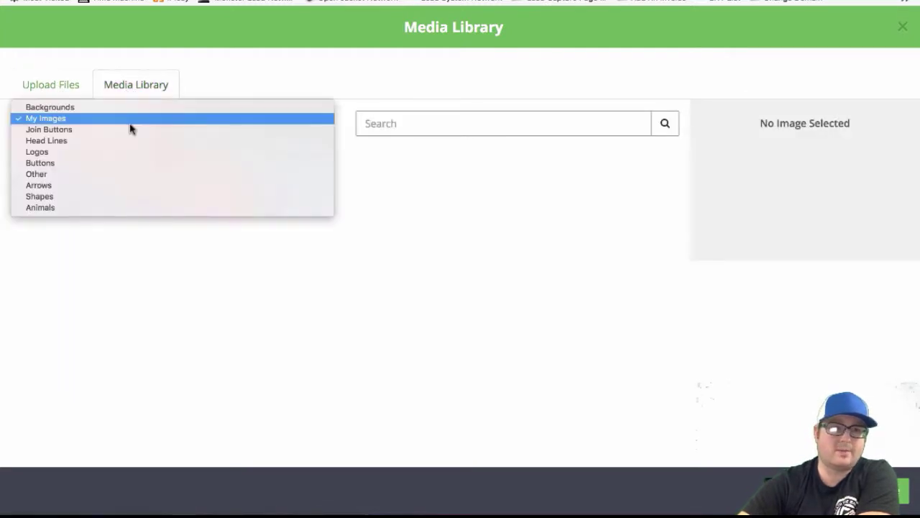
{"action": "left_click", "coordinate": [41, 151]}
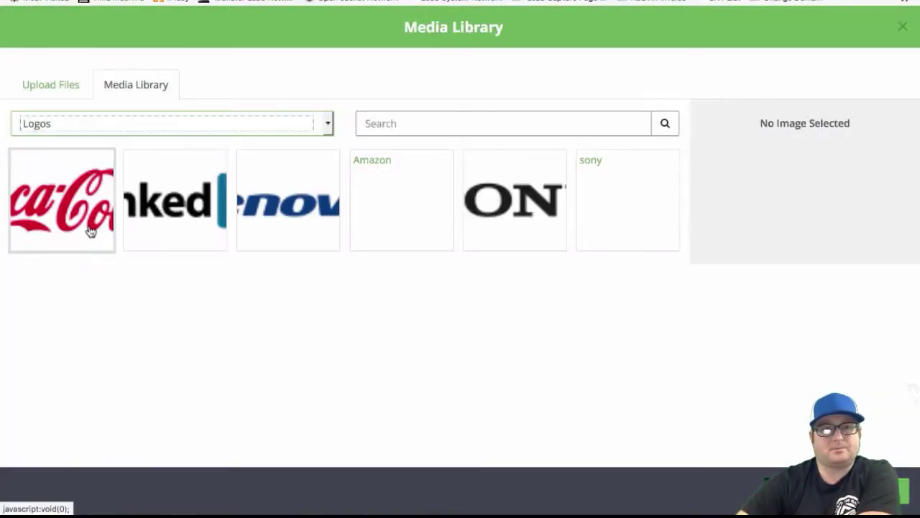
{"action": "left_click", "coordinate": [904, 491]}
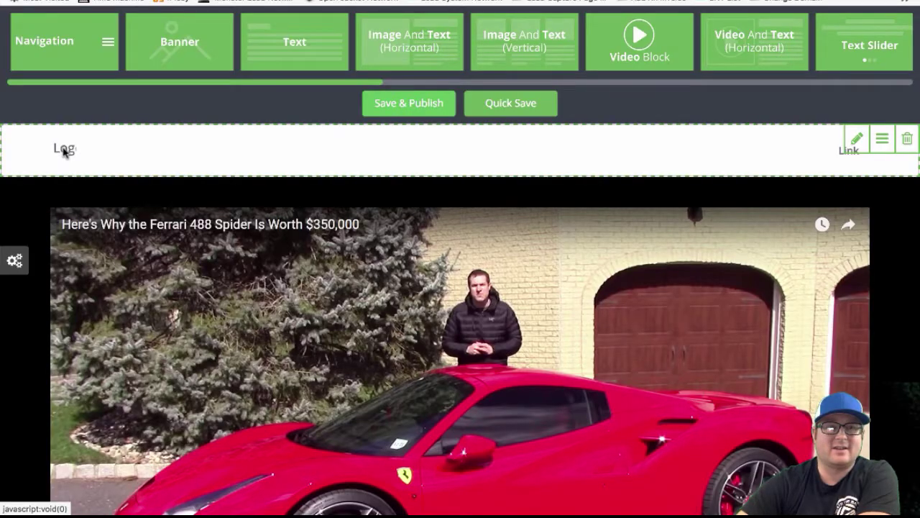
Place the Coca-Cola logo in the header, then replace it with the Amazon logo
{"action": "left_click", "coordinate": [63, 151]}
{"action": "left_click", "coordinate": [88, 194]}
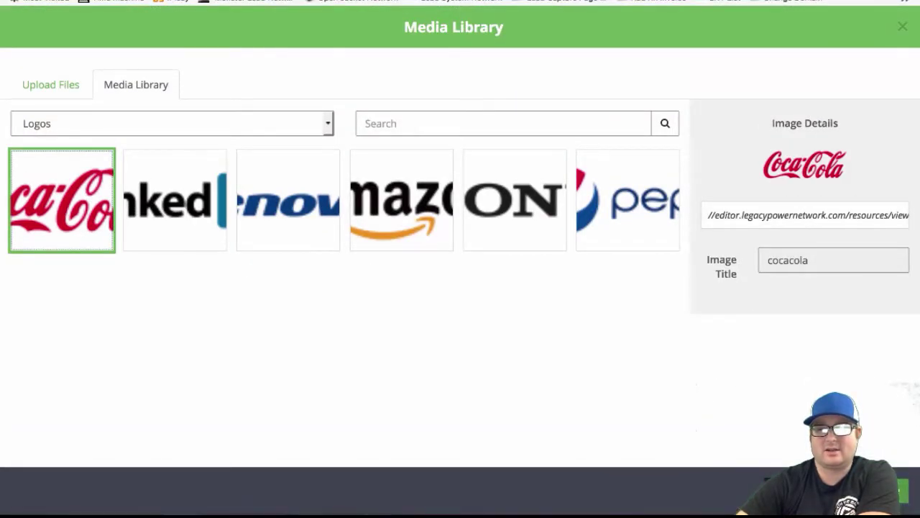
{"action": "left_click", "coordinate": [899, 491]}
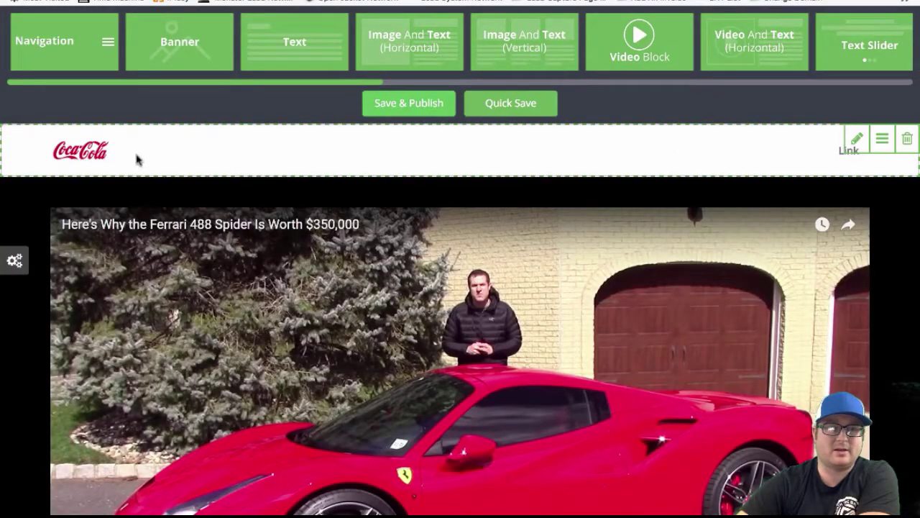
{"action": "left_click", "coordinate": [84, 156]}
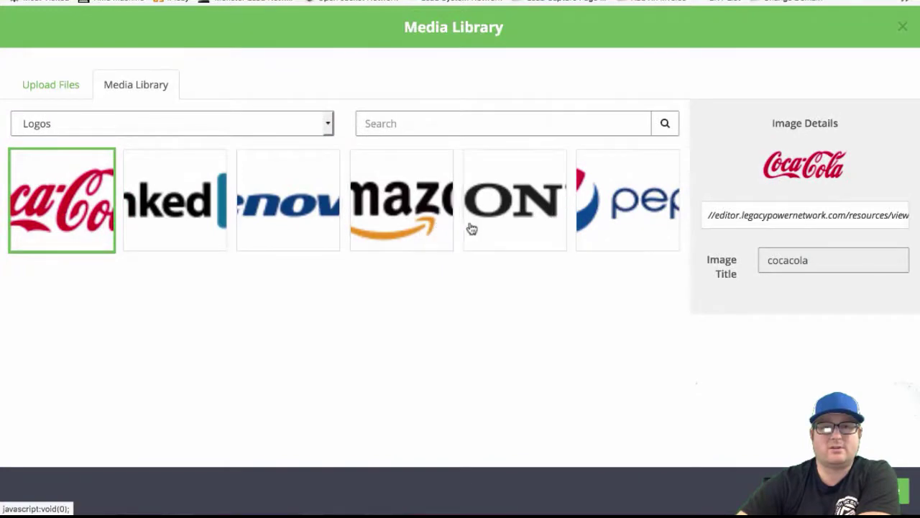
{"action": "left_click", "coordinate": [405, 208]}
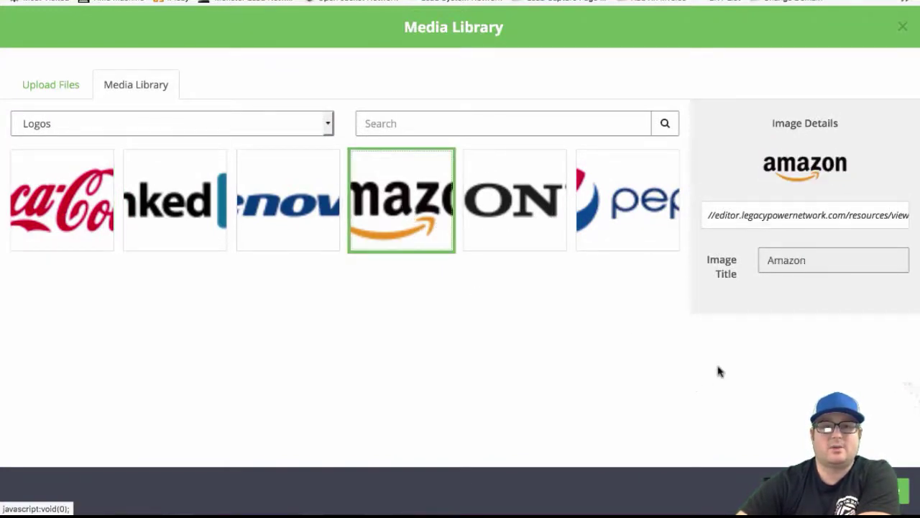
{"action": "left_click", "coordinate": [900, 492]}
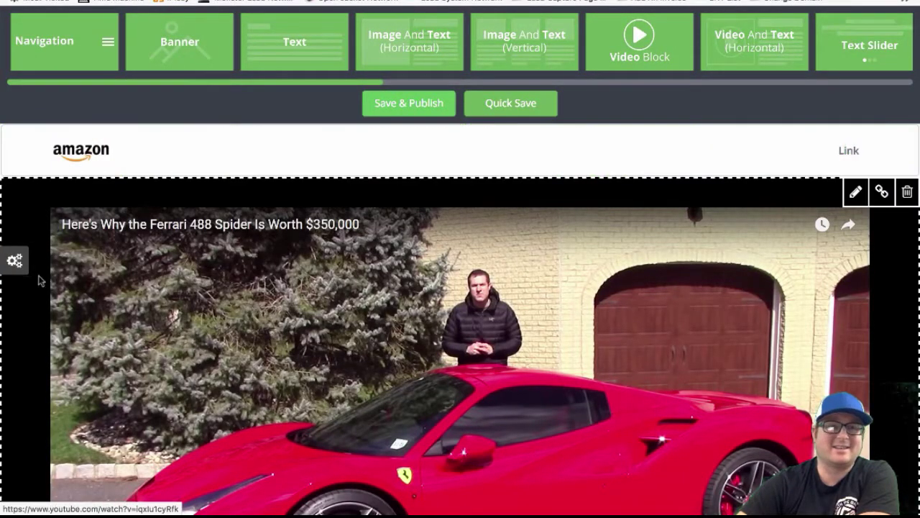
Apply the red custom colour to the navigation header bar
{"action": "left_click", "coordinate": [16, 263]}
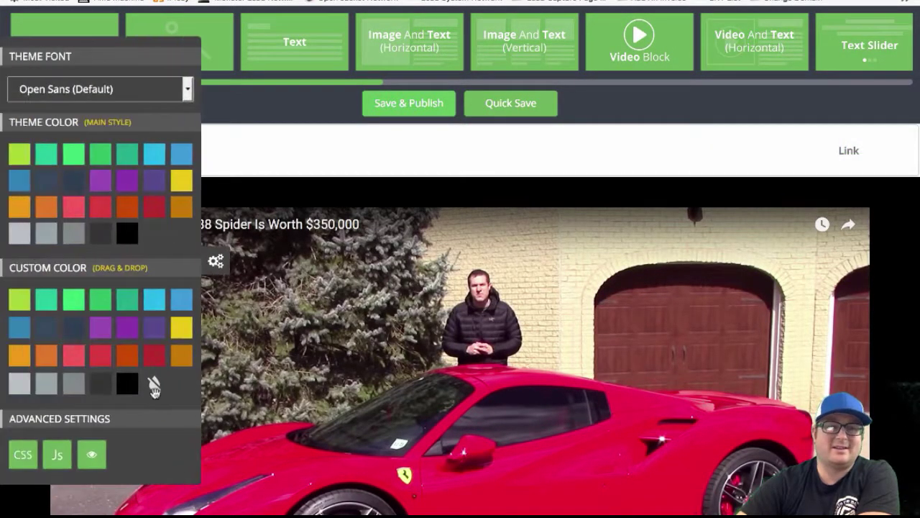
{"action": "left_click_drag", "start_coordinate": [154, 354], "coordinate": [269, 150]}
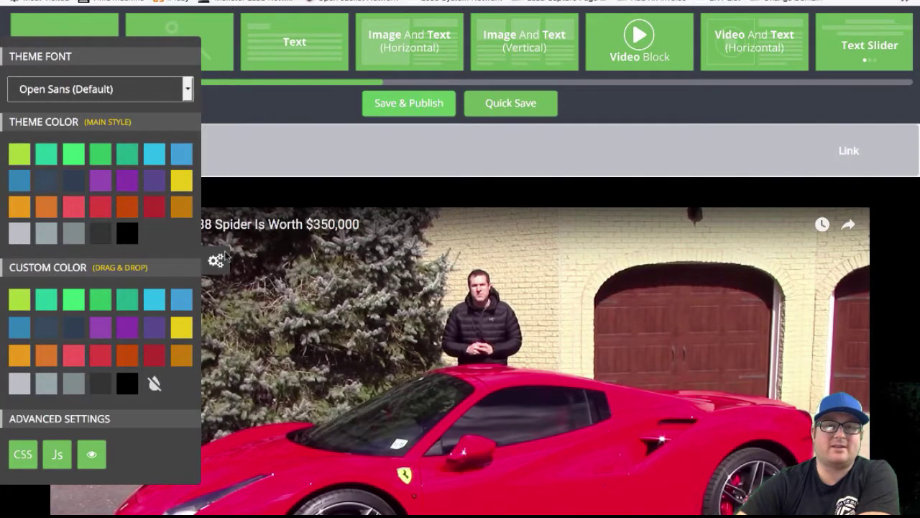
{"action": "left_click", "coordinate": [236, 194]}
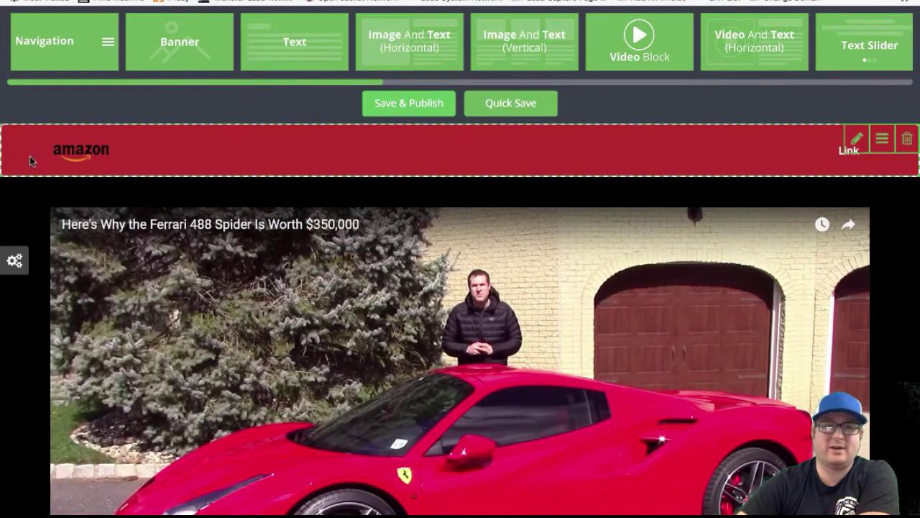
{"action": "scroll", "coordinate": [121, 267], "scroll_direction": "down", "scroll_amount": 2}
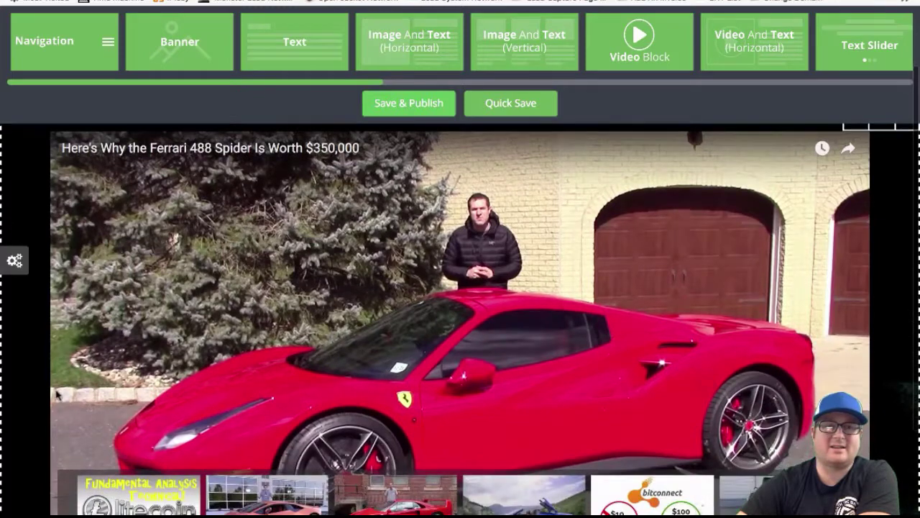
{"action": "scroll", "coordinate": [645, 281], "scroll_direction": "up", "scroll_amount": 2}
{"action": "mouse_move", "coordinate": [848, 151]}
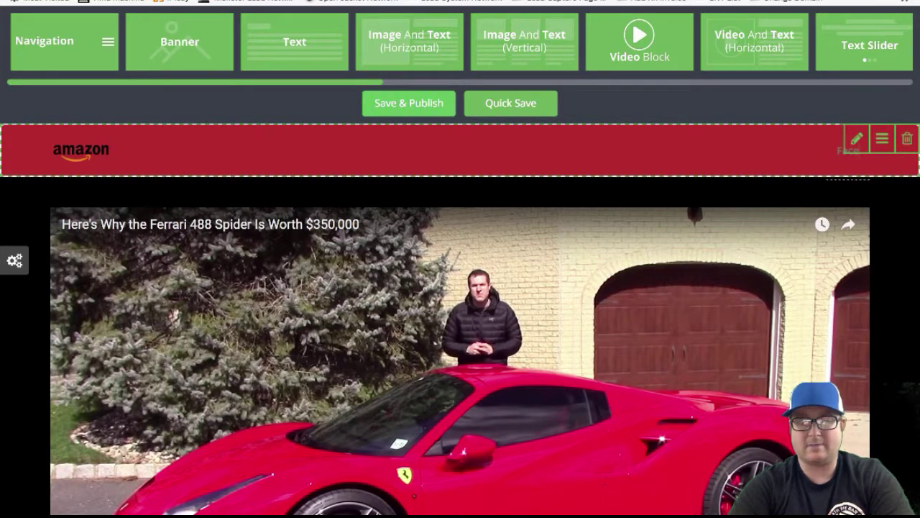
{"action": "left_click", "coordinate": [830, 153]}
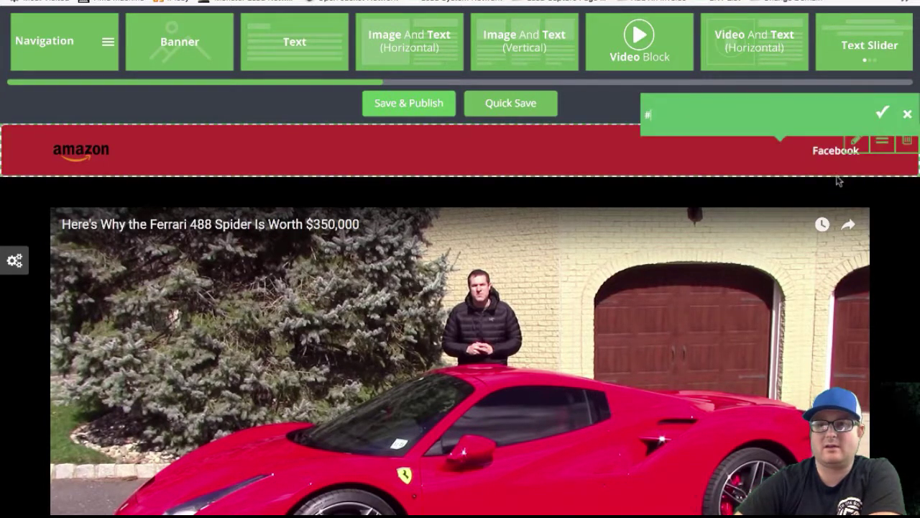
{"action": "key", "text": "BackSpace"}
{"action": "type", "text": "Http://facebook.com"}
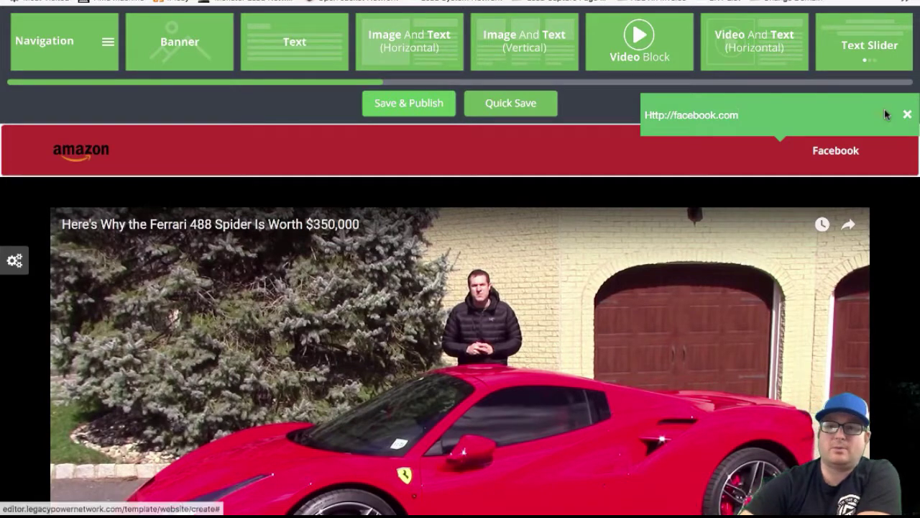
{"action": "left_click", "coordinate": [881, 113]}
Drag the Action block from the toolbar onto the page below the Ferrari video
{"action": "scroll", "coordinate": [435, 182], "scroll_direction": "down", "scroll_amount": 3}
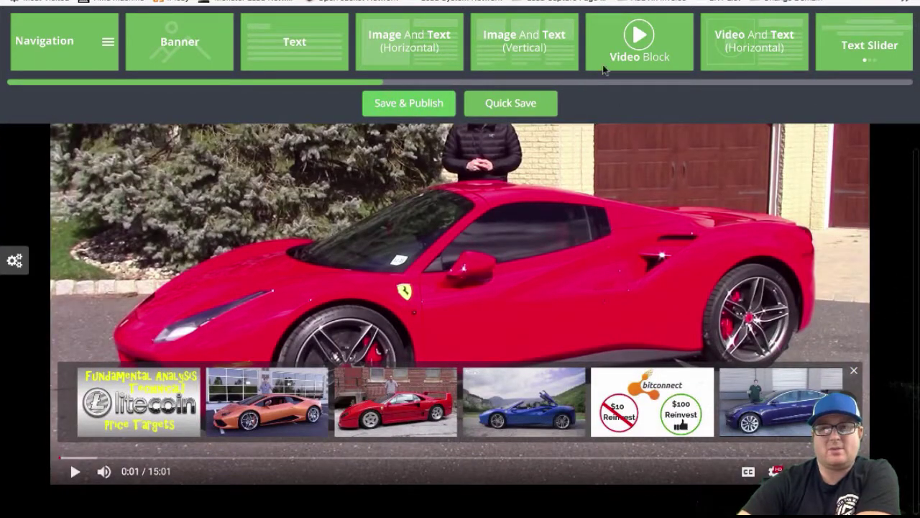
{"action": "scroll", "coordinate": [572, 44], "scroll_direction": "right", "scroll_amount": 10}
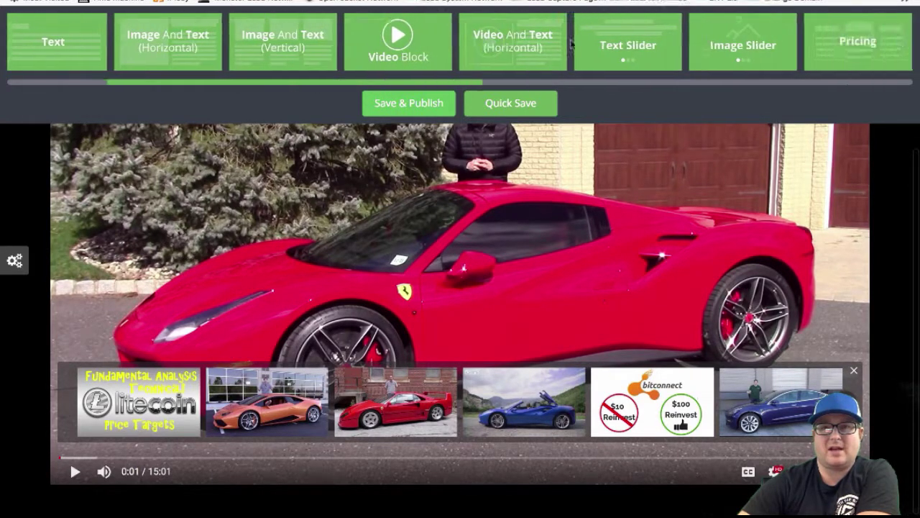
{"action": "scroll", "coordinate": [572, 45], "scroll_direction": "right", "scroll_amount": 8}
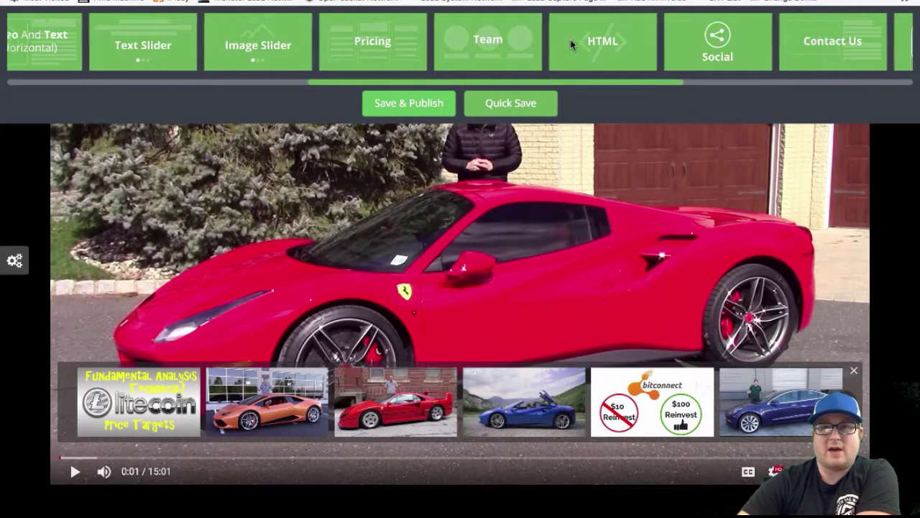
{"action": "scroll", "coordinate": [573, 45], "scroll_direction": "right", "scroll_amount": 1}
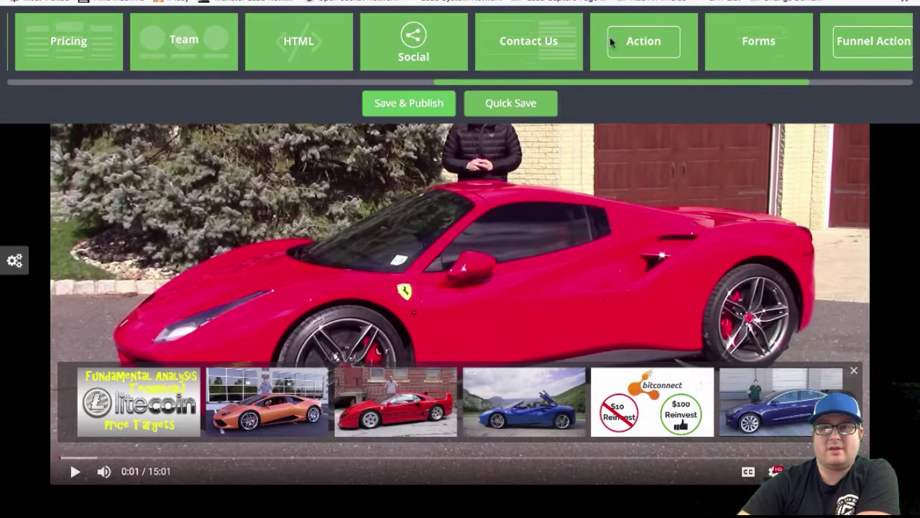
{"action": "left_click", "coordinate": [630, 43]}
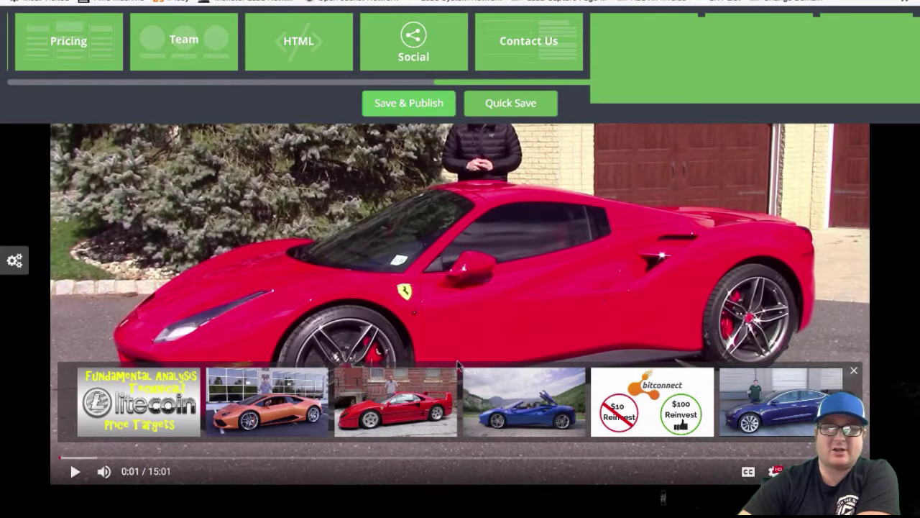
{"action": "left_click_drag", "start_coordinate": [645, 52], "coordinate": [53, 305]}
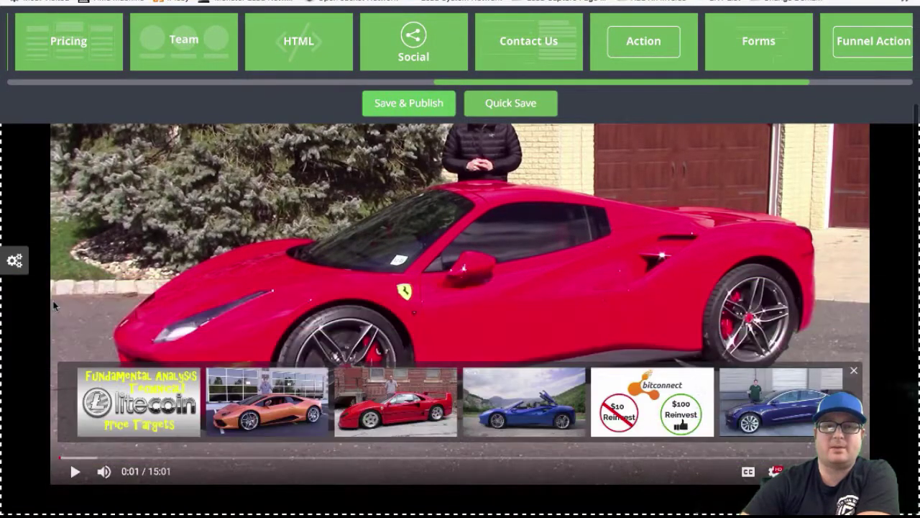
{"action": "scroll", "coordinate": [53, 305], "scroll_direction": "down", "scroll_amount": 2}
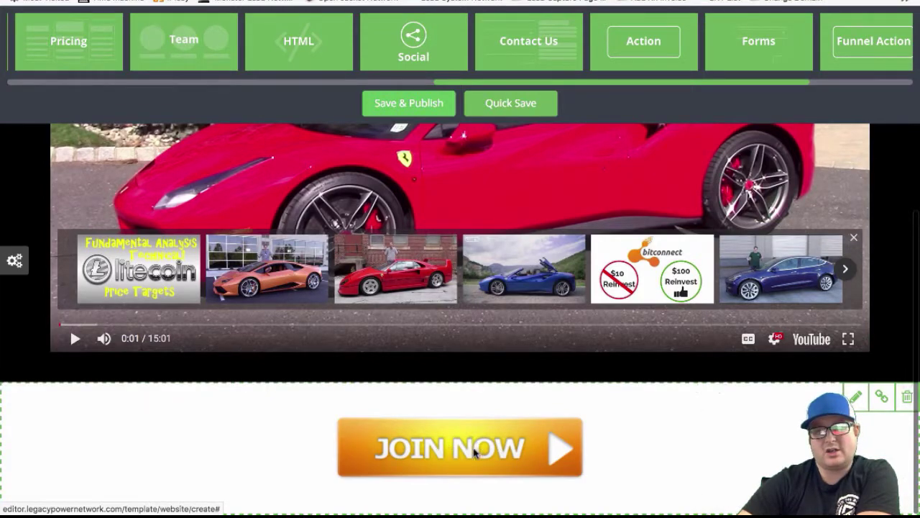
Replace the JOIN NOW button image with GET ACCESS NOW! from the Media Library's Buttons category
{"action": "left_click", "coordinate": [460, 453]}
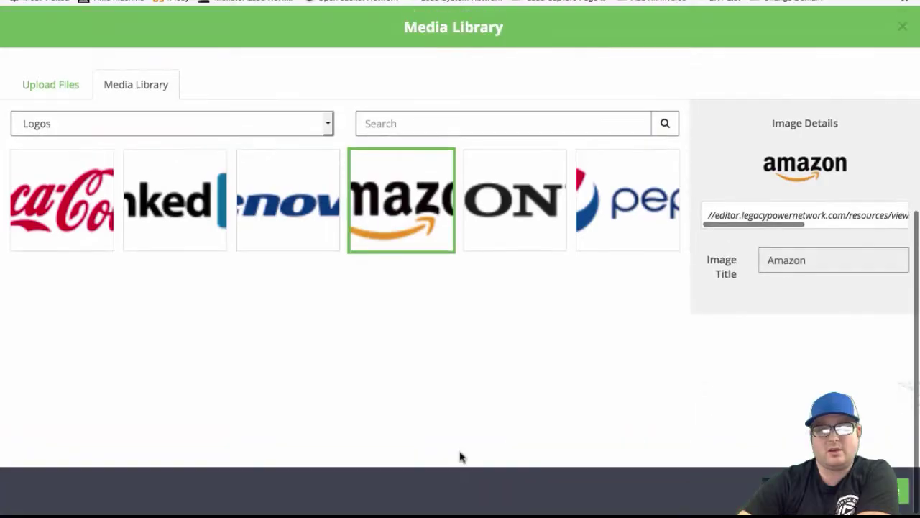
{"action": "left_click", "coordinate": [138, 124]}
{"action": "left_click", "coordinate": [139, 130]}
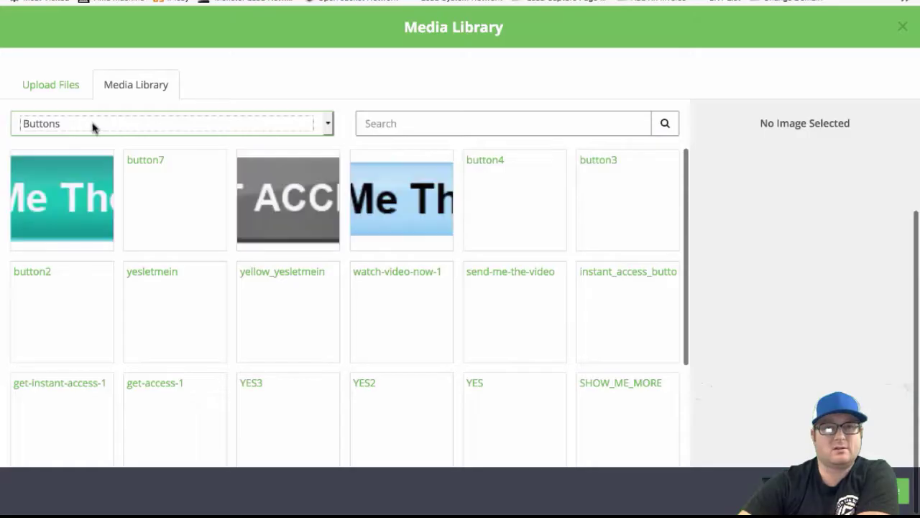
{"action": "scroll", "coordinate": [435, 255], "scroll_direction": "down", "scroll_amount": 3}
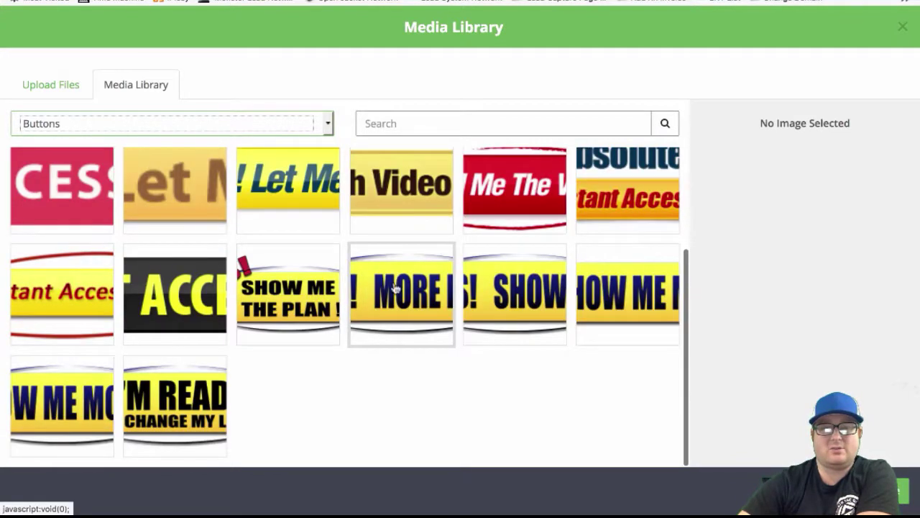
{"action": "left_click", "coordinate": [187, 406]}
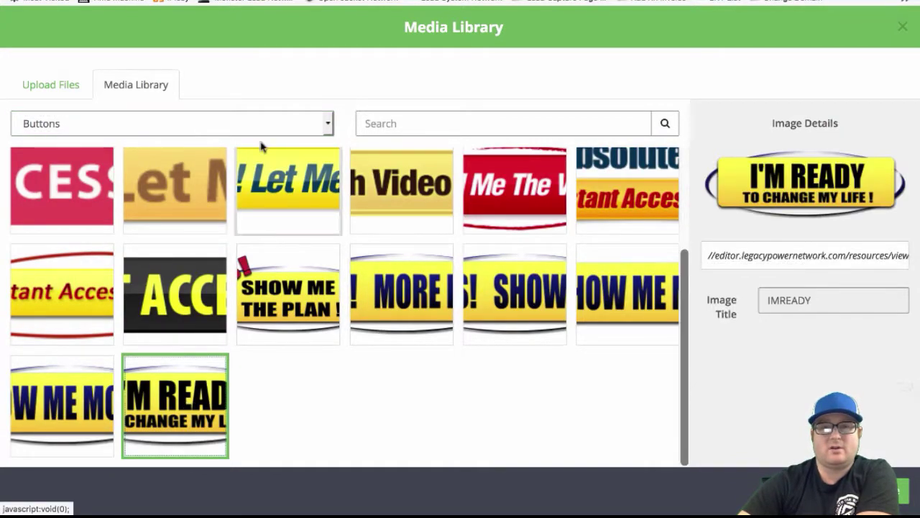
{"action": "left_click", "coordinate": [65, 196]}
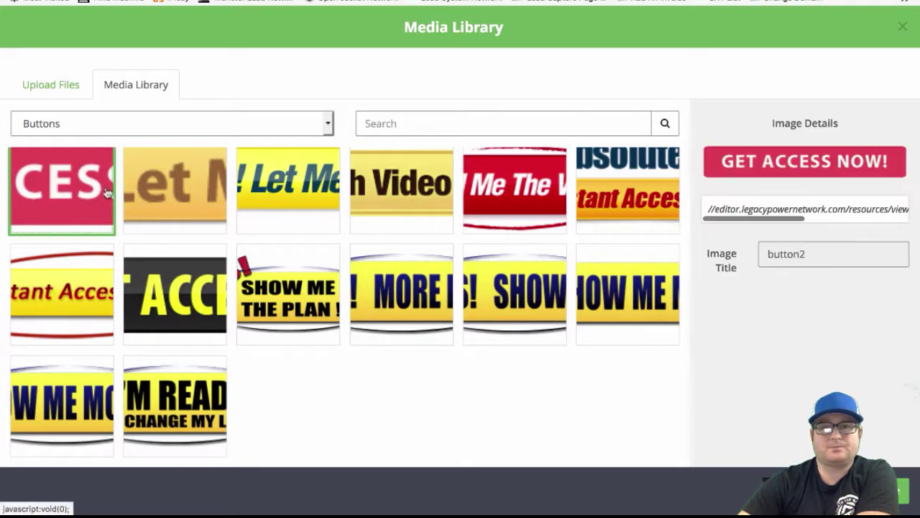
{"action": "left_click", "coordinate": [501, 186]}
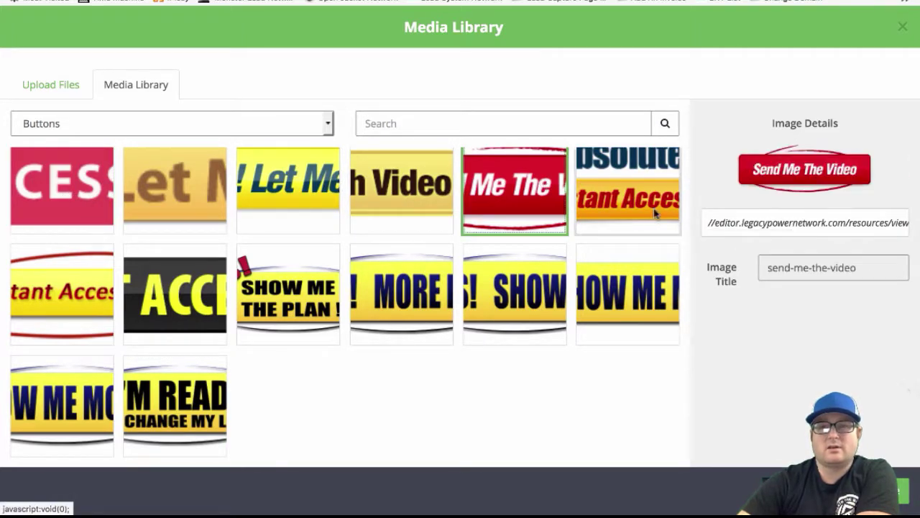
{"action": "left_click", "coordinate": [48, 187]}
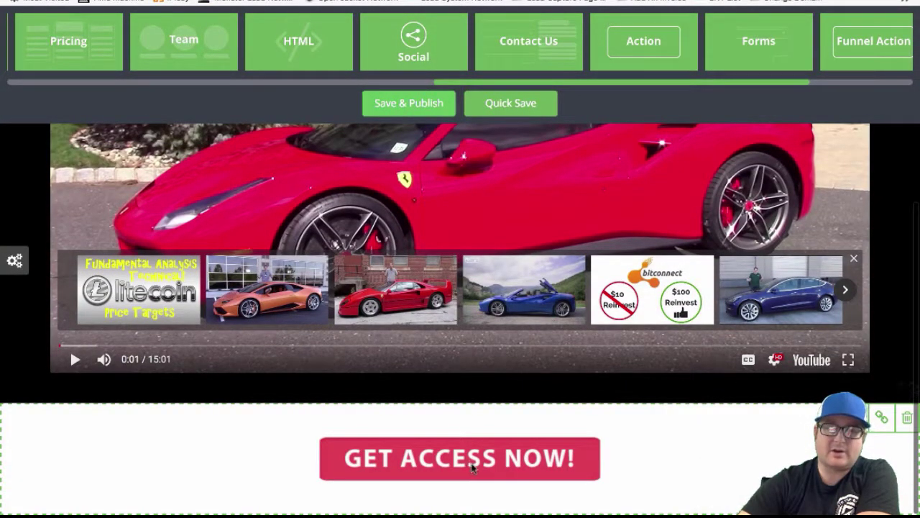
{"action": "left_click", "coordinate": [16, 262]}
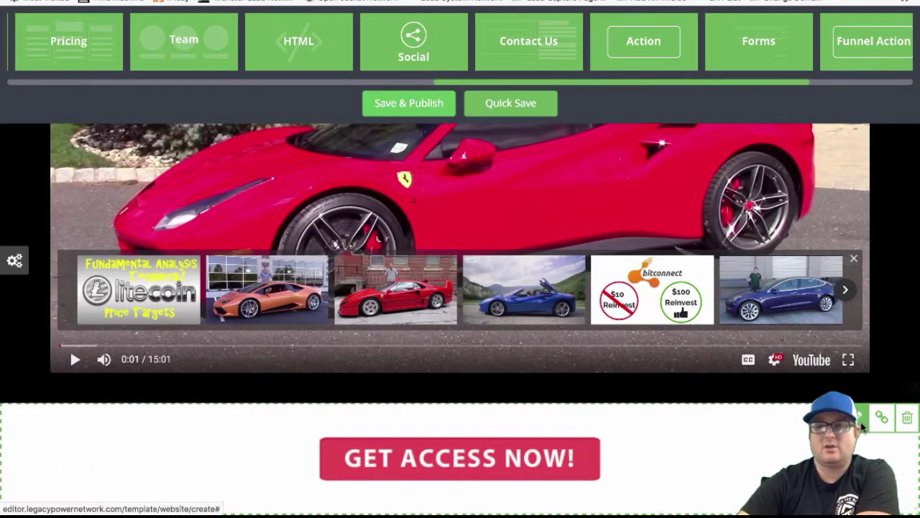
{"action": "left_click", "coordinate": [863, 423]}
{"action": "left_click_drag", "start_coordinate": [443, 191], "coordinate": [382, 199]}
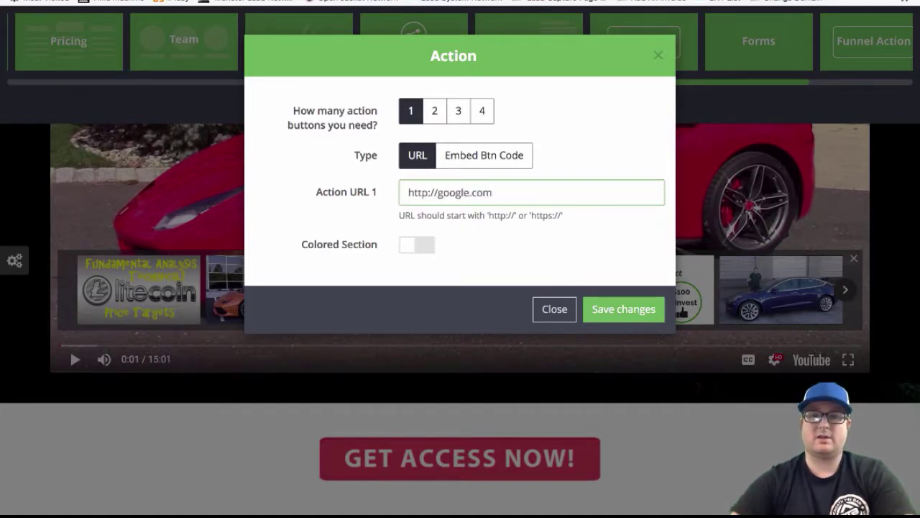
{"action": "left_click", "coordinate": [409, 250]}
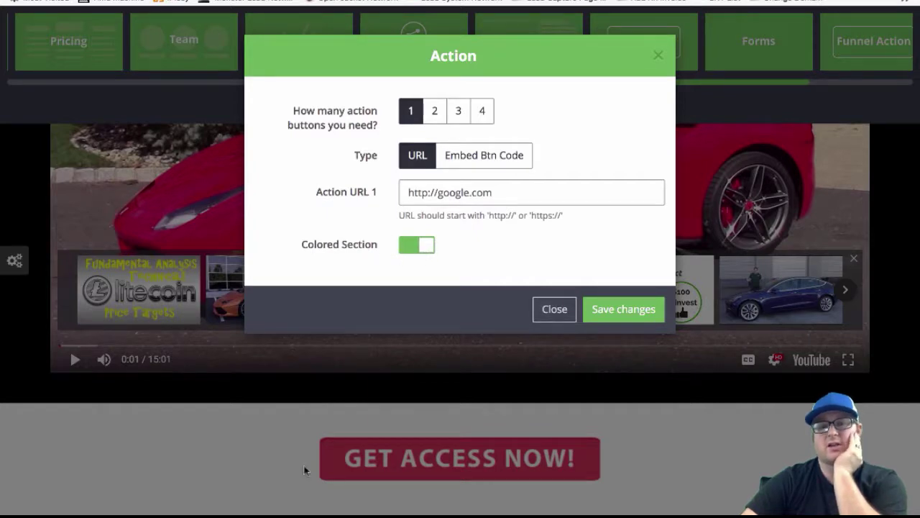
{"action": "left_click", "coordinate": [607, 310]}
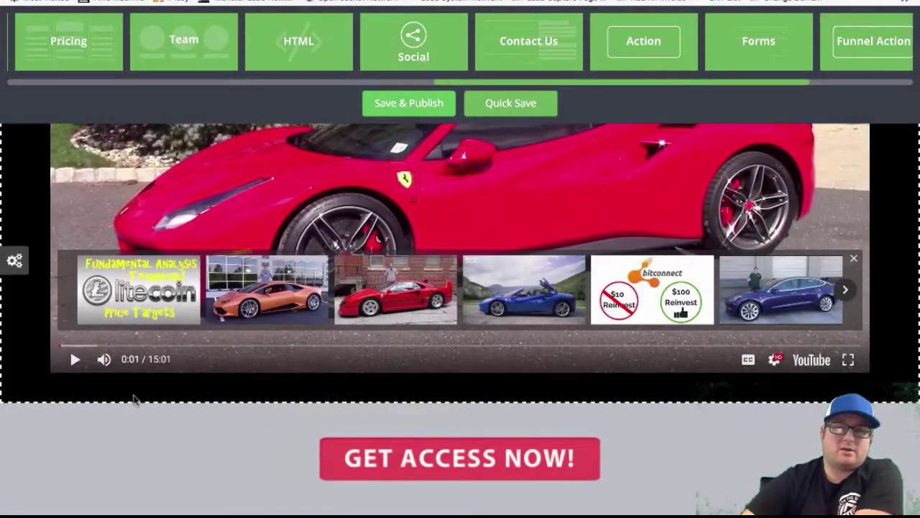
Exit full screen and widen the browser window to nearly the full screen width
{"action": "mouse_move", "coordinate": [122, 371]}
{"action": "scroll", "coordinate": [26, 357], "scroll_direction": "up", "scroll_amount": 5}
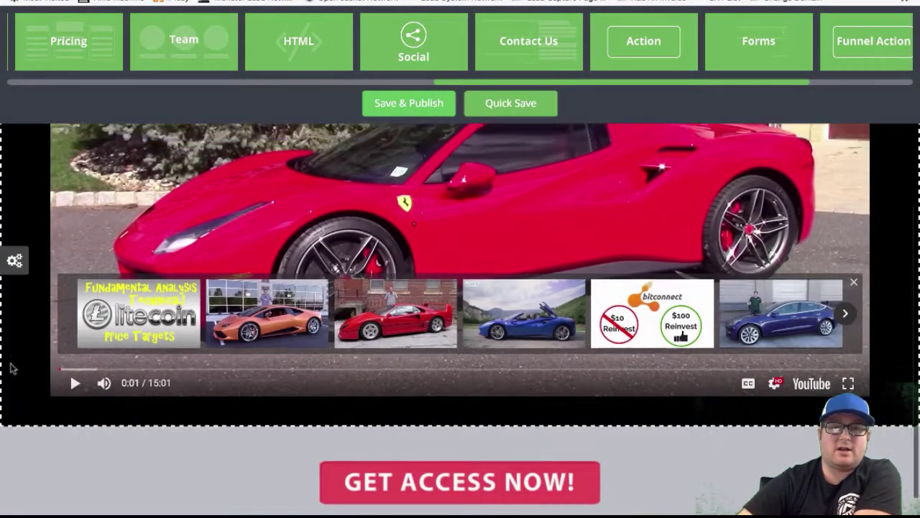
{"action": "scroll", "coordinate": [27, 357], "scroll_direction": "down", "scroll_amount": 5}
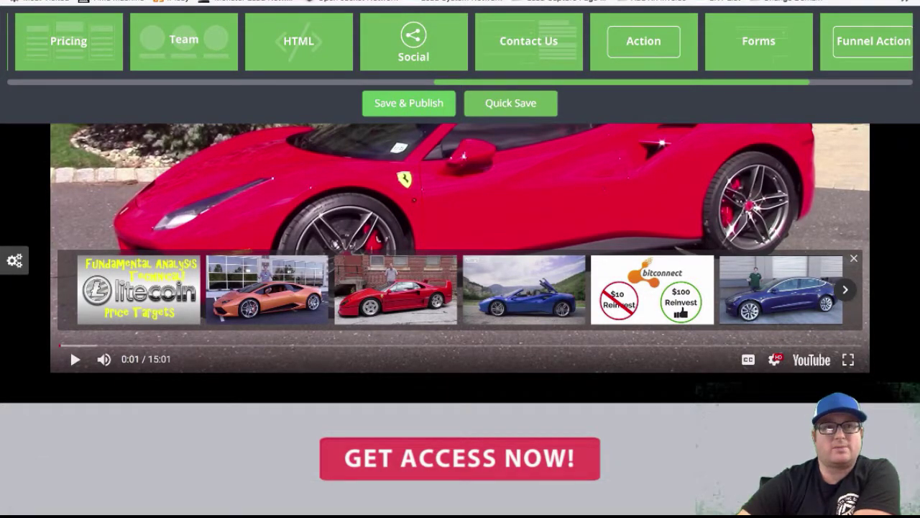
{"action": "key", "text": "ctrl+super+f"}
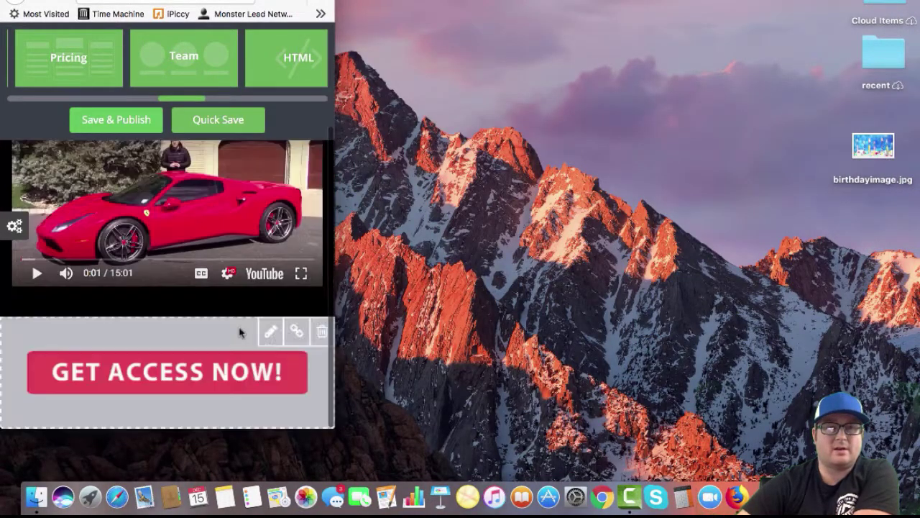
{"action": "left_click_drag", "start_coordinate": [336, 430], "coordinate": [904, 466]}
{"action": "scroll", "coordinate": [379, 430], "scroll_direction": "down", "scroll_amount": 3}
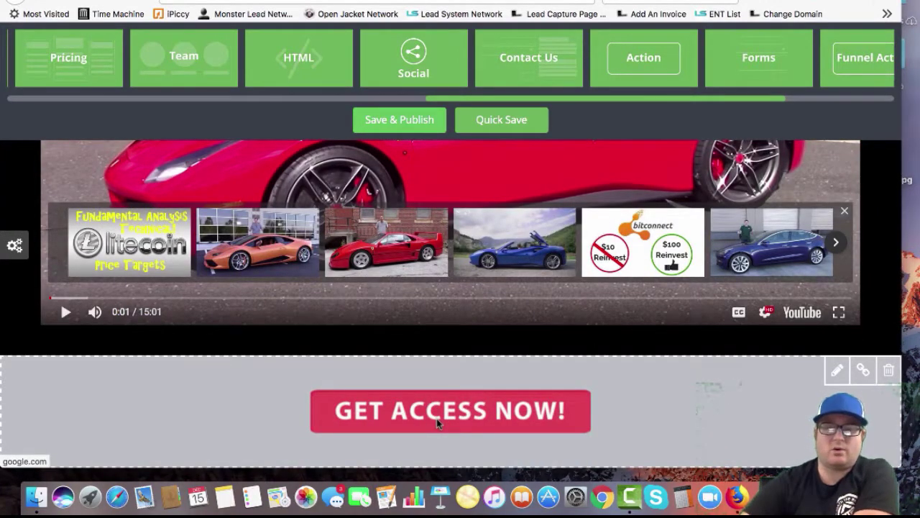
Set the action section to 3 action buttons and save the change
{"action": "left_click", "coordinate": [839, 370]}
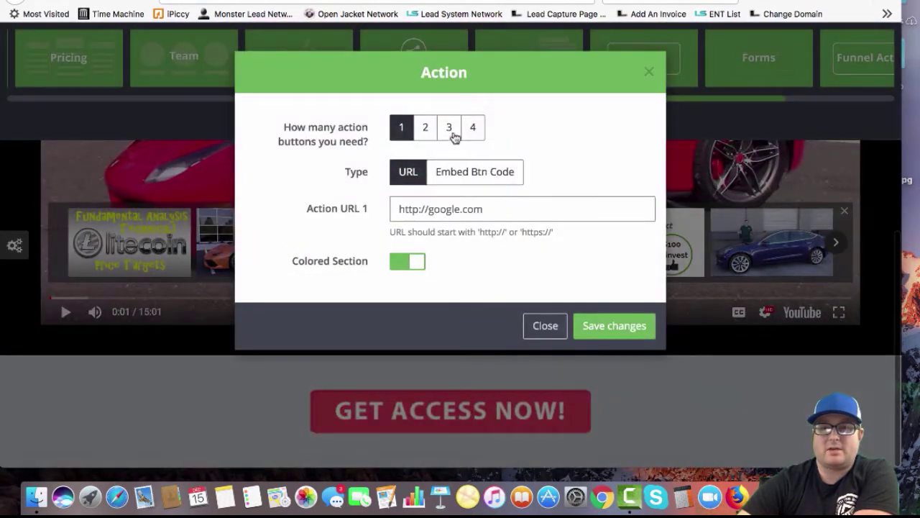
{"action": "left_click", "coordinate": [449, 128]}
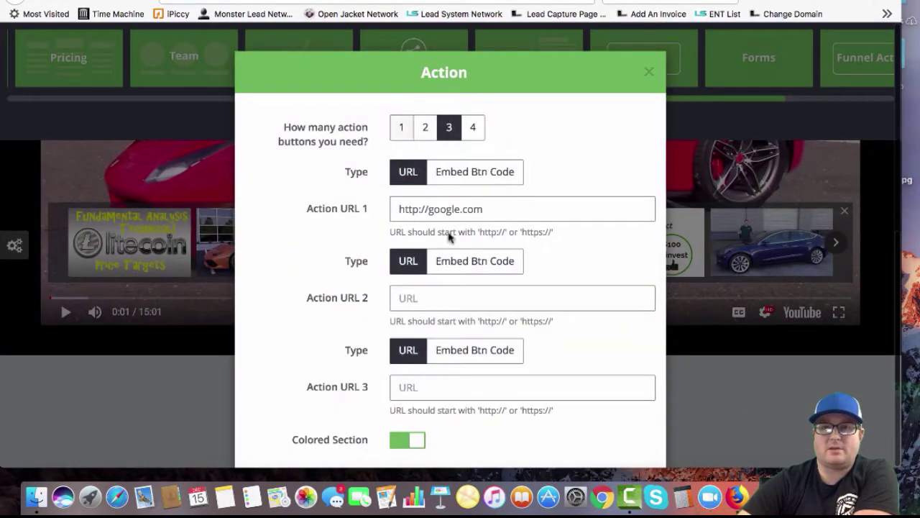
{"action": "scroll", "coordinate": [345, 247], "scroll_direction": "down", "scroll_amount": 2}
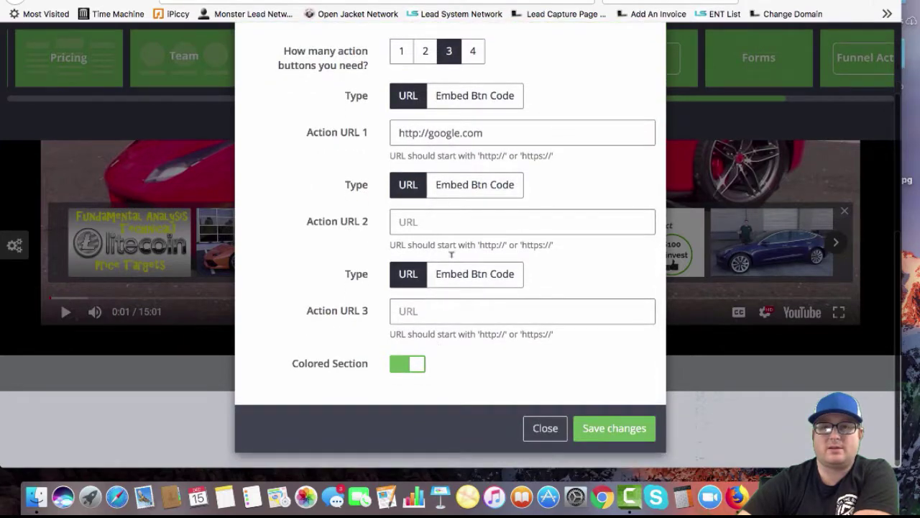
{"action": "left_click", "coordinate": [612, 431]}
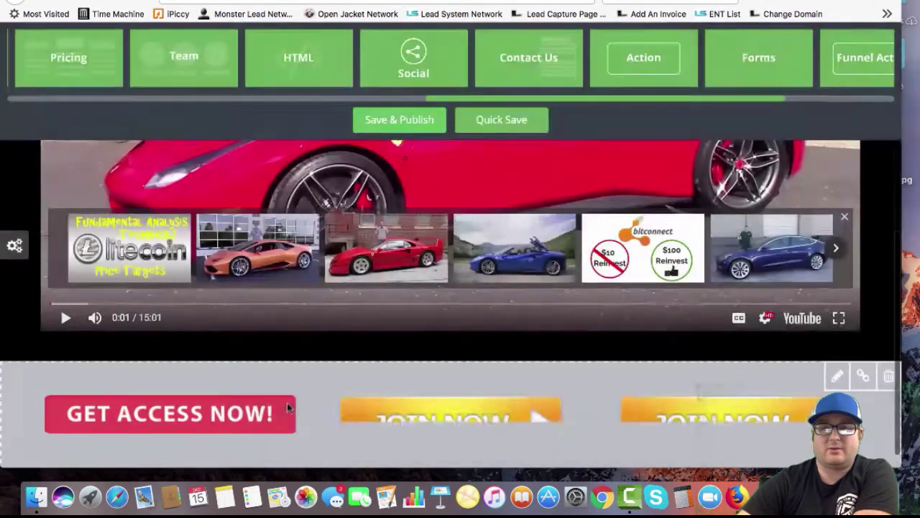
{"action": "scroll", "coordinate": [288, 407], "scroll_direction": "down", "scroll_amount": 1}
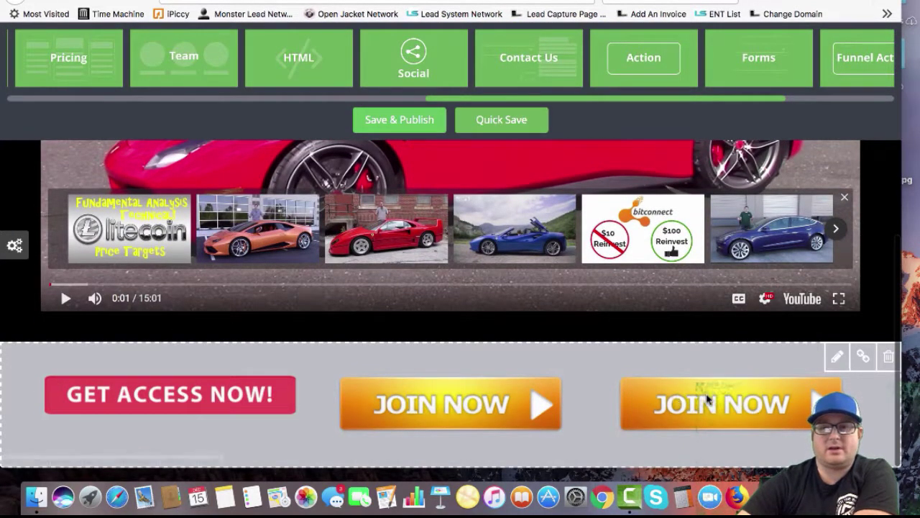
Change the middle JOIN NOW button to the YES! Let Me In! image
{"action": "left_click", "coordinate": [427, 401]}
{"action": "left_click", "coordinate": [276, 205]}
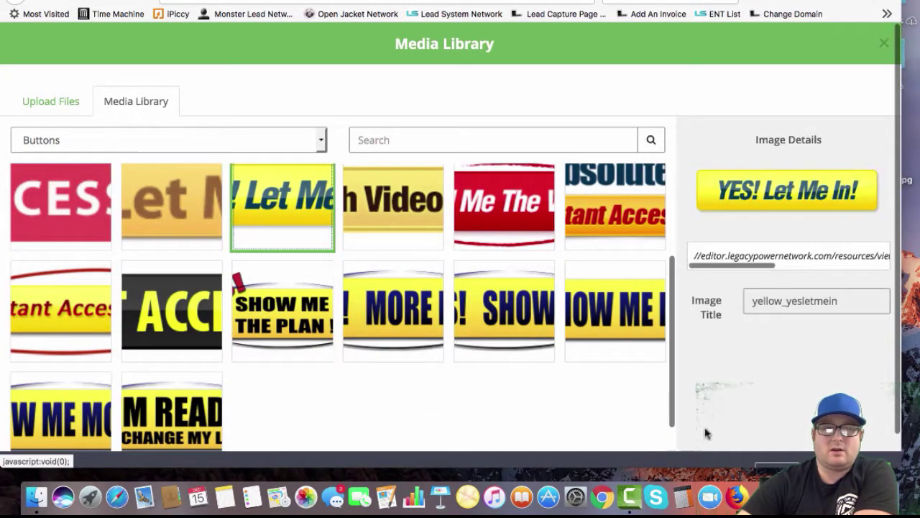
{"action": "scroll", "coordinate": [793, 384], "scroll_direction": "down", "scroll_amount": 1}
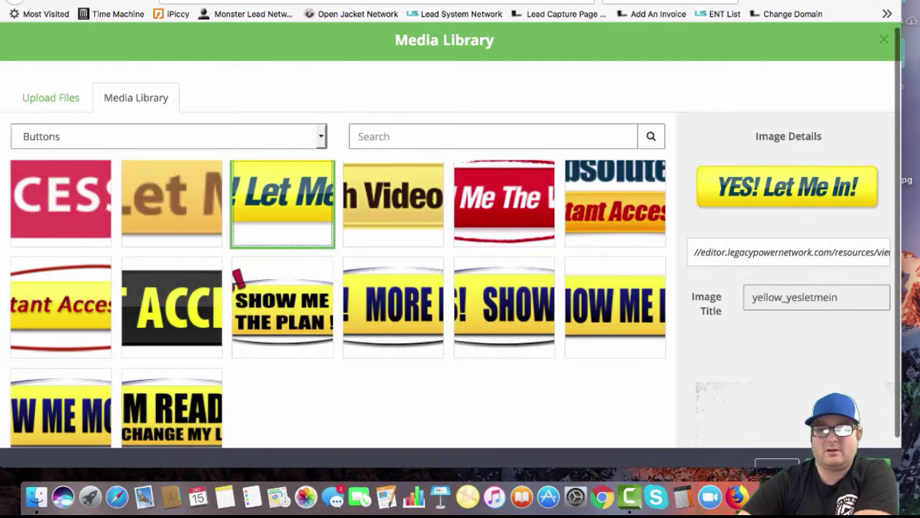
{"action": "left_click", "coordinate": [849, 463]}
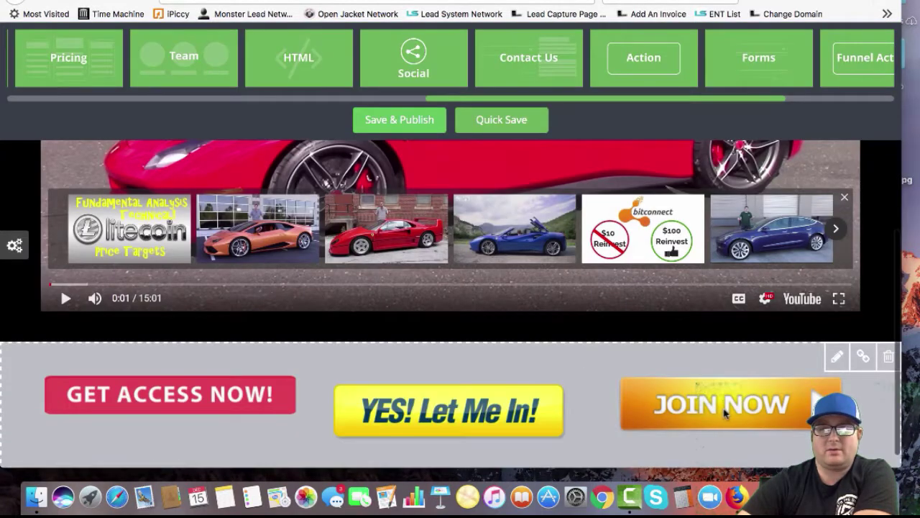
Change the right JOIN NOW button to the I'M READY image
{"action": "left_click", "coordinate": [416, 389]}
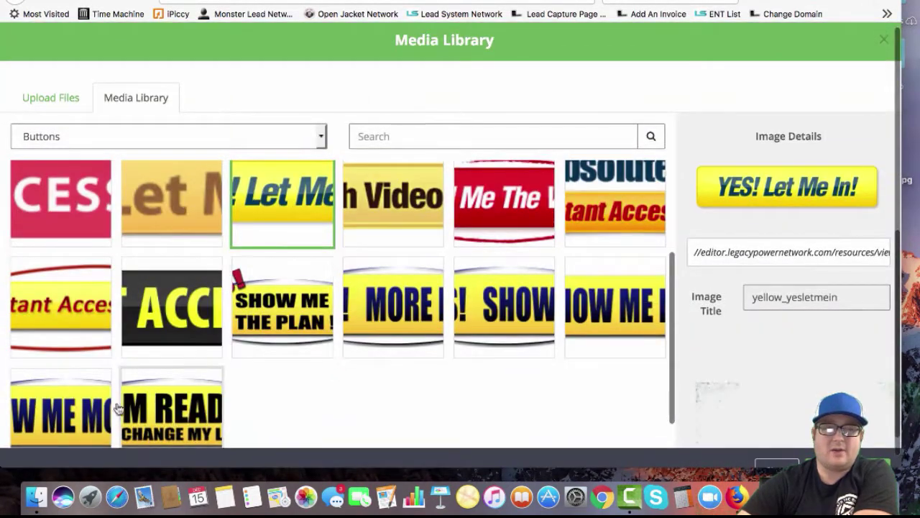
{"action": "left_click", "coordinate": [172, 406]}
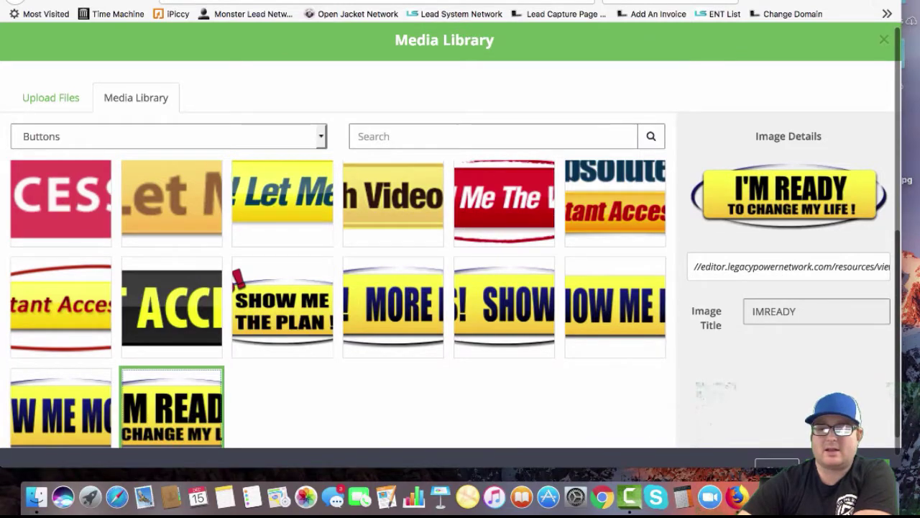
{"action": "left_click", "coordinate": [775, 465]}
{"action": "scroll", "coordinate": [276, 353], "scroll_direction": "up", "scroll_amount": 5}
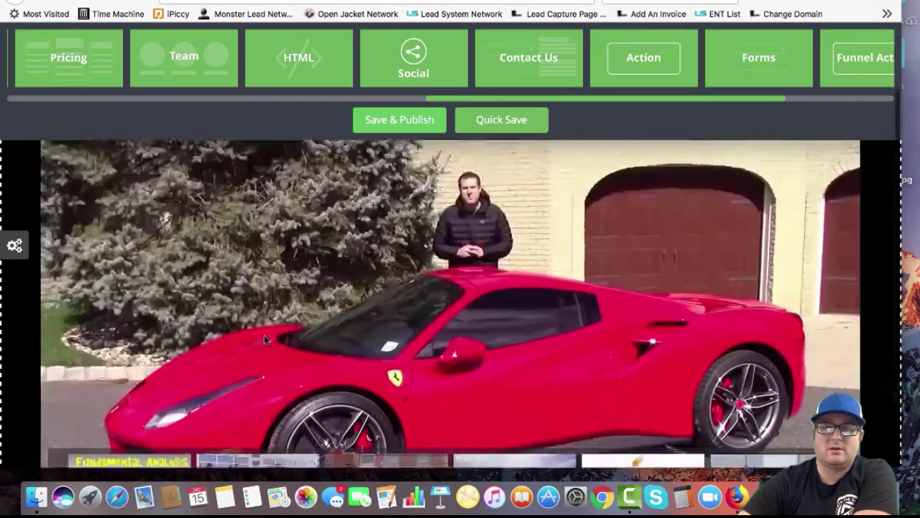
{"action": "scroll", "coordinate": [453, 365], "scroll_direction": "down", "scroll_amount": 5}
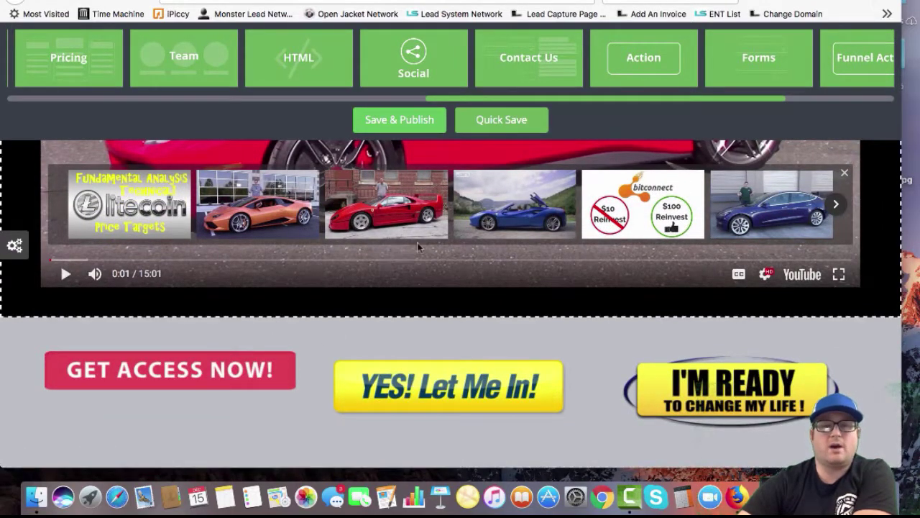
{"action": "left_click", "coordinate": [389, 235]}
{"action": "scroll", "coordinate": [390, 238], "scroll_direction": "up", "scroll_amount": 5}
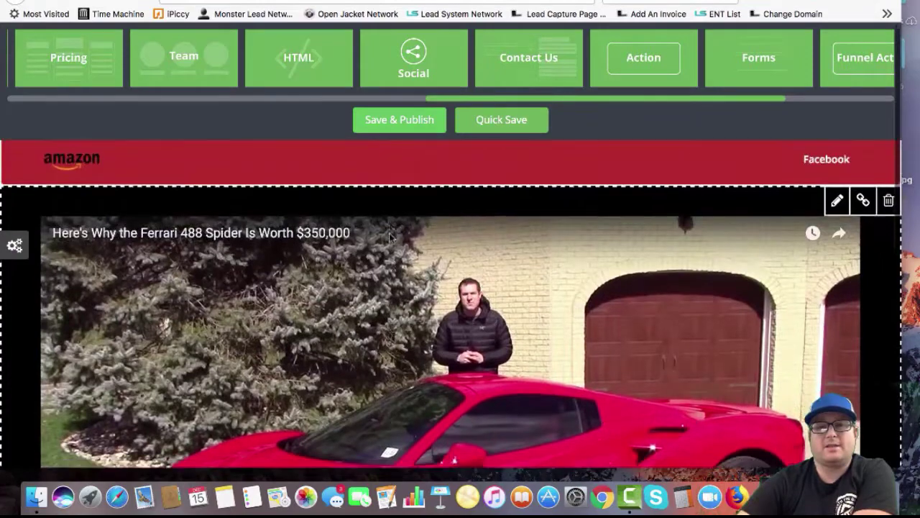
{"action": "scroll", "coordinate": [389, 235], "scroll_direction": "down", "scroll_amount": 3}
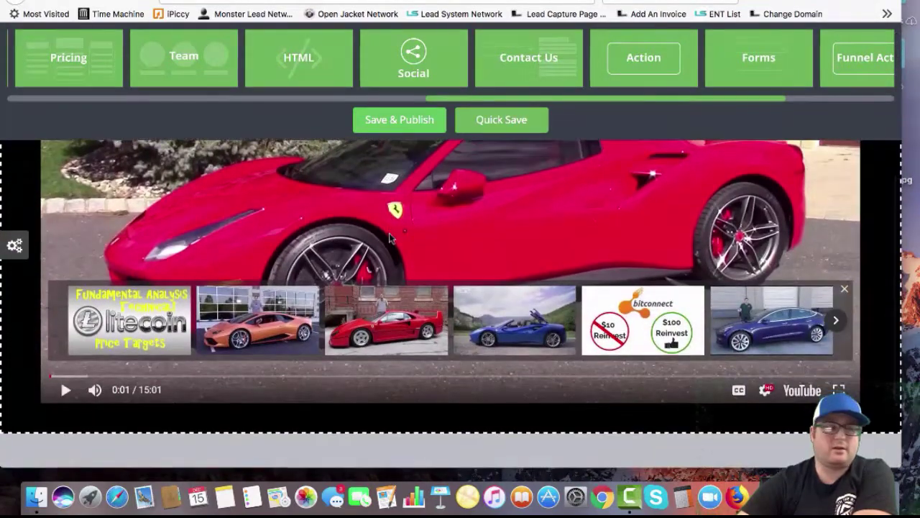
{"action": "scroll", "coordinate": [389, 238], "scroll_direction": "down", "scroll_amount": 3}
{"action": "left_click", "coordinate": [389, 239]}
{"action": "scroll", "coordinate": [389, 239], "scroll_direction": "up", "scroll_amount": 5}
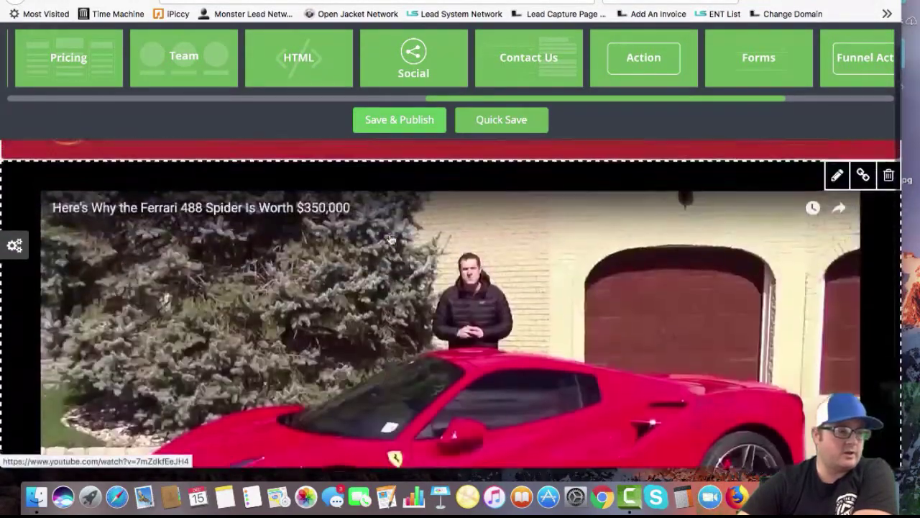
{"action": "scroll", "coordinate": [443, 351], "scroll_direction": "down", "scroll_amount": 1}
{"action": "scroll", "coordinate": [443, 351], "scroll_direction": "down", "scroll_amount": 8}
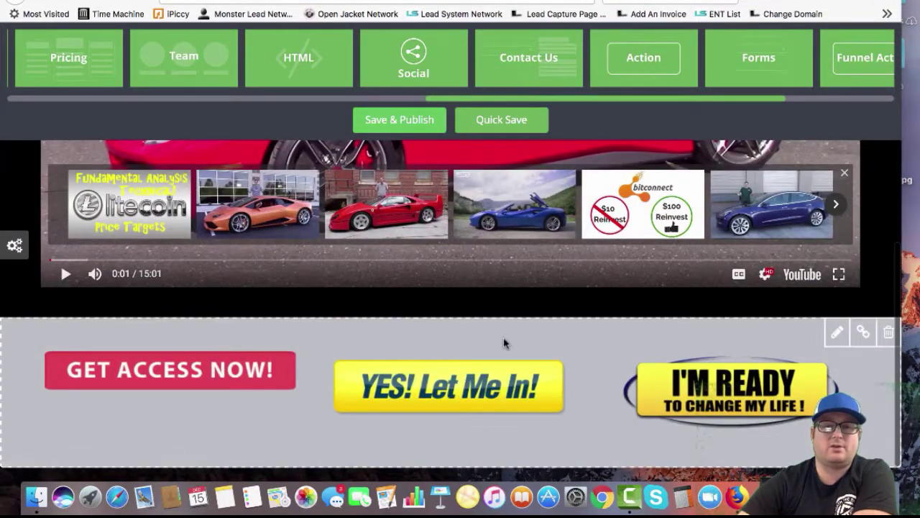
Reduce the action section to 1 action button and save the settings
{"action": "left_click", "coordinate": [16, 245]}
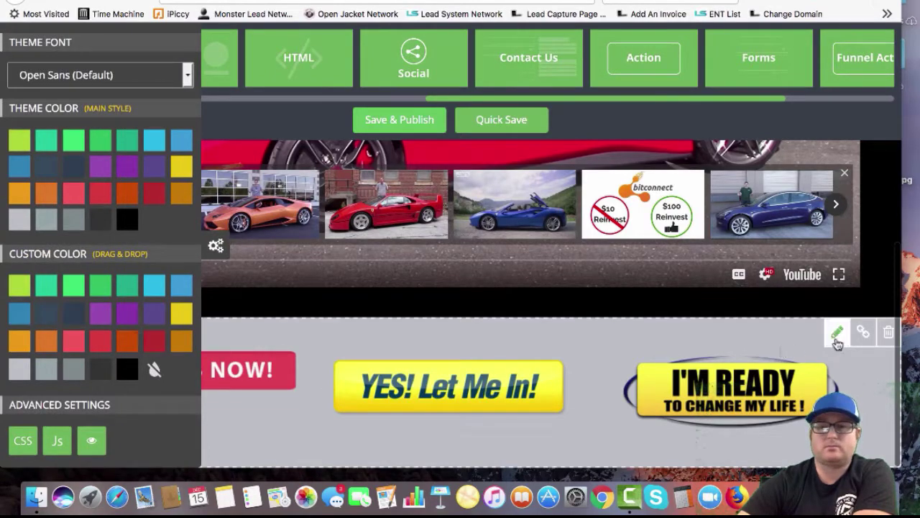
{"action": "left_click", "coordinate": [838, 338]}
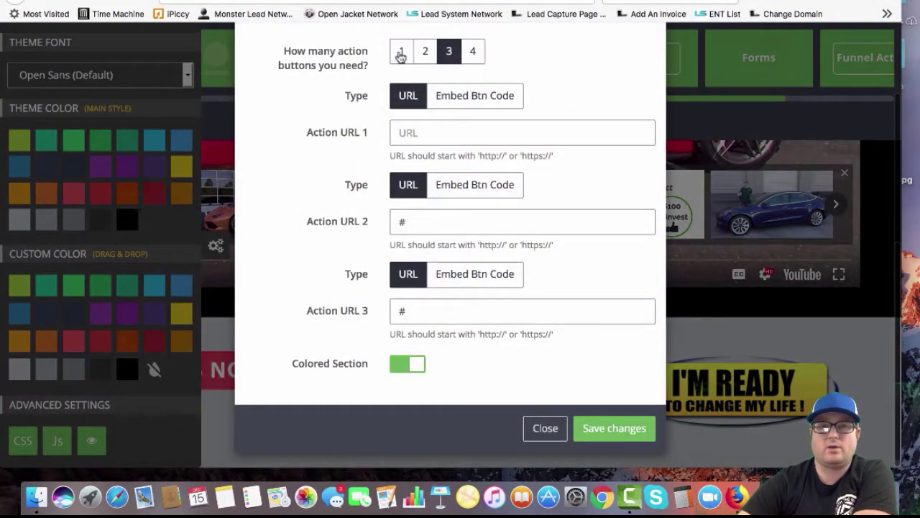
{"action": "left_click", "coordinate": [402, 54]}
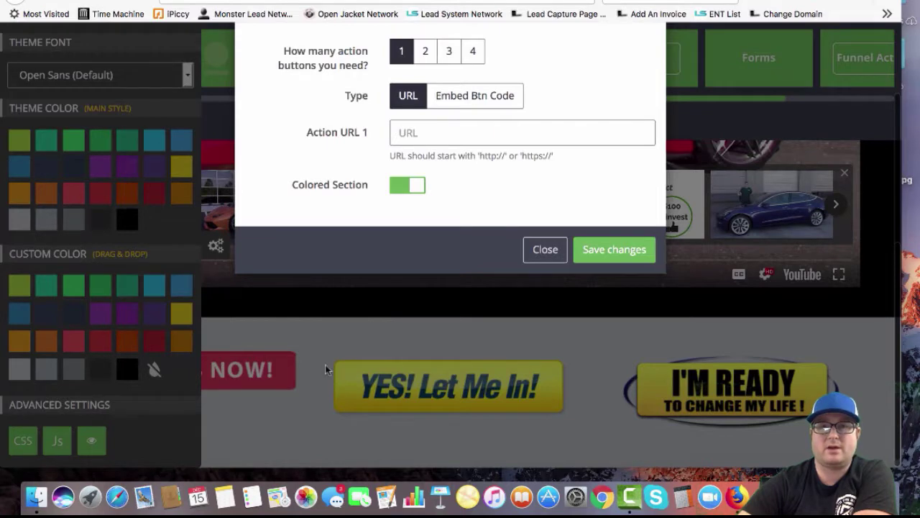
{"action": "left_click", "coordinate": [218, 251]}
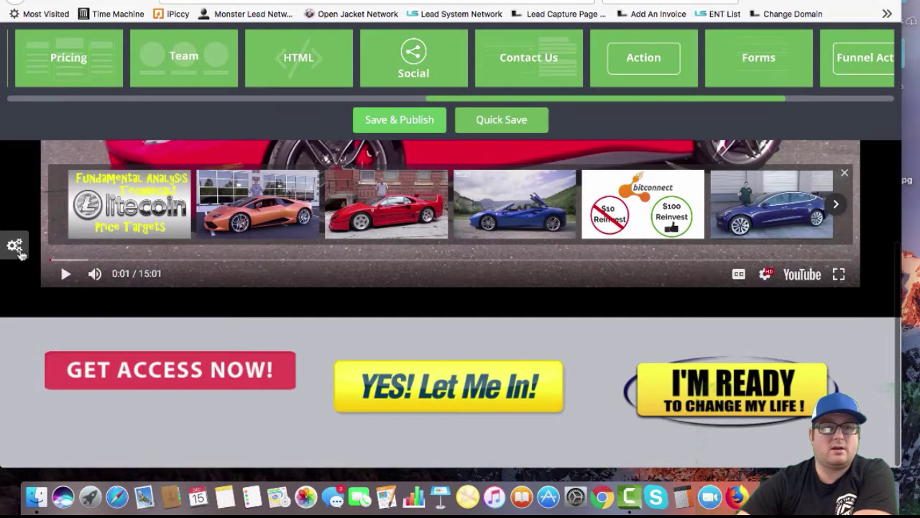
{"action": "mouse_move", "coordinate": [15, 245]}
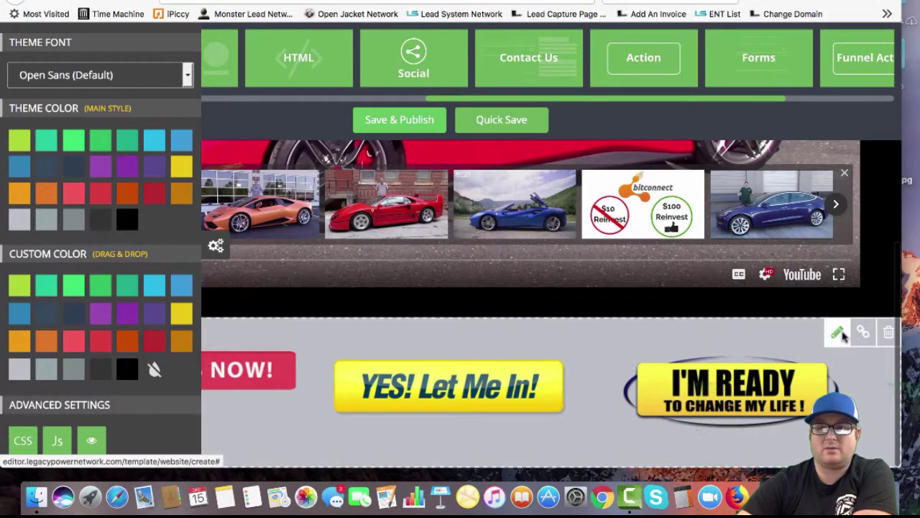
{"action": "left_click", "coordinate": [837, 332]}
{"action": "left_click", "coordinate": [406, 52]}
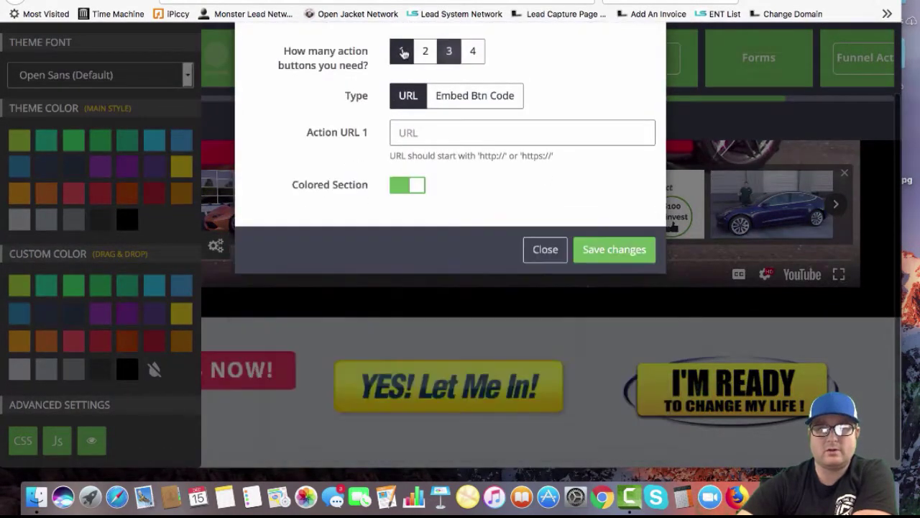
{"action": "left_click", "coordinate": [614, 249]}
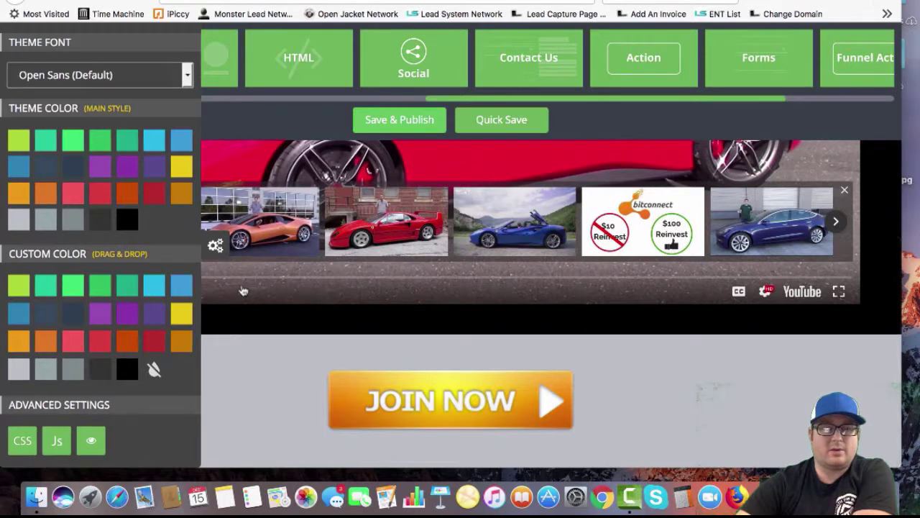
Give the Join Now section a dark red background and drop a Team block below it
{"action": "left_click", "coordinate": [217, 246]}
{"action": "left_click", "coordinate": [18, 246]}
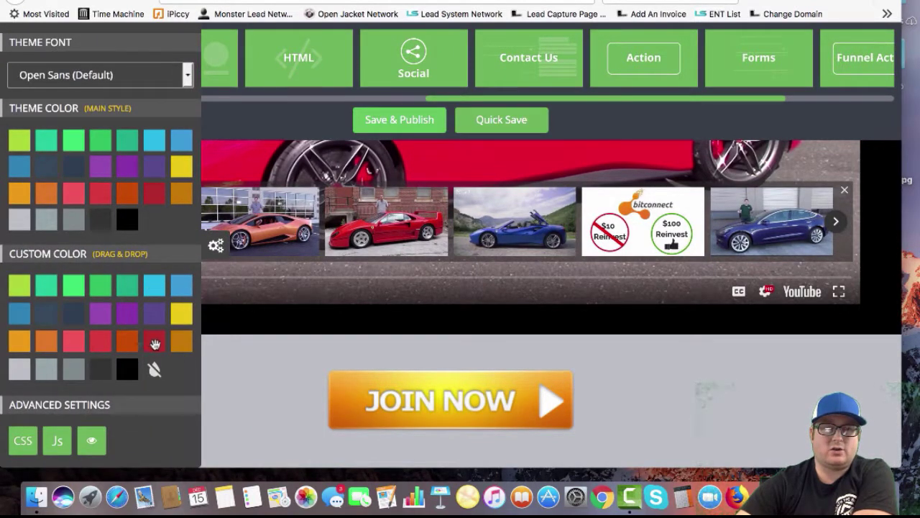
{"action": "left_click_drag", "start_coordinate": [155, 345], "coordinate": [240, 374]}
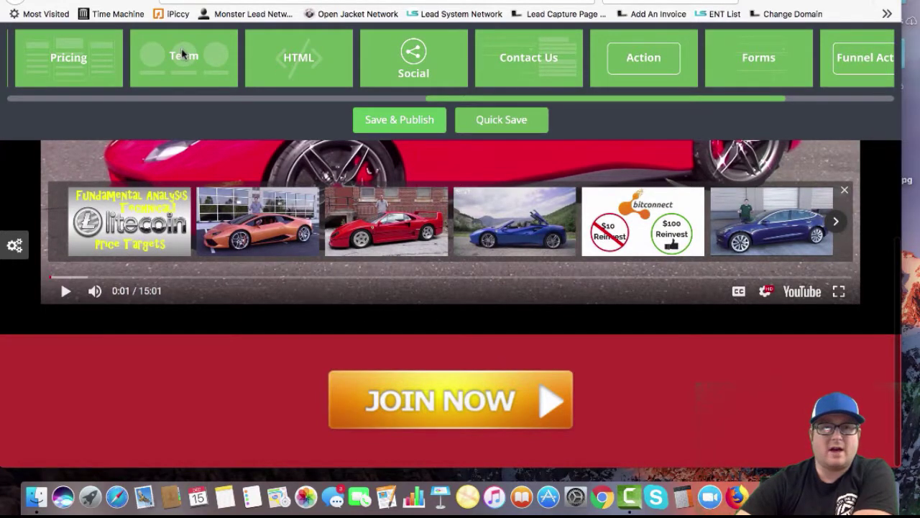
{"action": "left_click_drag", "start_coordinate": [181, 56], "coordinate": [113, 433]}
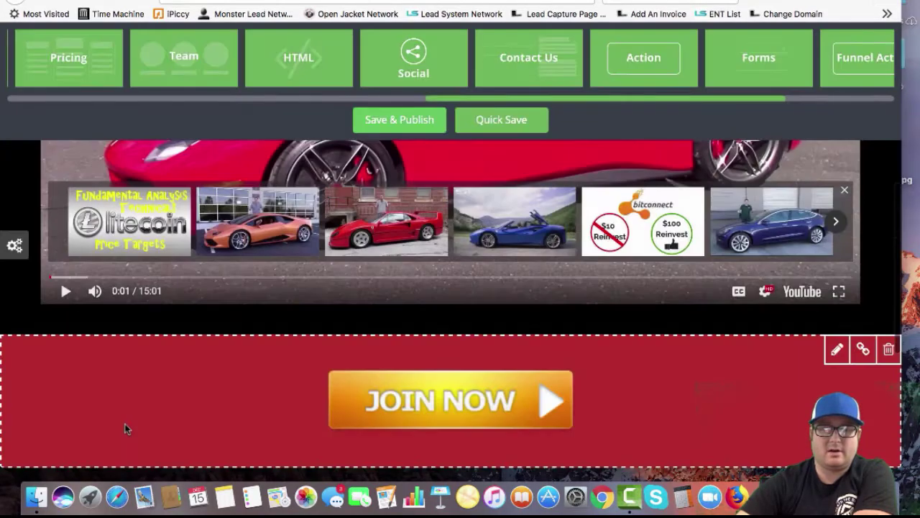
Set the team section to 3 blocks with Circle photos and Colored Section on, then save
{"action": "scroll", "coordinate": [125, 424], "scroll_direction": "down", "scroll_amount": 5}
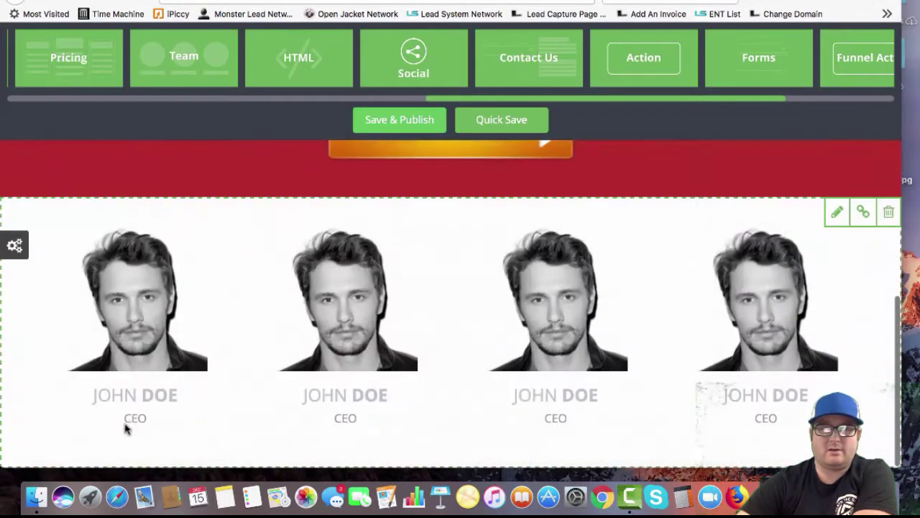
{"action": "left_click", "coordinate": [837, 211]}
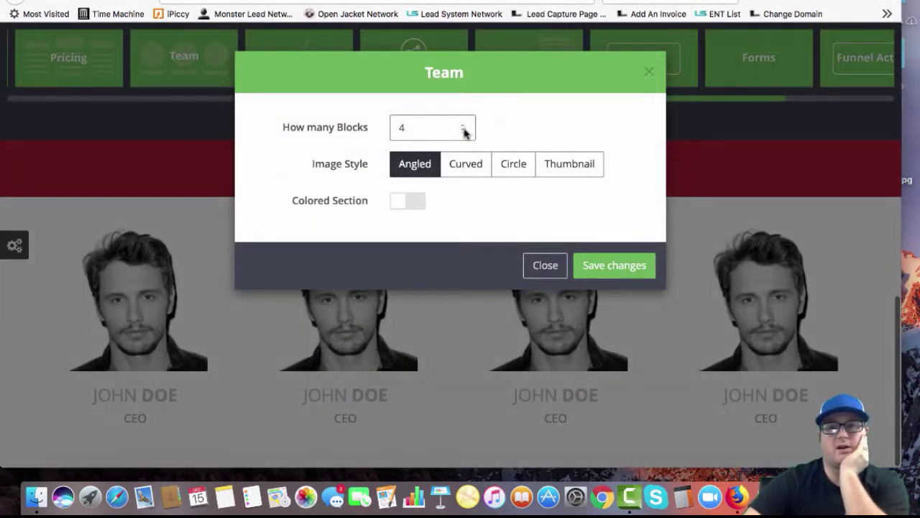
{"action": "left_click", "coordinate": [467, 177]}
{"action": "left_click", "coordinate": [524, 165]}
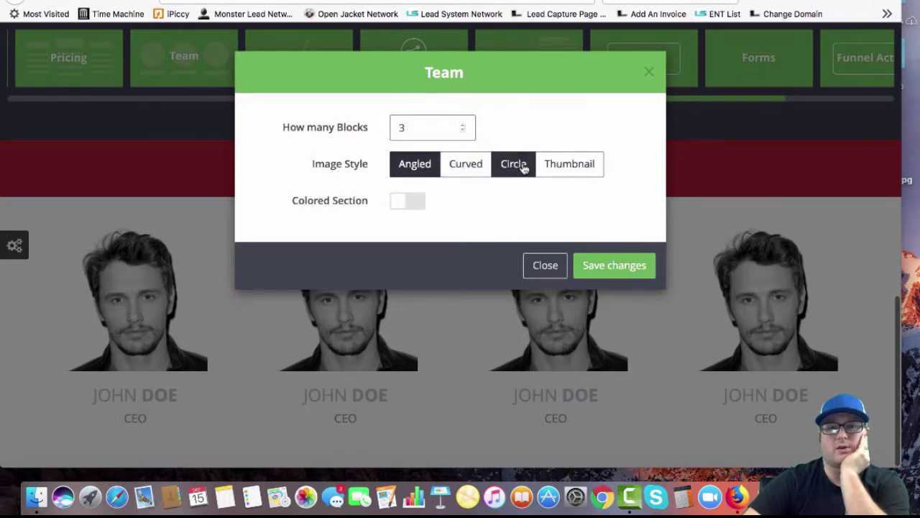
{"action": "left_click", "coordinate": [404, 204]}
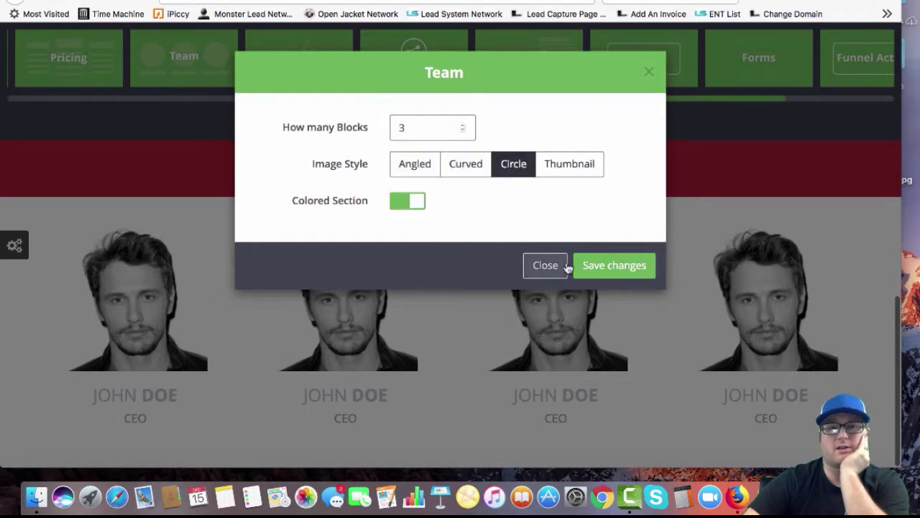
{"action": "left_click", "coordinate": [614, 265]}
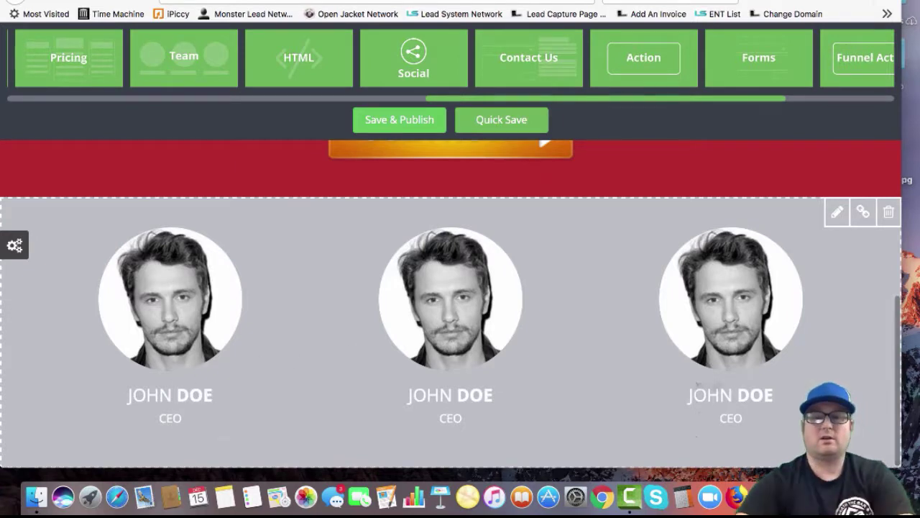
Rename the first team member, clear the second's name, and retitle the first Website Designer
{"action": "key", "text": "BackSpace"}
{"action": "key", "text": "BackSpace"}
{"action": "key", "text": "BackSpace"}
{"action": "key", "text": "BackSpace"}
{"action": "key", "text": "BackSpace"}
{"action": "key", "text": "BackSpace"}
{"action": "key", "text": "BackSpace"}
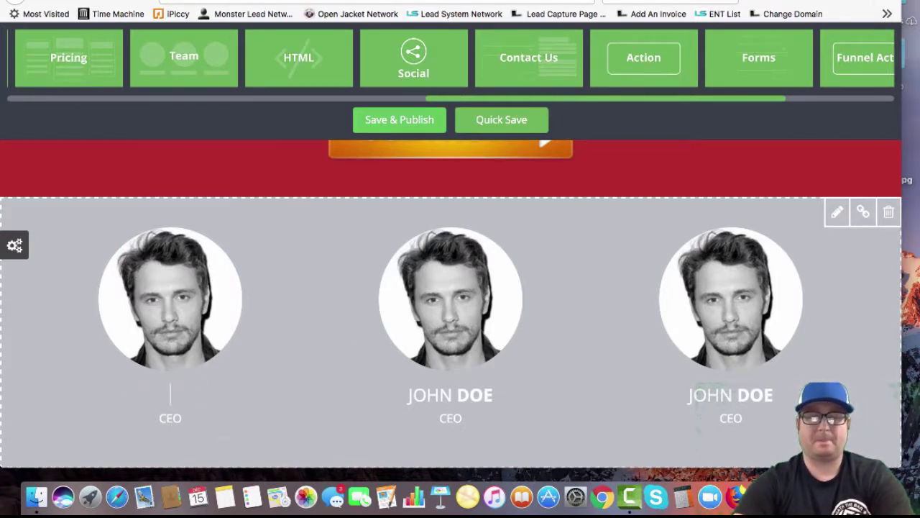
{"action": "type", "text": "TYSON"}
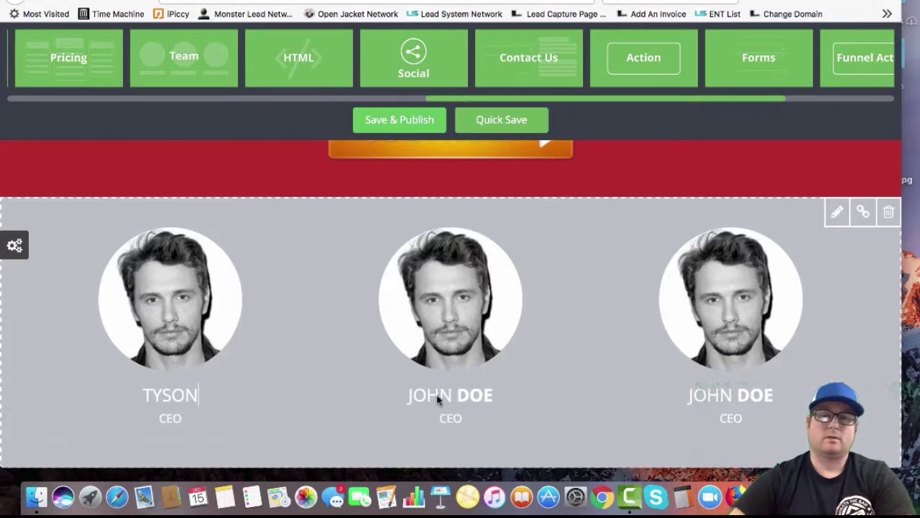
{"action": "left_click", "coordinate": [505, 392]}
{"action": "key", "text": "BackSpace"}
{"action": "key", "text": "BackSpace"}
{"action": "key", "text": "BackSpace"}
{"action": "key", "text": "BackSpace"}
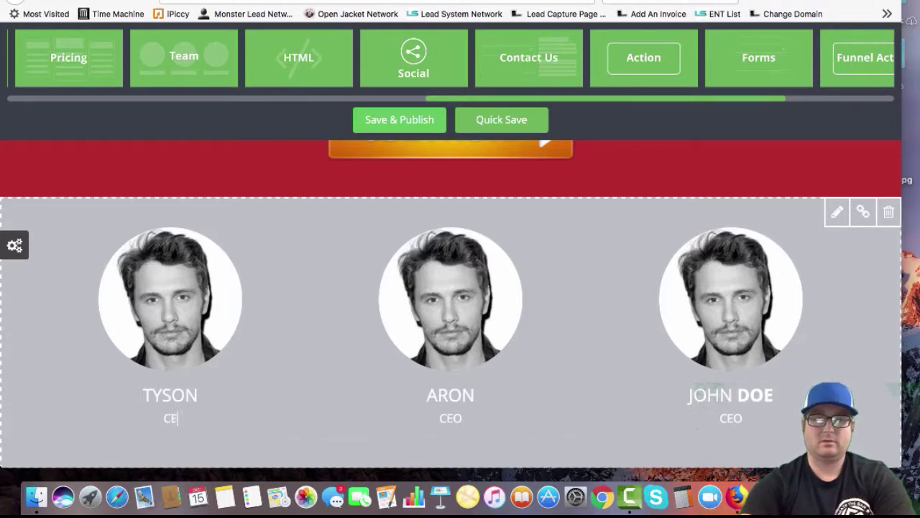
{"action": "key", "text": "BackSpace"}
{"action": "key", "text": "BackSpace"}
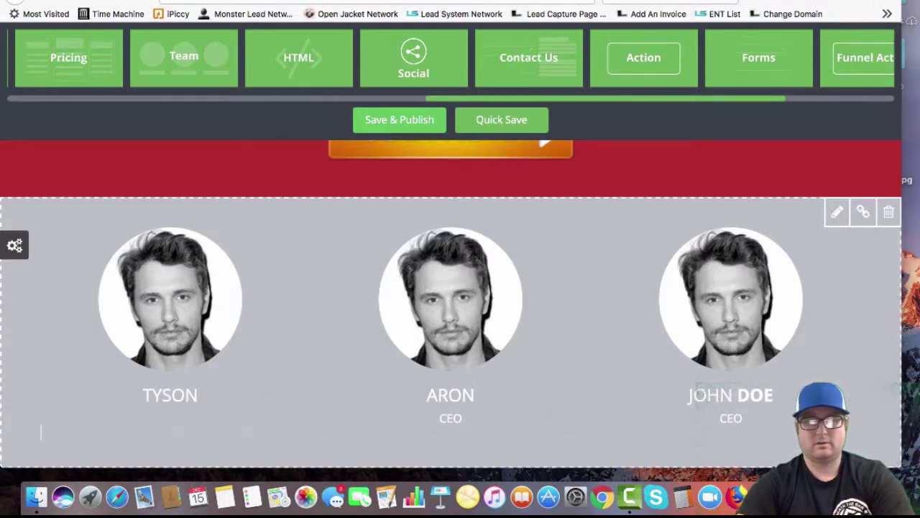
{"action": "type", "text": "DE"}
{"action": "type", "text": "Website Des"}
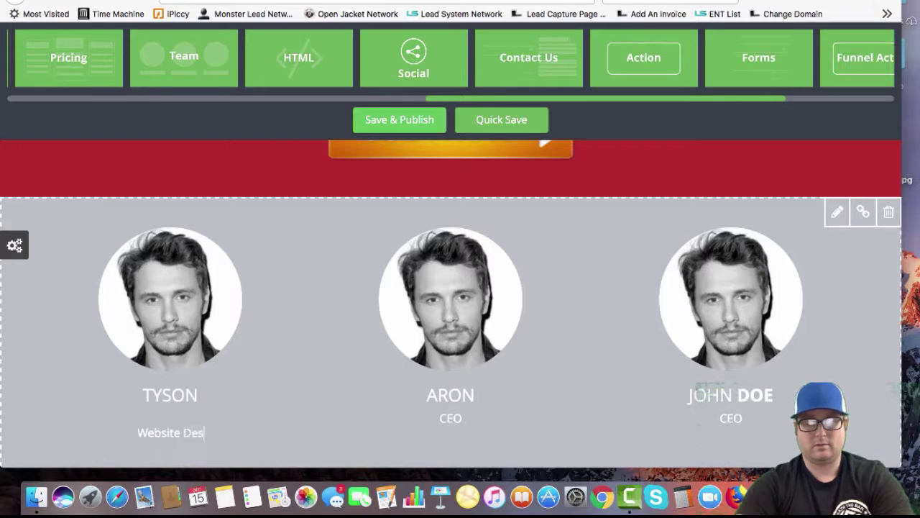
{"action": "type", "text": "igner"}
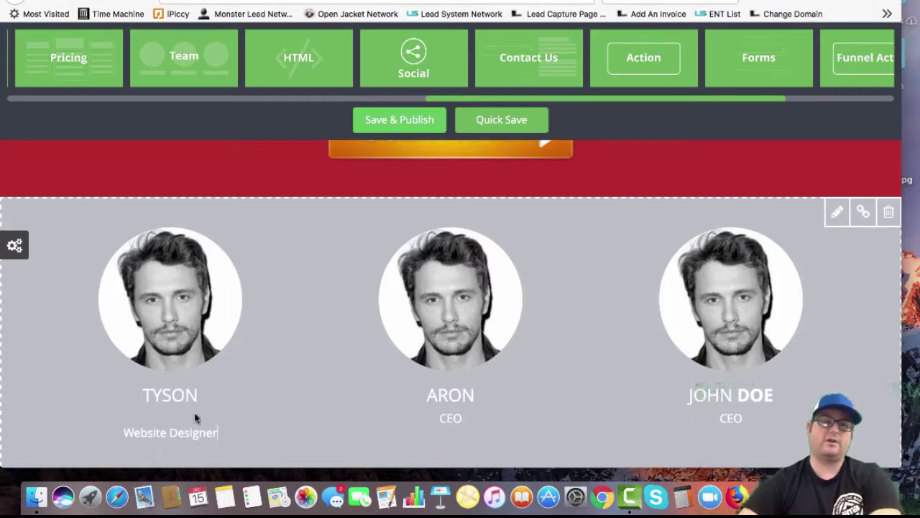
Start replacing the first photo via Upload Files, then leave the builder without saving
{"action": "left_click", "coordinate": [171, 295]}
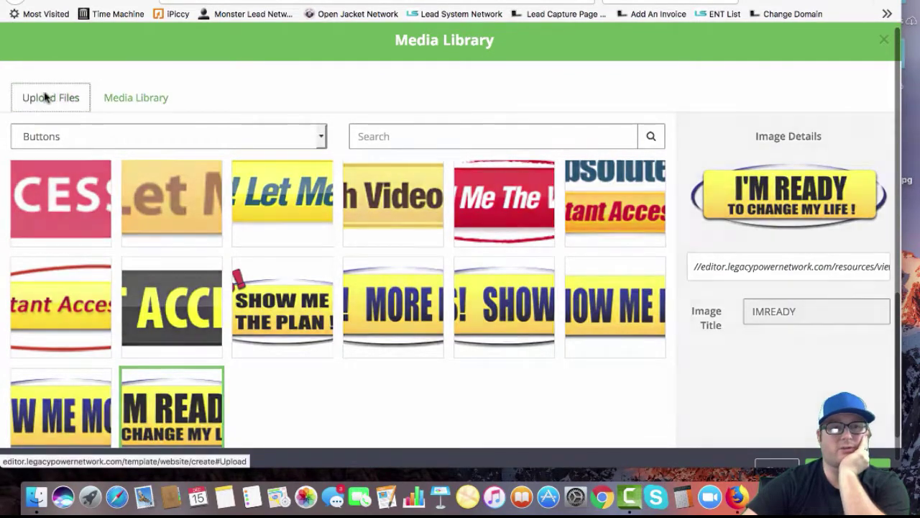
{"action": "left_click", "coordinate": [44, 97]}
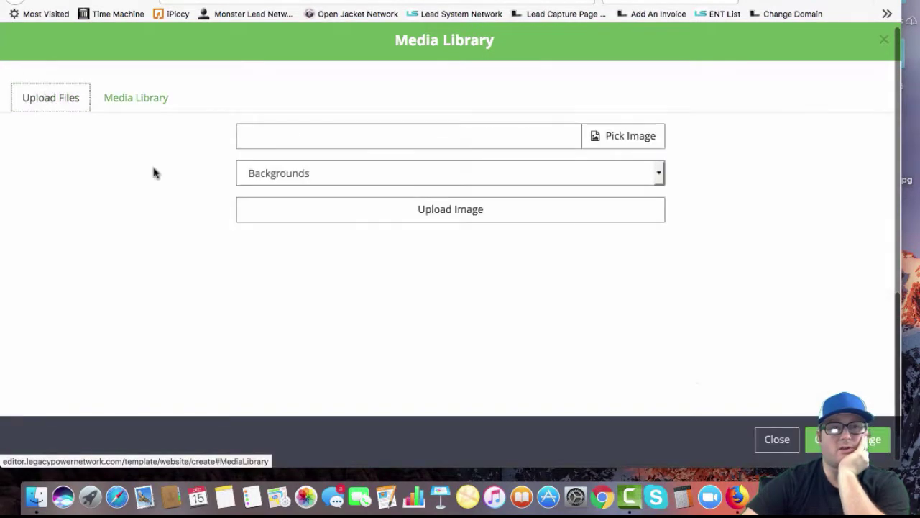
{"action": "left_click", "coordinate": [28, 1]}
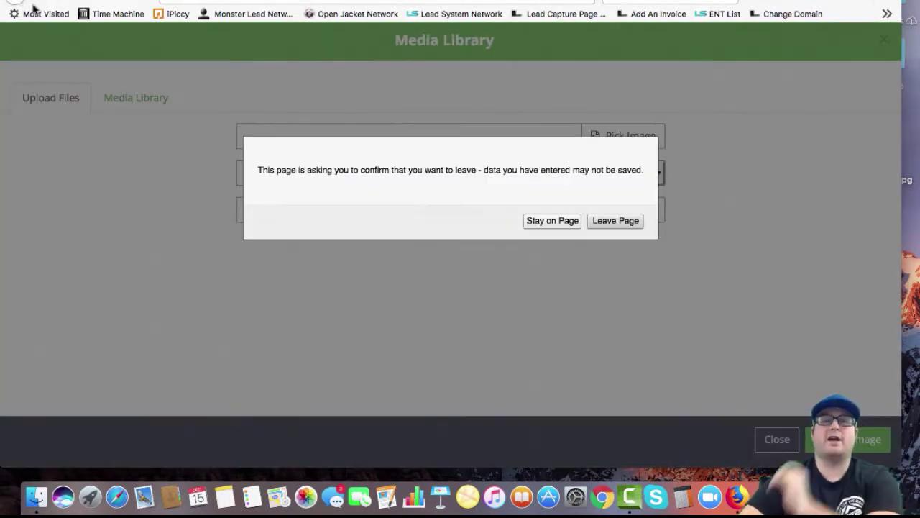
{"action": "left_click", "coordinate": [617, 222]}
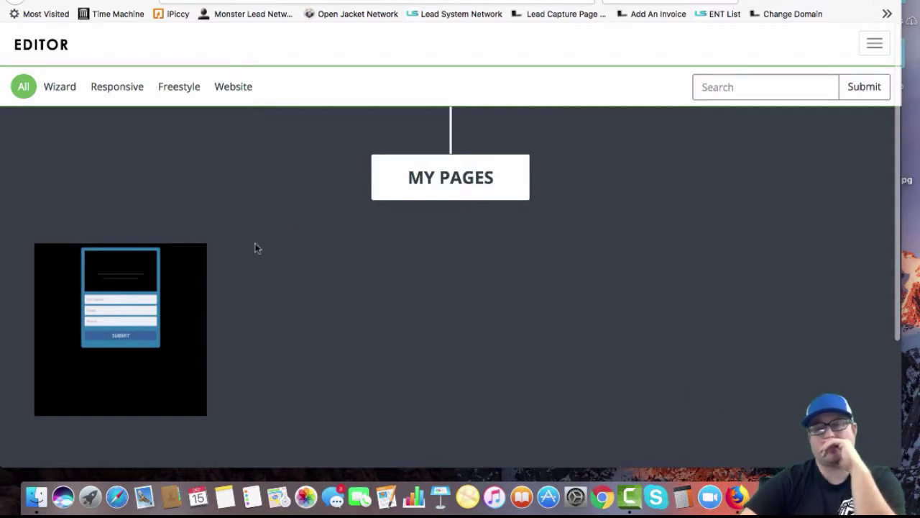
Create a new blank page from the top-right site menu
{"action": "left_click", "coordinate": [875, 43]}
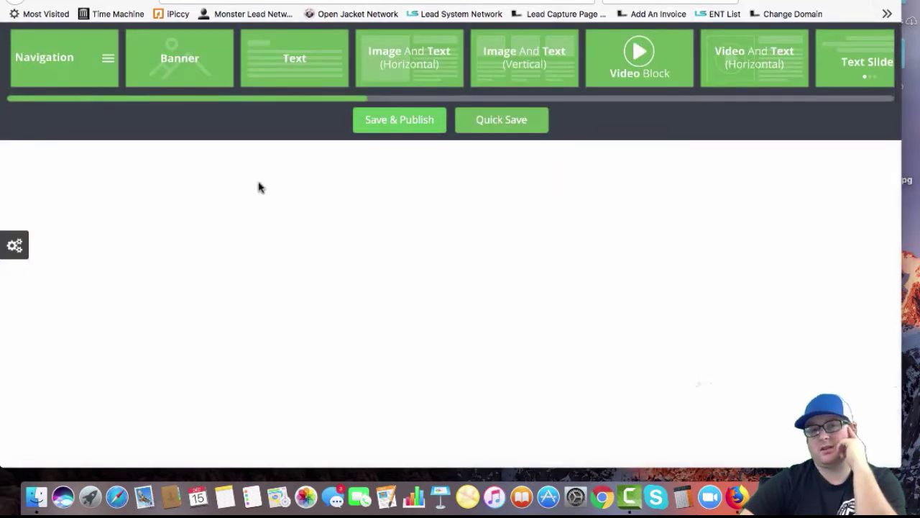
Add Navigation, Video Block and Action blocks to the page, in that order
{"action": "left_click_drag", "start_coordinate": [68, 58], "coordinate": [70, 157]}
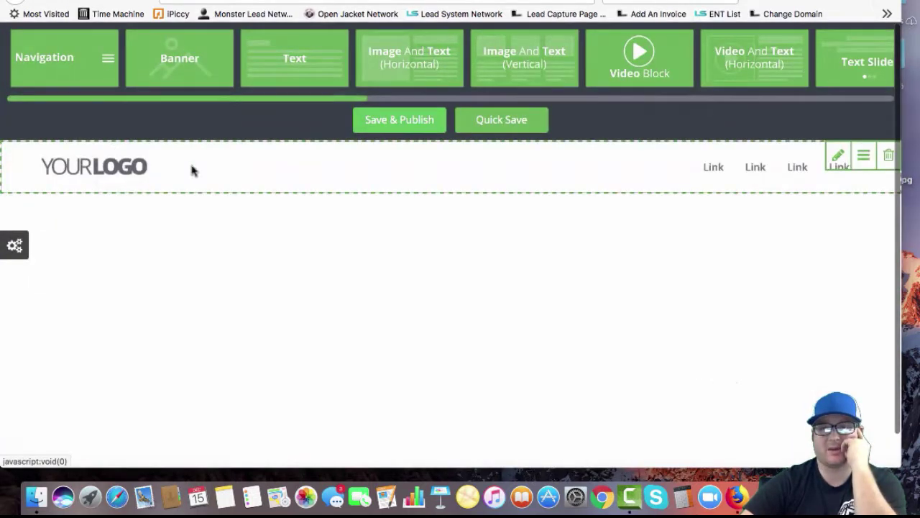
{"action": "left_click_drag", "start_coordinate": [624, 58], "coordinate": [24, 185]}
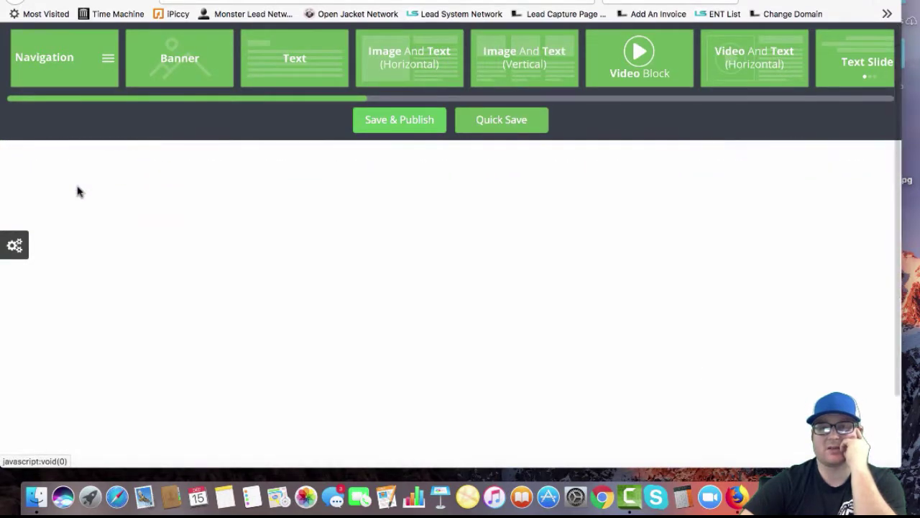
{"action": "scroll", "coordinate": [571, 87], "scroll_direction": "right", "scroll_amount": 10}
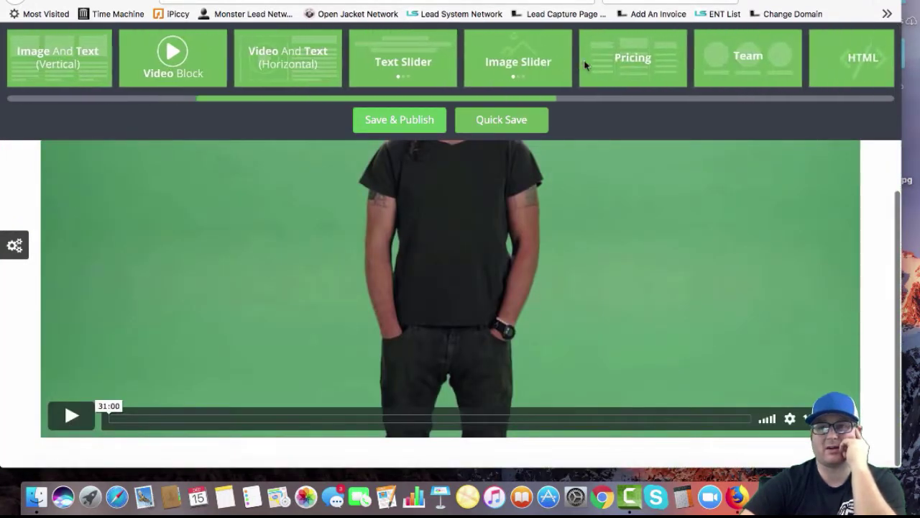
{"action": "scroll", "coordinate": [674, 69], "scroll_direction": "right", "scroll_amount": 10}
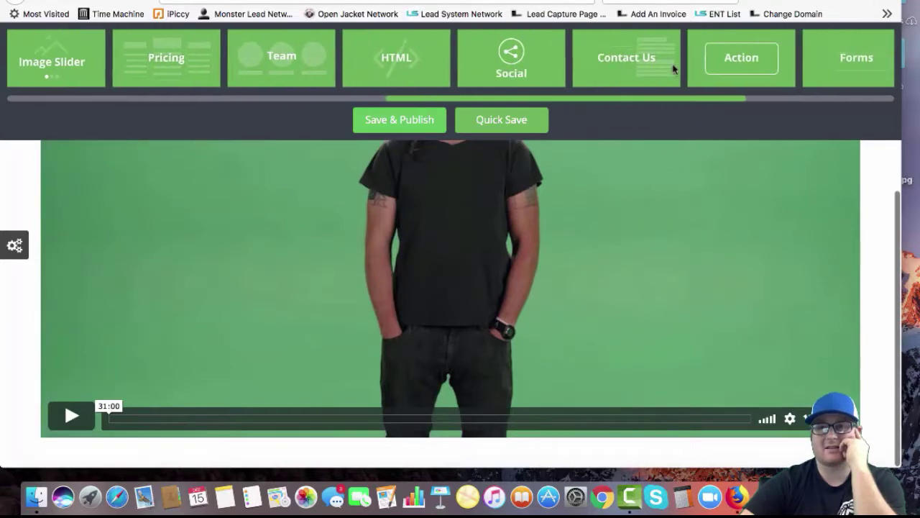
{"action": "left_click_drag", "start_coordinate": [680, 57], "coordinate": [92, 437]}
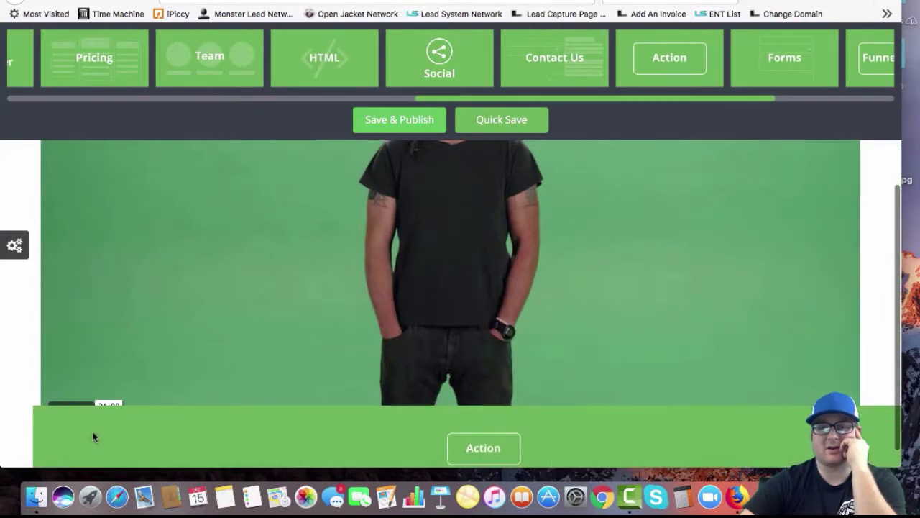
{"action": "scroll", "coordinate": [57, 382], "scroll_direction": "down", "scroll_amount": 3}
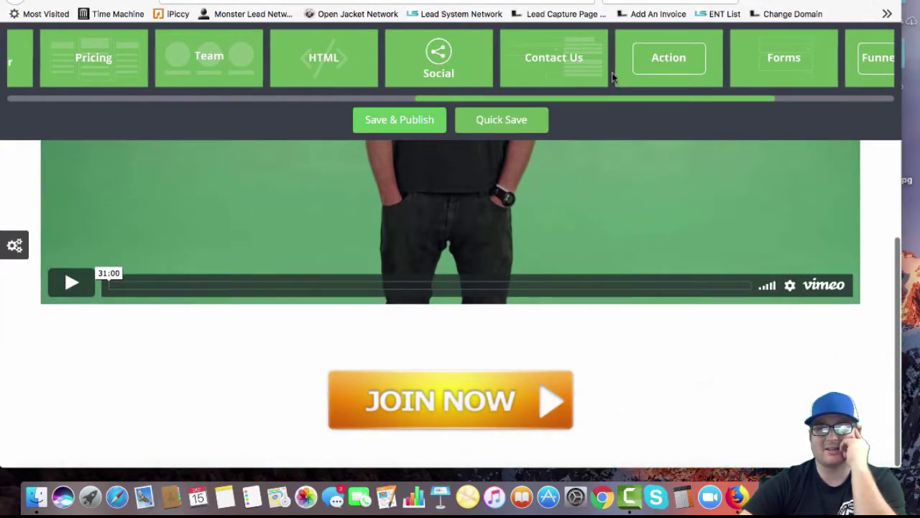
{"action": "scroll", "coordinate": [611, 81], "scroll_direction": "right", "scroll_amount": 8}
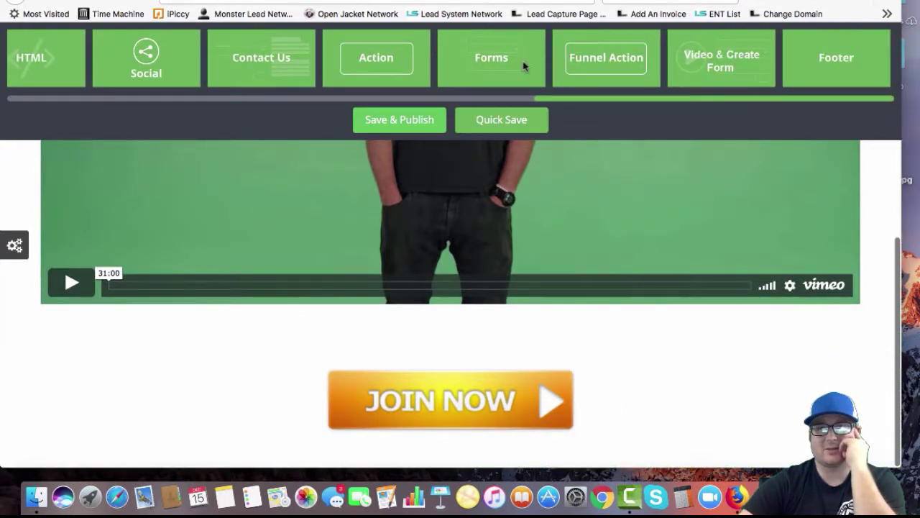
{"action": "scroll", "coordinate": [530, 67], "scroll_direction": "left", "scroll_amount": 15}
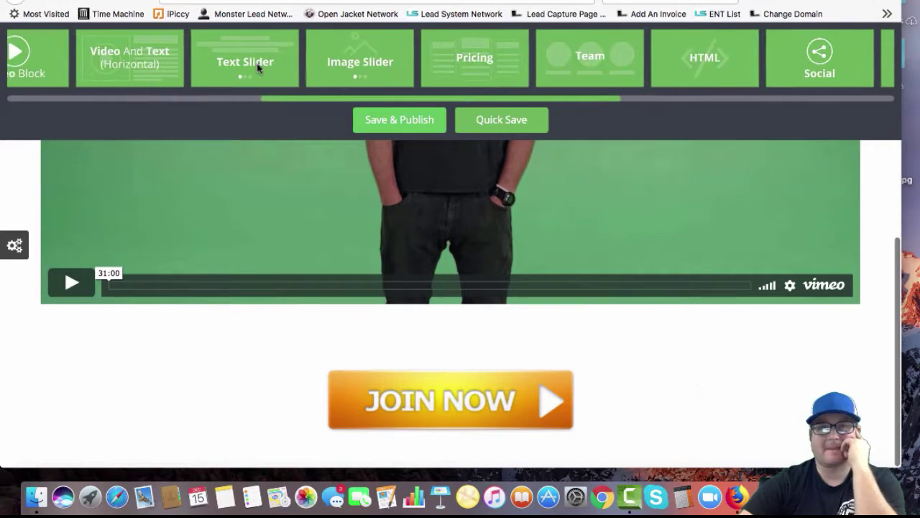
{"action": "scroll", "coordinate": [251, 66], "scroll_direction": "left", "scroll_amount": 7}
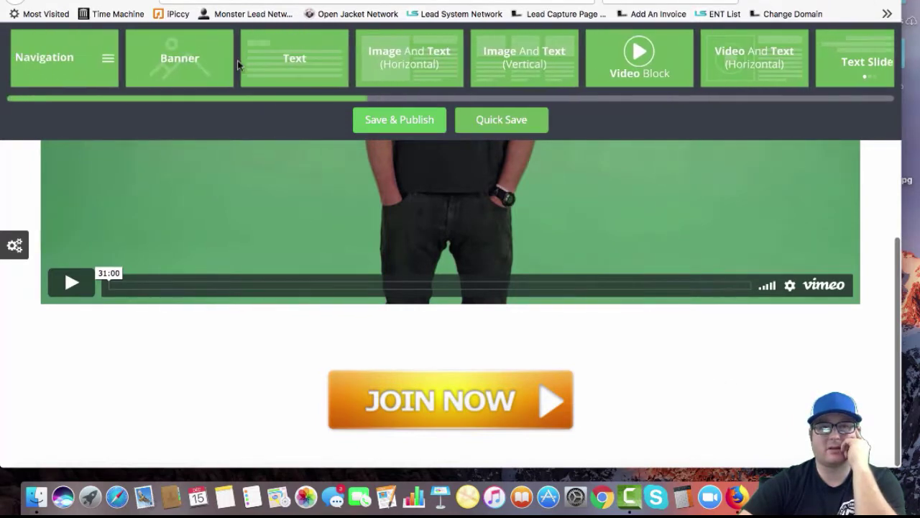
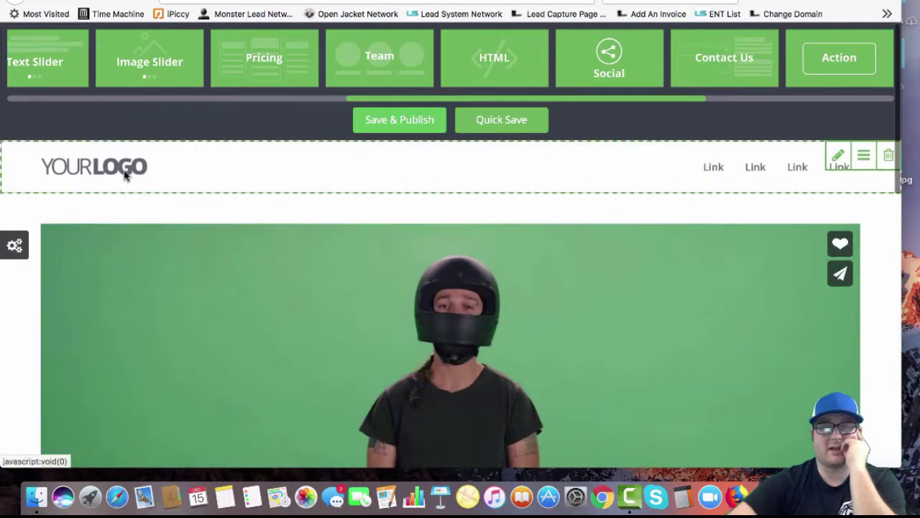
Replace the header's placeholder logo with the Amazon logo from the Logos image category
{"action": "left_click", "coordinate": [123, 177]}
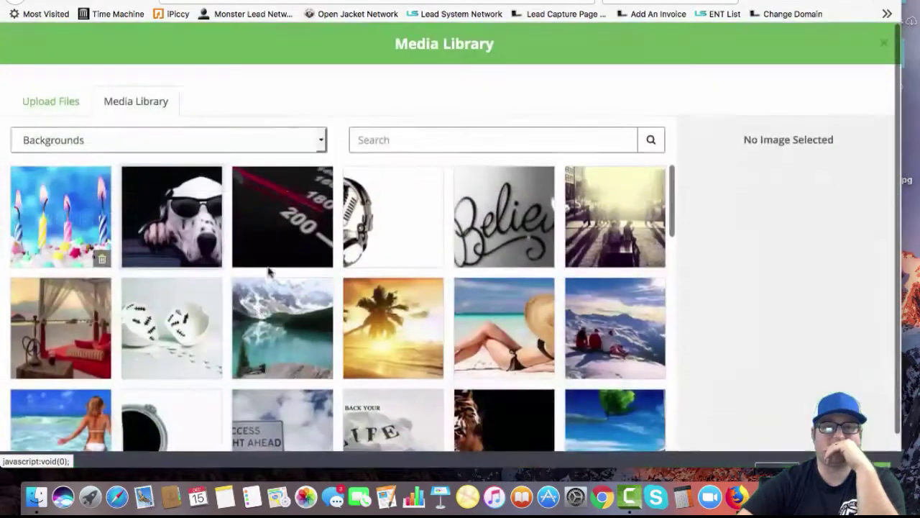
{"action": "left_click", "coordinate": [155, 144]}
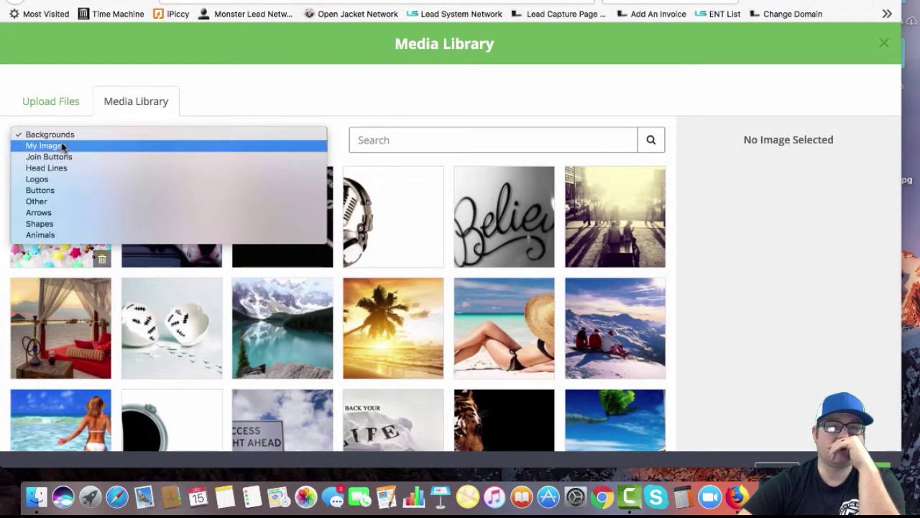
{"action": "left_click", "coordinate": [36, 179]}
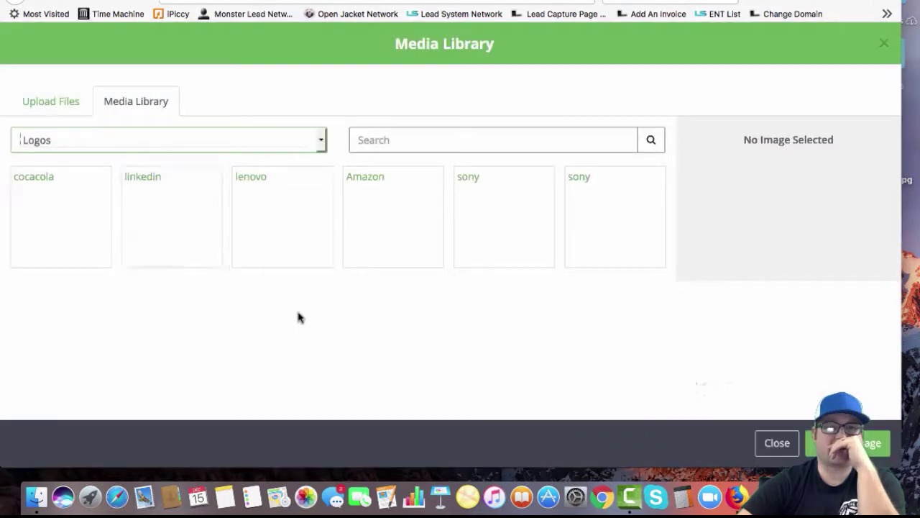
{"action": "left_click", "coordinate": [415, 223]}
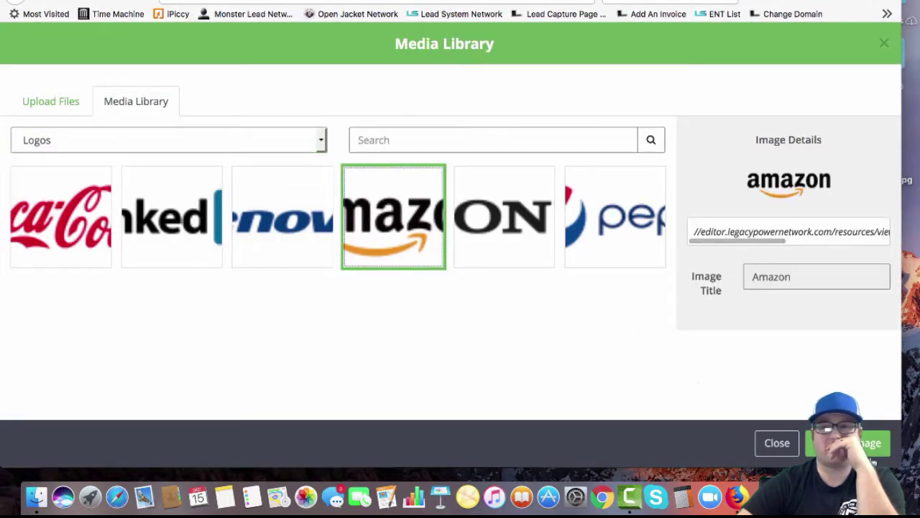
{"action": "left_click", "coordinate": [865, 445]}
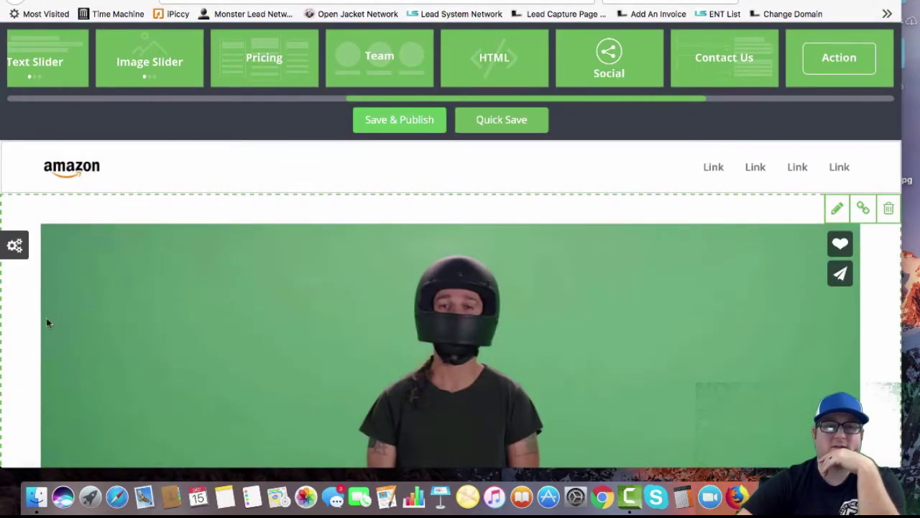
{"action": "scroll", "coordinate": [39, 331], "scroll_direction": "down", "scroll_amount": 3}
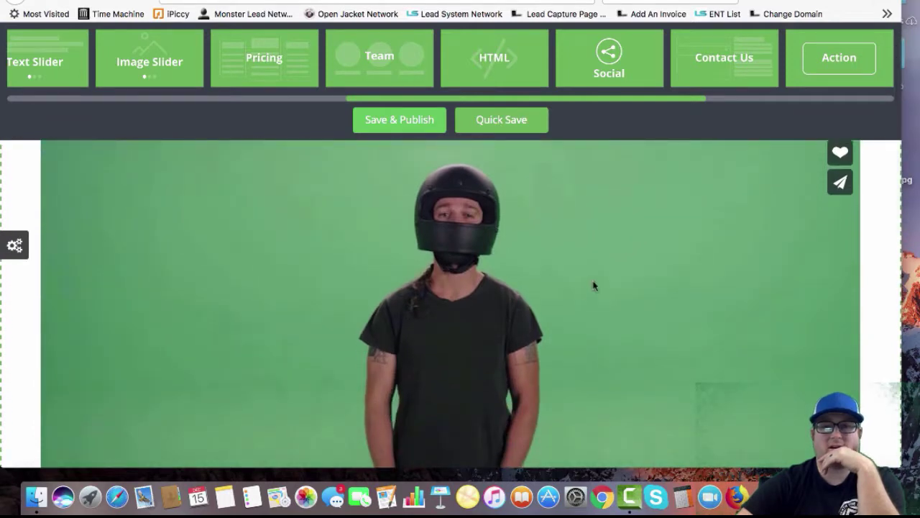
{"action": "scroll", "coordinate": [697, 262], "scroll_direction": "up", "scroll_amount": 3}
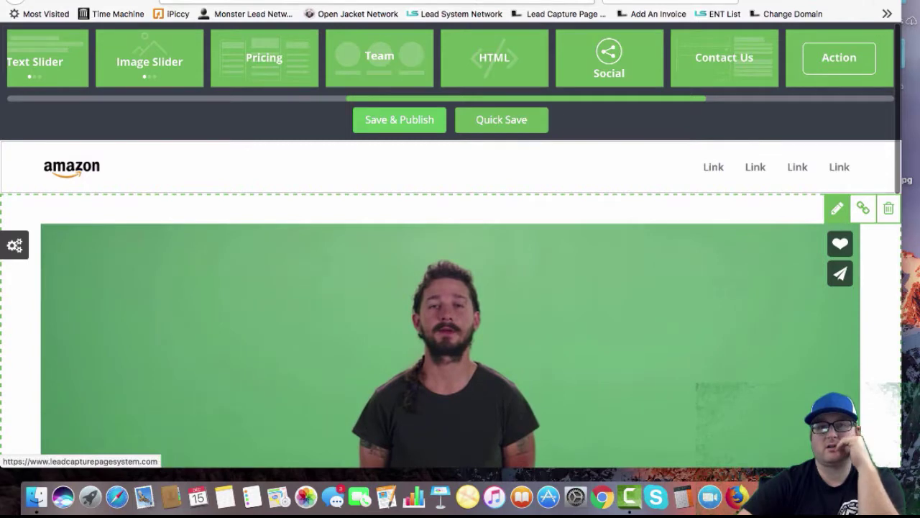
{"action": "left_click", "coordinate": [338, 10]}
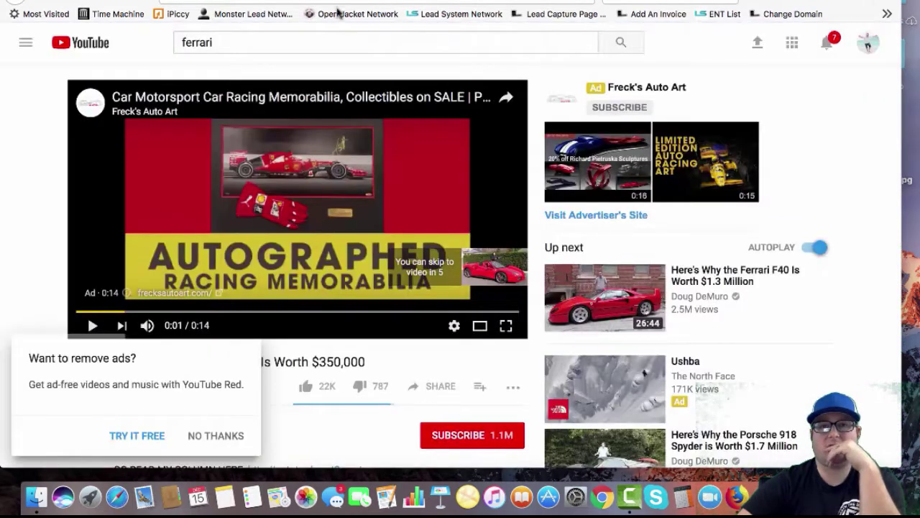
Replace the hero section's Vimeo link with the copied YouTube Ferrari video address and save
{"action": "right_click", "coordinate": [309, 1]}
{"action": "left_click", "coordinate": [329, 37]}
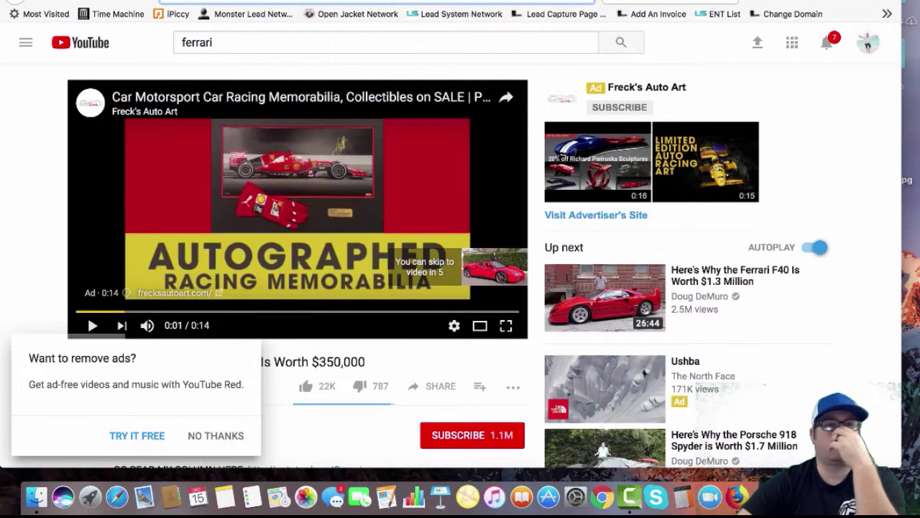
{"action": "key", "text": "ctrl+shift+Tab"}
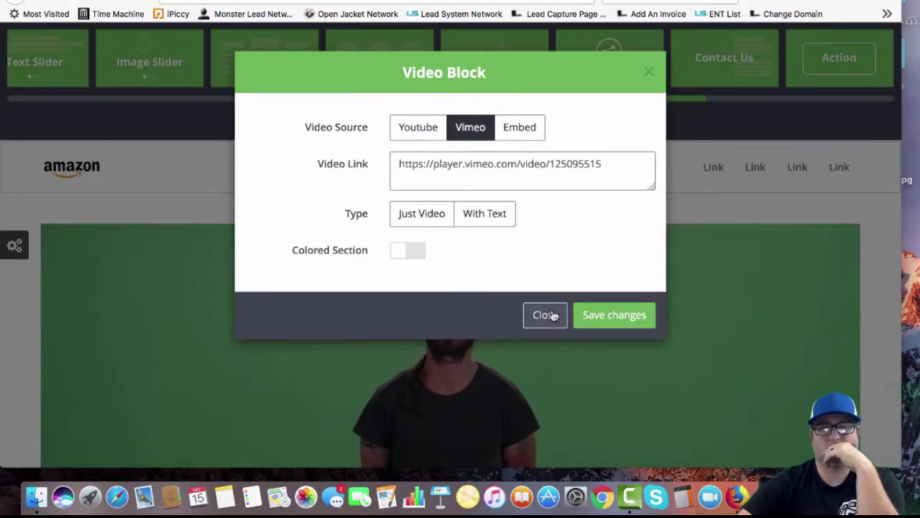
{"action": "left_click", "coordinate": [554, 315]}
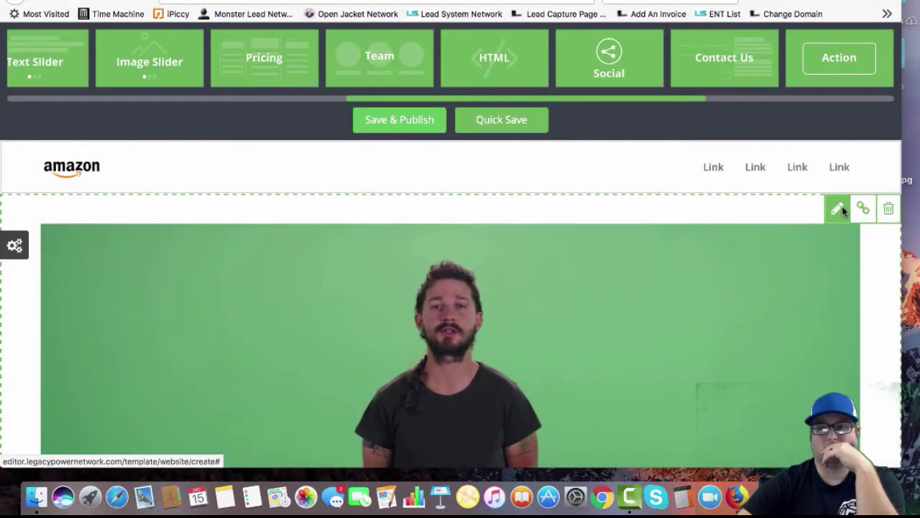
{"action": "left_click", "coordinate": [839, 208]}
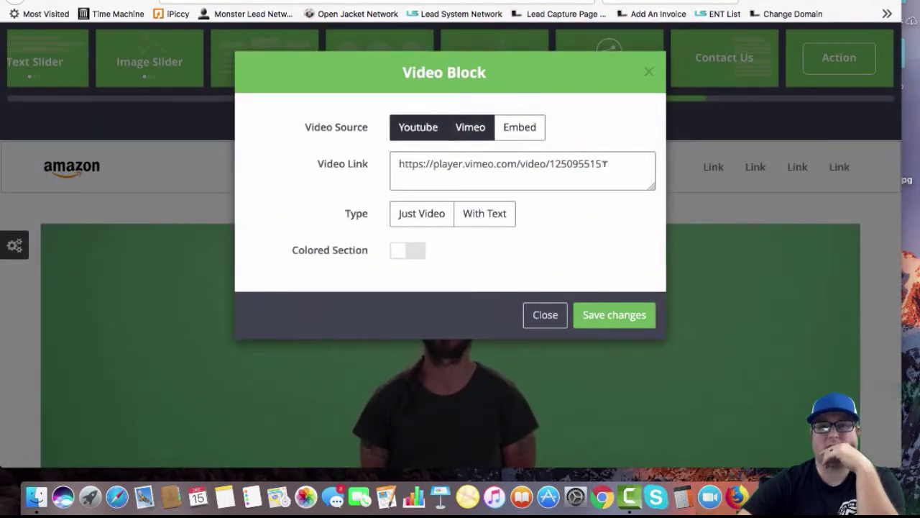
{"action": "left_click_drag", "start_coordinate": [602, 164], "coordinate": [374, 156]}
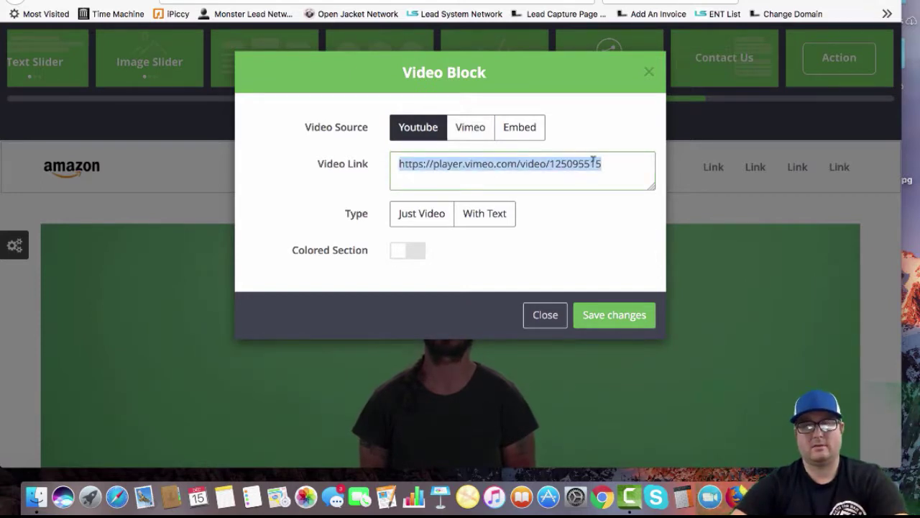
{"action": "key", "text": "super+v"}
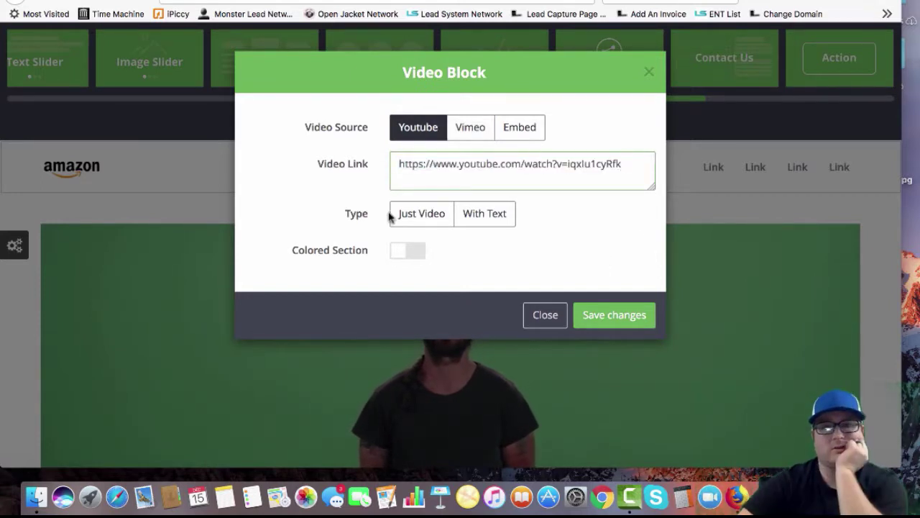
{"action": "left_click", "coordinate": [615, 317]}
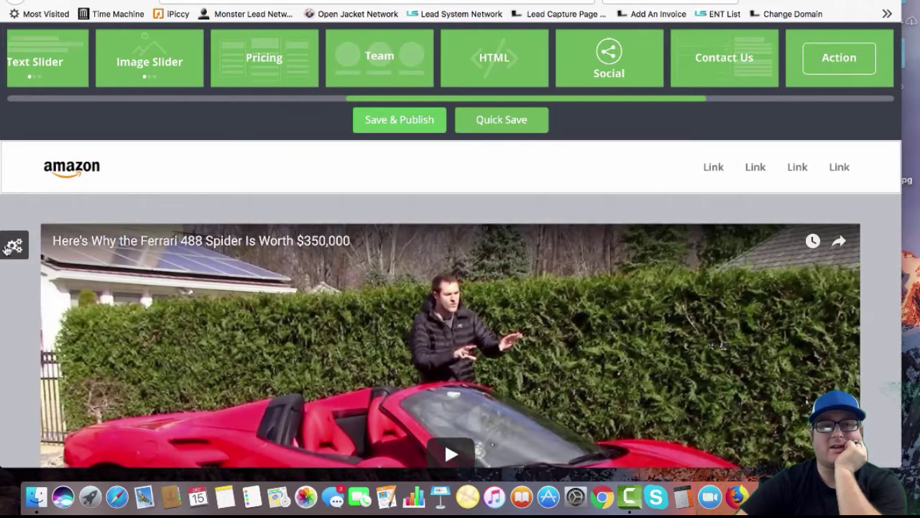
{"action": "left_click", "coordinate": [14, 245]}
Make the video section background black and the navigation header red
{"action": "left_click_drag", "start_coordinate": [125, 372], "coordinate": [205, 311]}
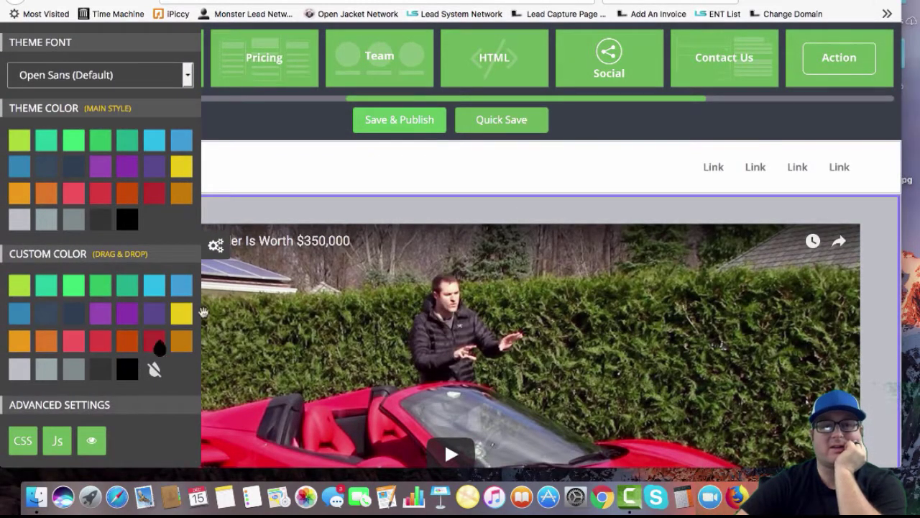
{"action": "left_click_drag", "start_coordinate": [290, 213], "coordinate": [286, 209]}
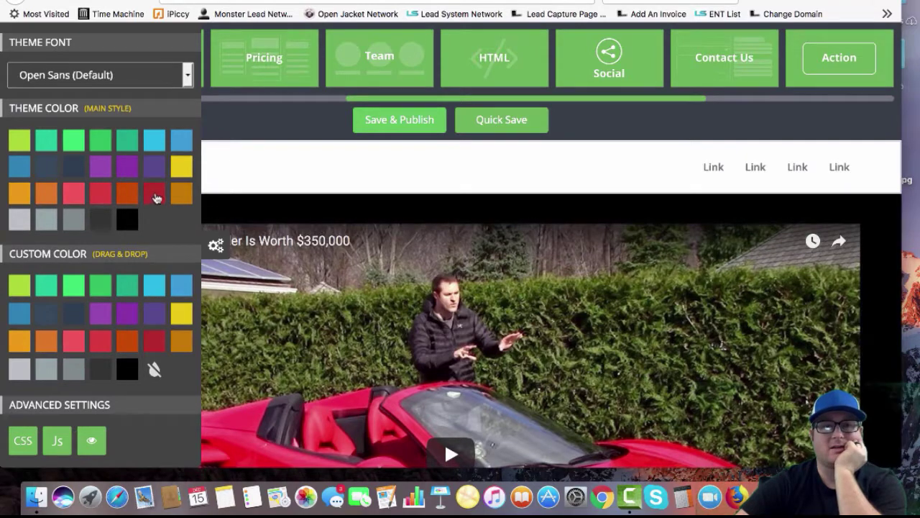
{"action": "mouse_move", "coordinate": [152, 349]}
{"action": "left_mouse_down"}
{"action": "mouse_move", "coordinate": [215, 230]}
{"action": "mouse_move", "coordinate": [267, 165]}
{"action": "mouse_move", "coordinate": [805, 167]}
{"action": "left_mouse_up"}
Reduce the number of navigation links in the Navigation settings
{"action": "left_click", "coordinate": [838, 155]}
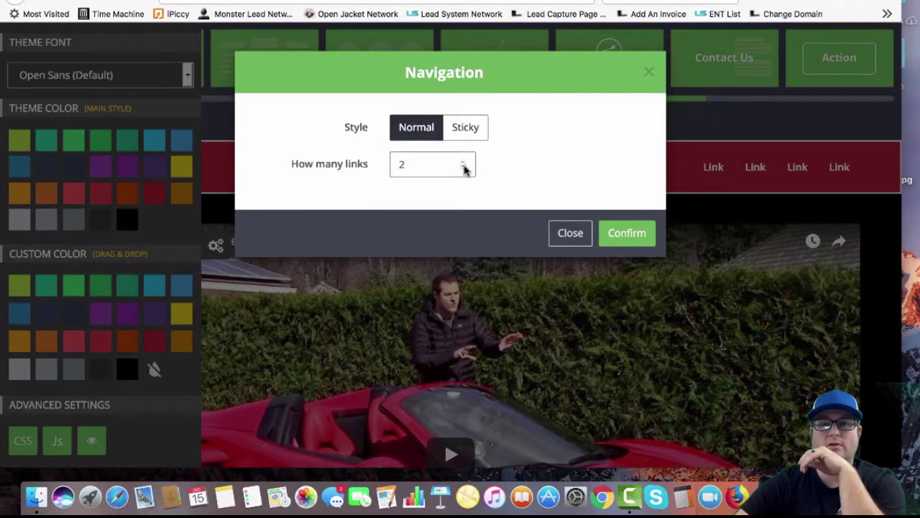
{"action": "left_click", "coordinate": [620, 234]}
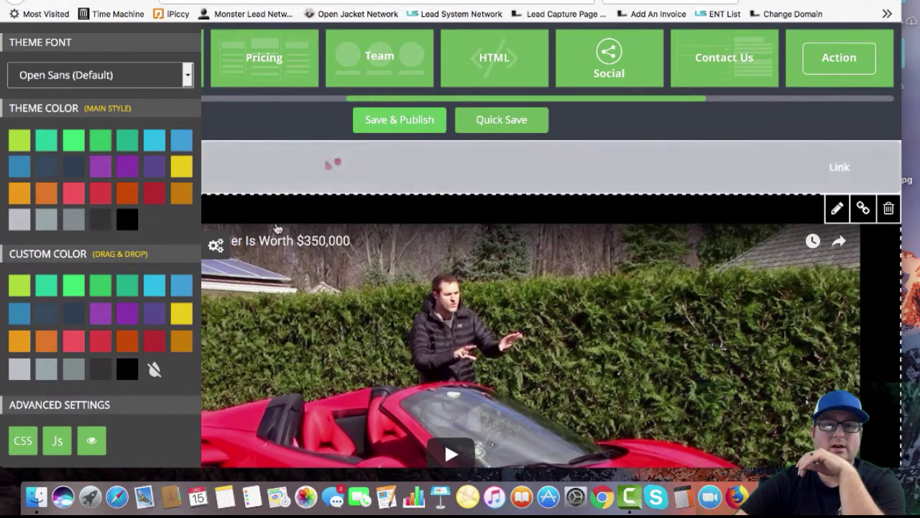
{"action": "scroll", "coordinate": [214, 250], "scroll_direction": "down", "scroll_amount": 10}
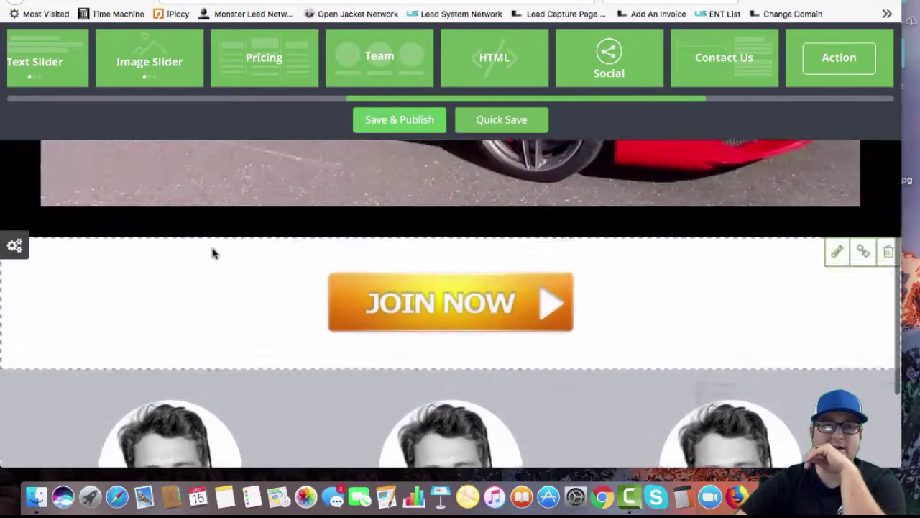
{"action": "scroll", "coordinate": [212, 252], "scroll_direction": "up", "scroll_amount": 1}
Make the Join Now section red and the team section black, and add an Image Slider block
{"action": "mouse_move", "coordinate": [6, 252]}
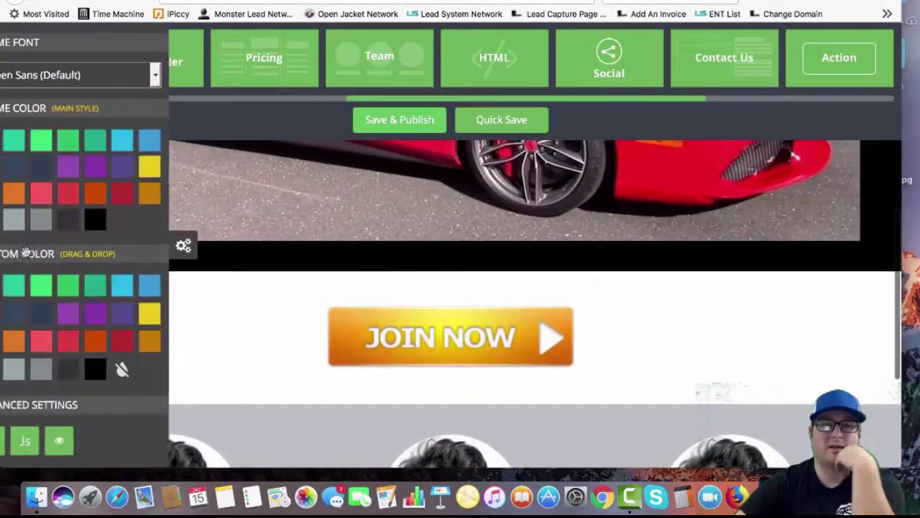
{"action": "left_click_drag", "start_coordinate": [165, 350], "coordinate": [221, 348]}
{"action": "scroll", "coordinate": [221, 273], "scroll_direction": "down", "scroll_amount": 5}
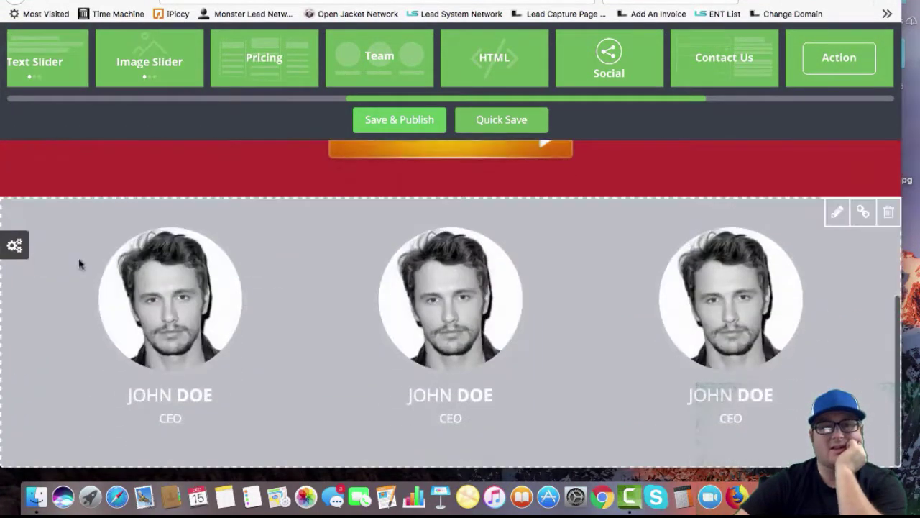
{"action": "left_click", "coordinate": [15, 246]}
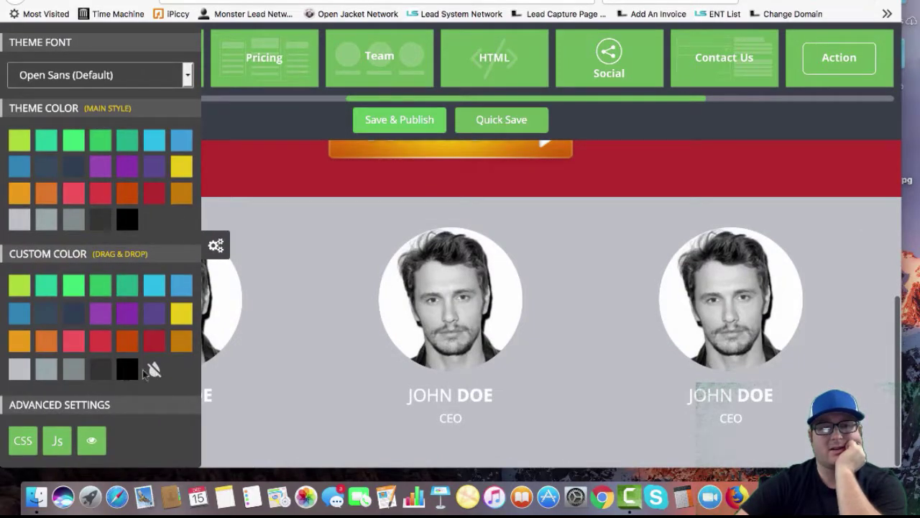
{"action": "left_click_drag", "start_coordinate": [147, 372], "coordinate": [311, 366]}
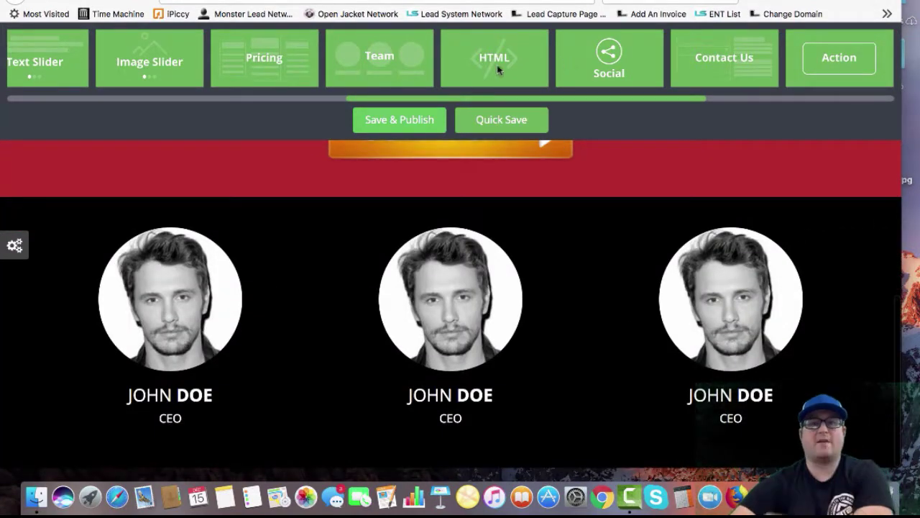
{"action": "left_click_drag", "start_coordinate": [155, 73], "coordinate": [33, 321]}
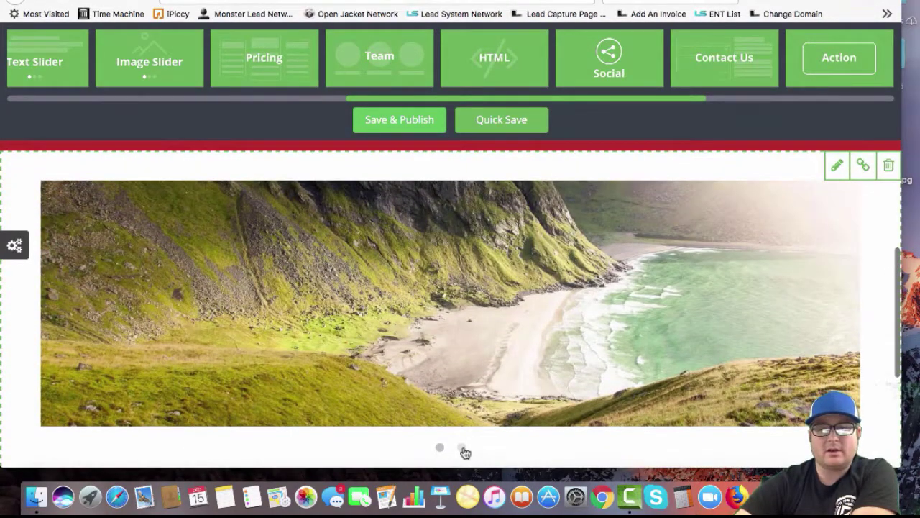
Insert the birthday-candles picture from Backgrounds as the slider's first slide image
{"action": "left_click", "coordinate": [462, 447]}
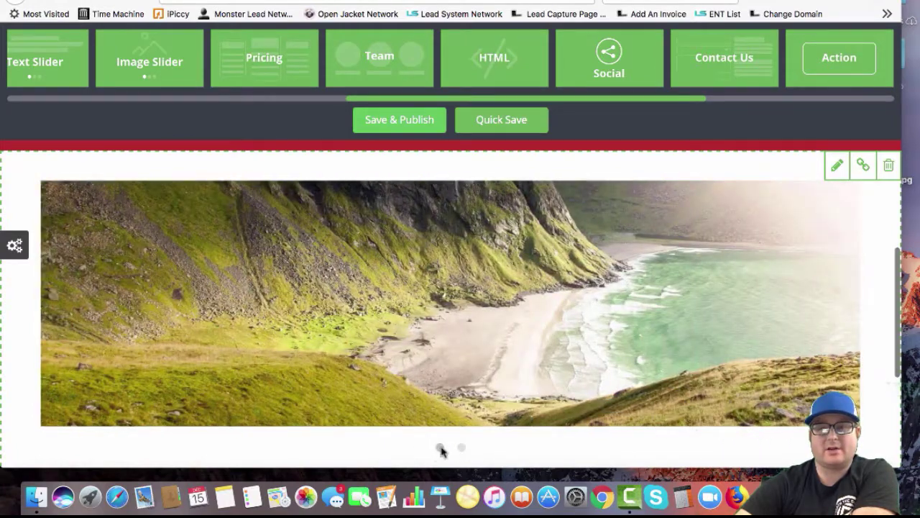
{"action": "left_click", "coordinate": [441, 449]}
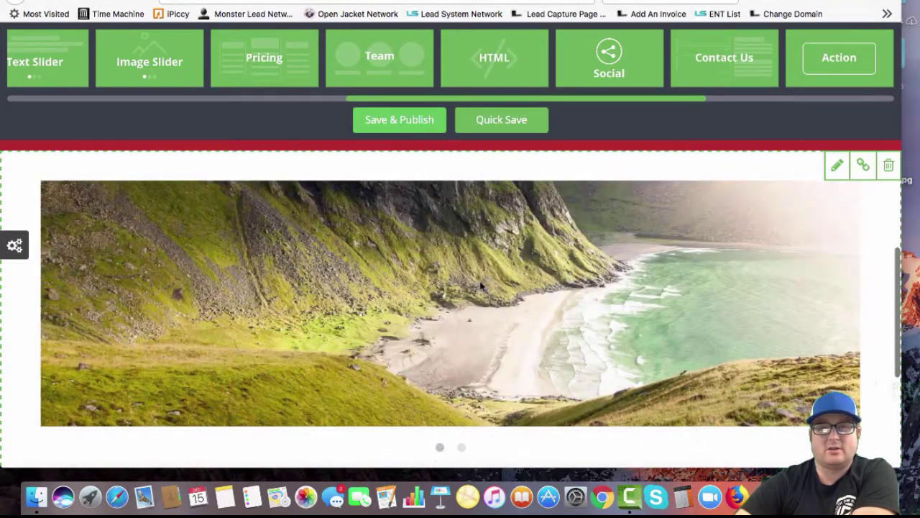
{"action": "left_click", "coordinate": [481, 286]}
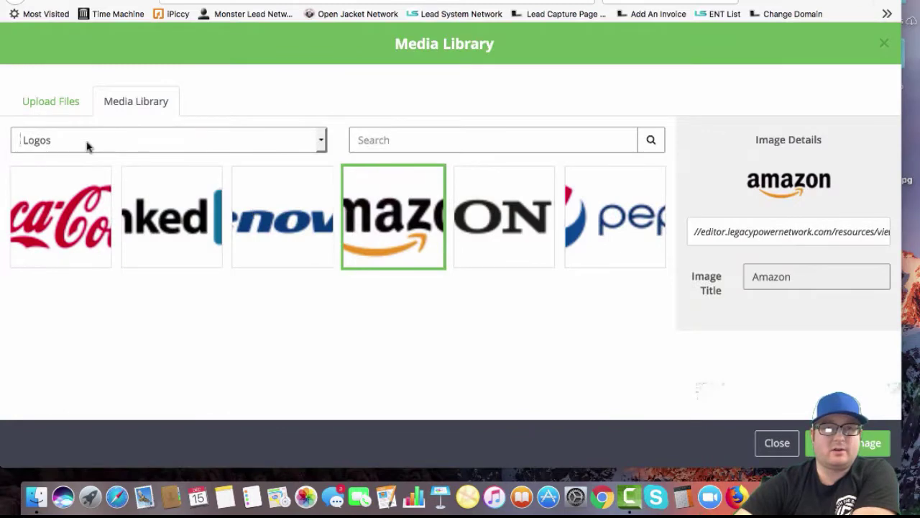
{"action": "left_click", "coordinate": [87, 146]}
{"action": "left_click", "coordinate": [54, 102]}
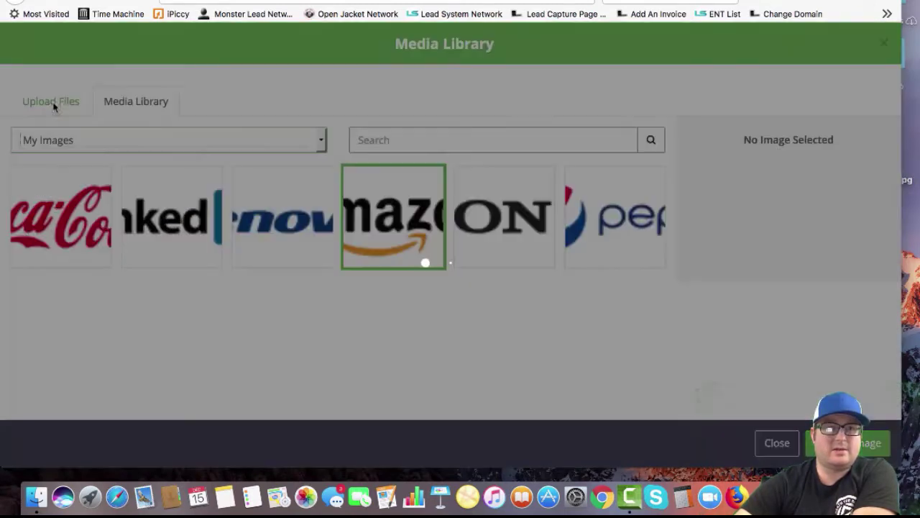
{"action": "left_click", "coordinate": [74, 139]}
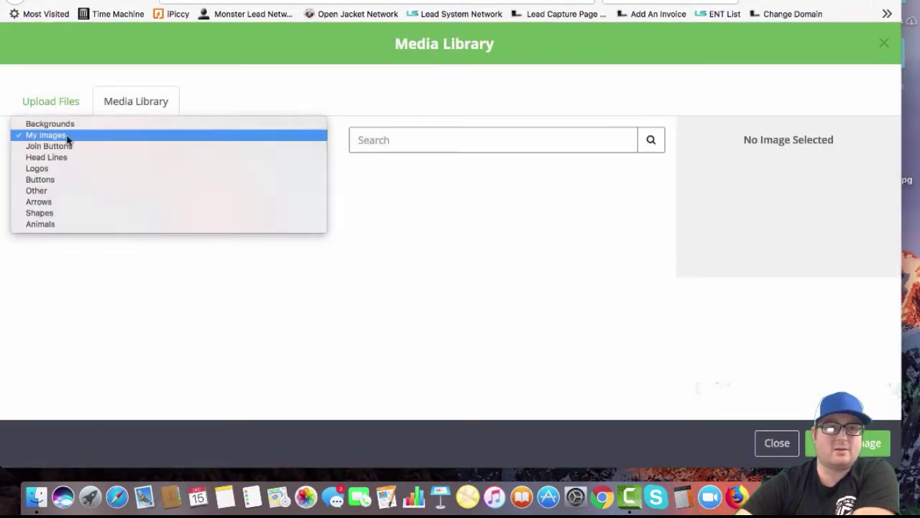
{"action": "left_click", "coordinate": [59, 127]}
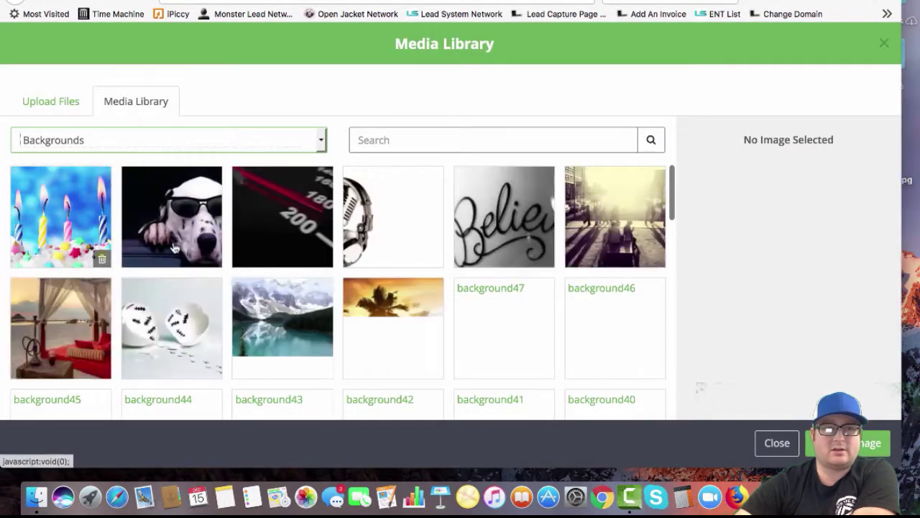
{"action": "left_click", "coordinate": [70, 243]}
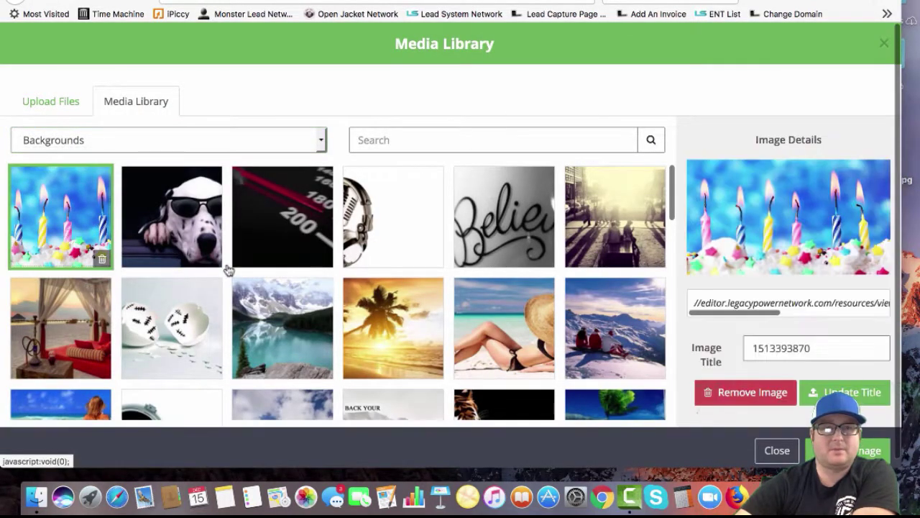
{"action": "double_click", "coordinate": [71, 243]}
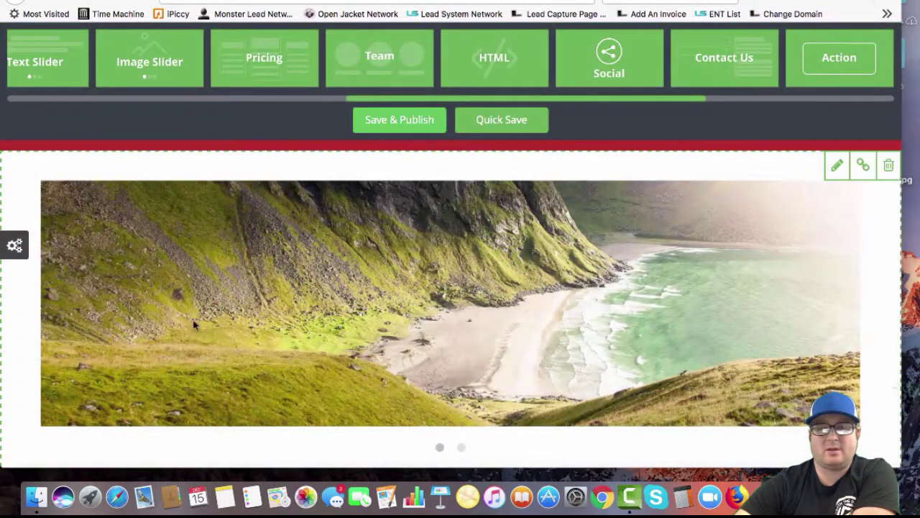
For the slider's second slide, browse the Shapes, My Images and Backgrounds image categories
{"action": "scroll", "coordinate": [252, 324], "scroll_direction": "down", "scroll_amount": 5}
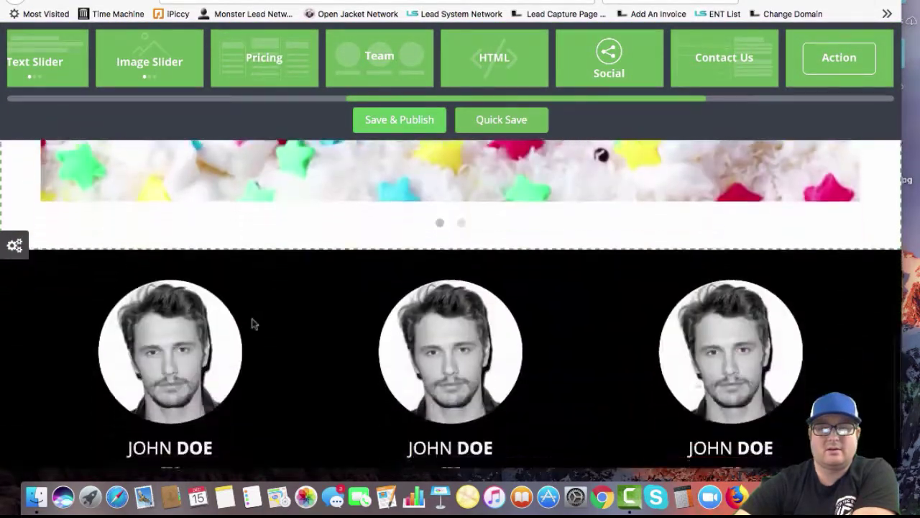
{"action": "scroll", "coordinate": [252, 324], "scroll_direction": "up", "scroll_amount": 5}
{"action": "scroll", "coordinate": [252, 324], "scroll_direction": "down", "scroll_amount": 3}
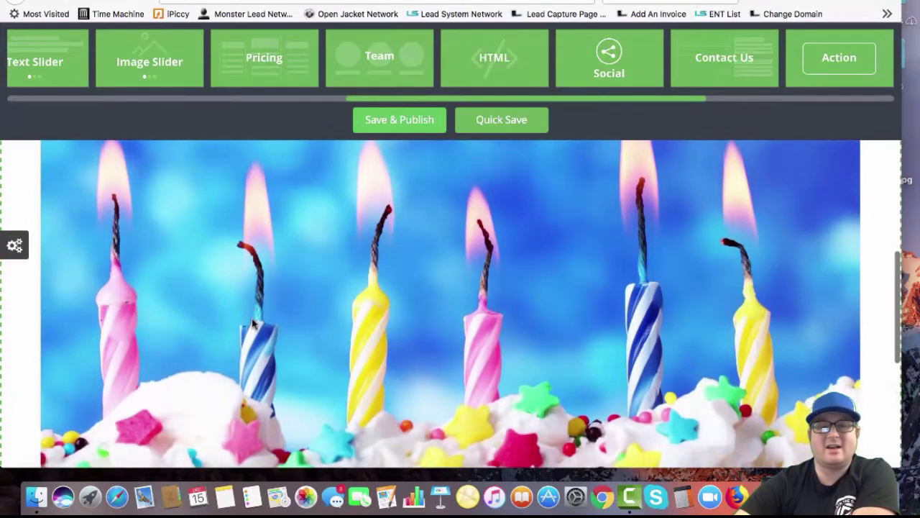
{"action": "scroll", "coordinate": [252, 324], "scroll_direction": "down", "scroll_amount": 3}
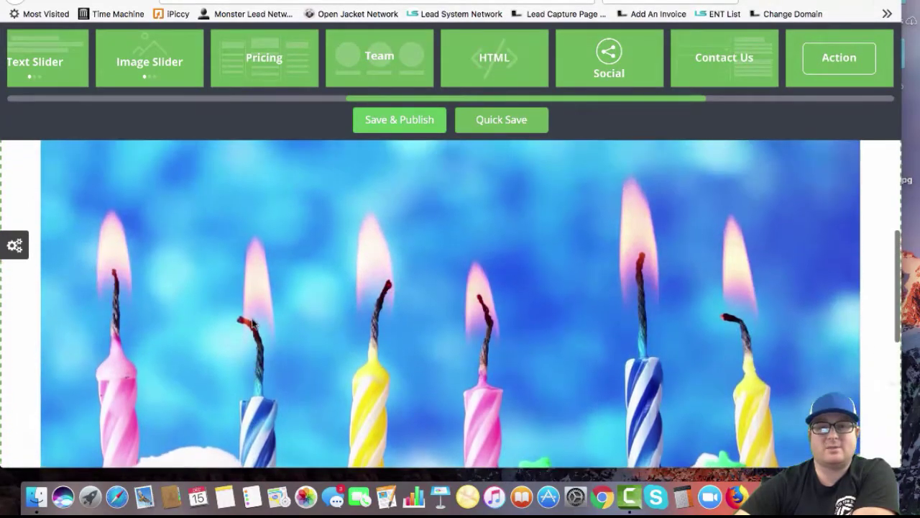
{"action": "scroll", "coordinate": [252, 324], "scroll_direction": "up", "scroll_amount": 5}
{"action": "scroll", "coordinate": [252, 319], "scroll_direction": "down", "scroll_amount": 2}
{"action": "scroll", "coordinate": [252, 323], "scroll_direction": "down", "scroll_amount": 5}
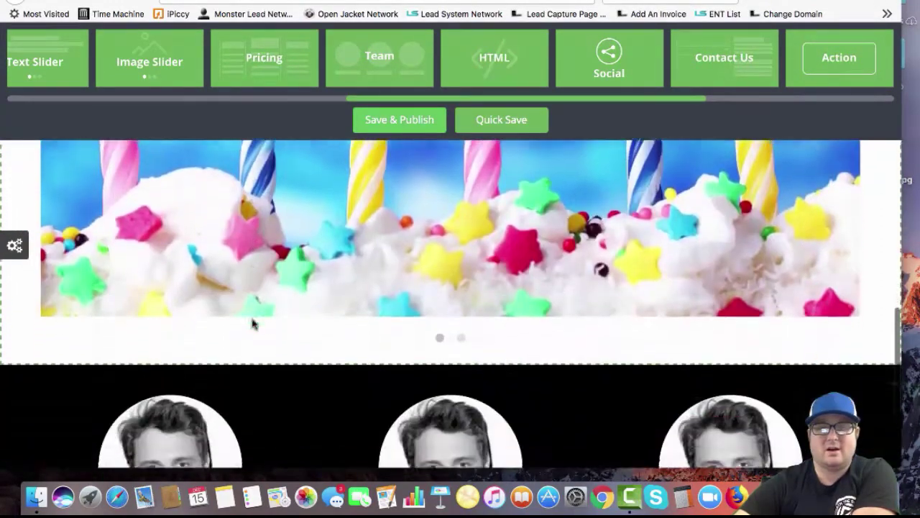
{"action": "left_click", "coordinate": [463, 324]}
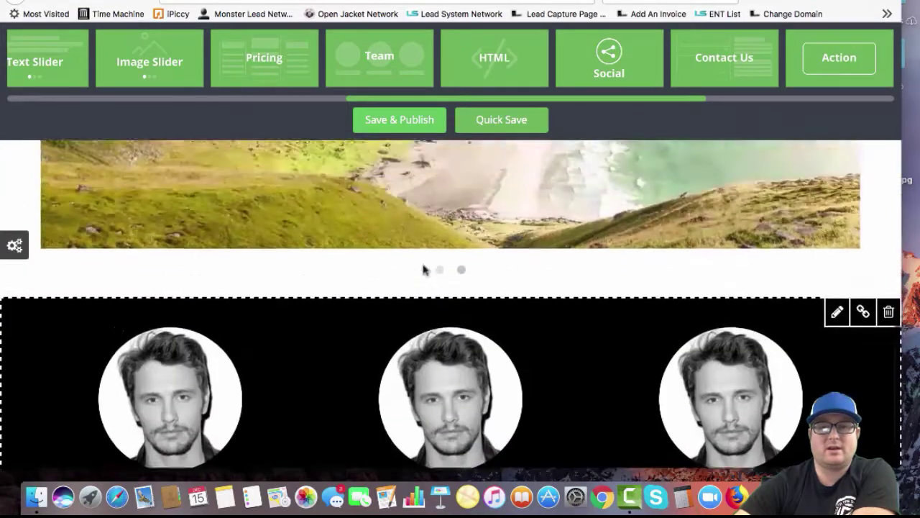
{"action": "scroll", "coordinate": [432, 288], "scroll_direction": "up", "scroll_amount": 4}
{"action": "left_click", "coordinate": [472, 319]}
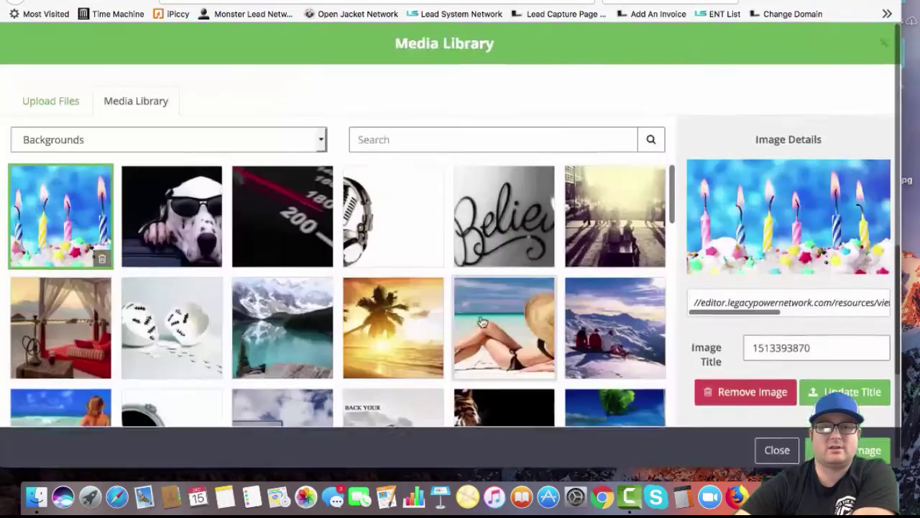
{"action": "left_click", "coordinate": [98, 140]}
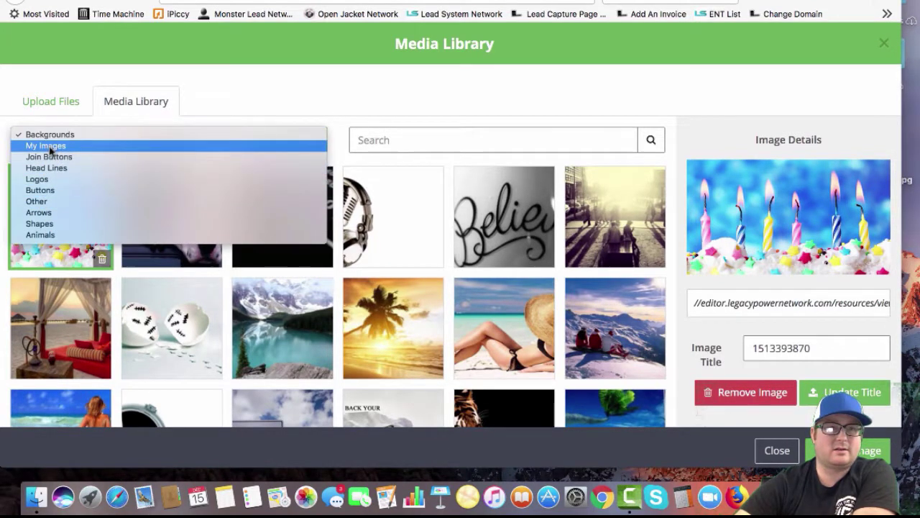
{"action": "left_click", "coordinate": [45, 225]}
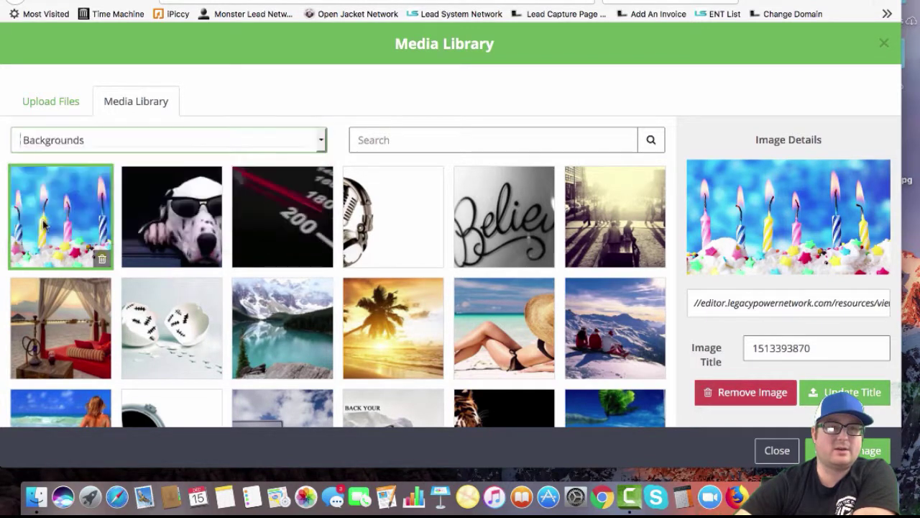
{"action": "left_click", "coordinate": [100, 137]}
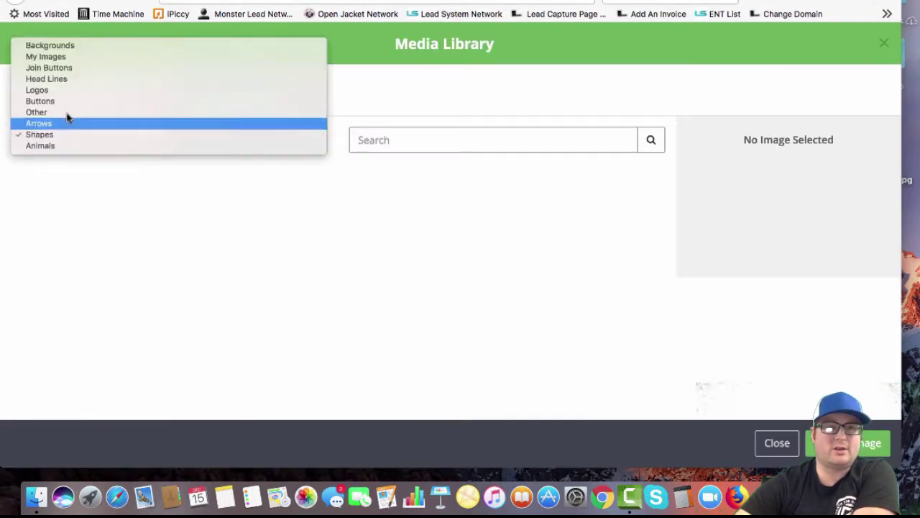
{"action": "left_click", "coordinate": [46, 57]}
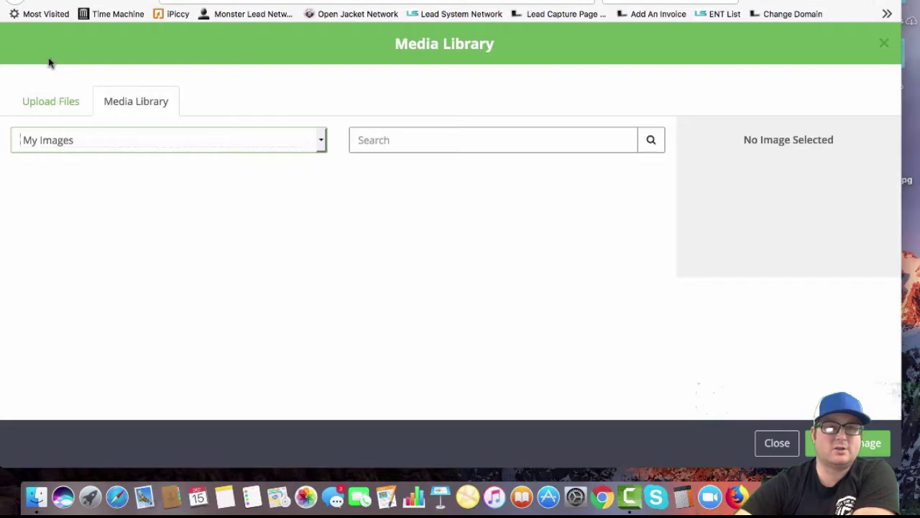
{"action": "left_click", "coordinate": [68, 143]}
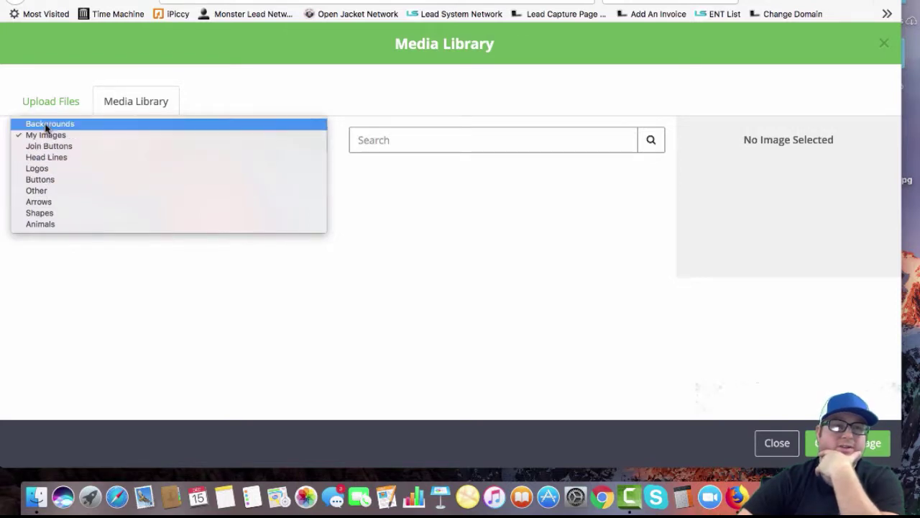
{"action": "left_click", "coordinate": [45, 124]}
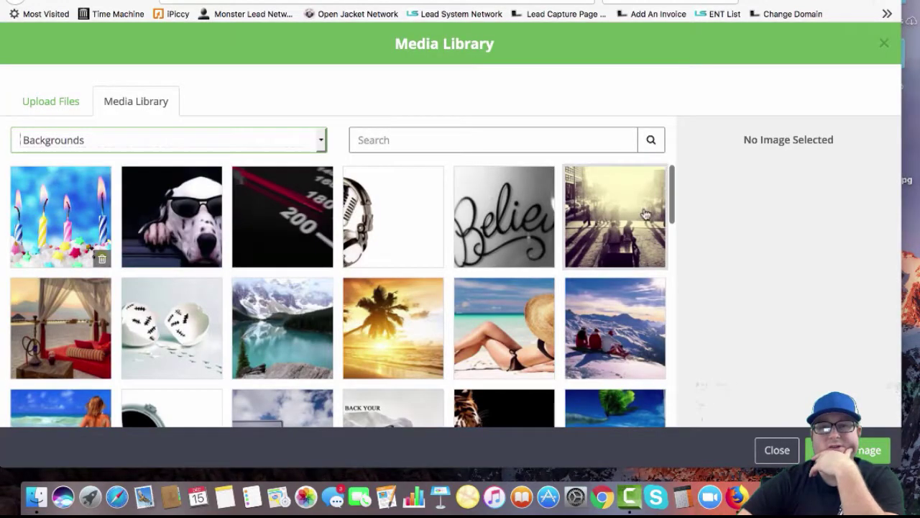
{"action": "left_click", "coordinate": [777, 451]}
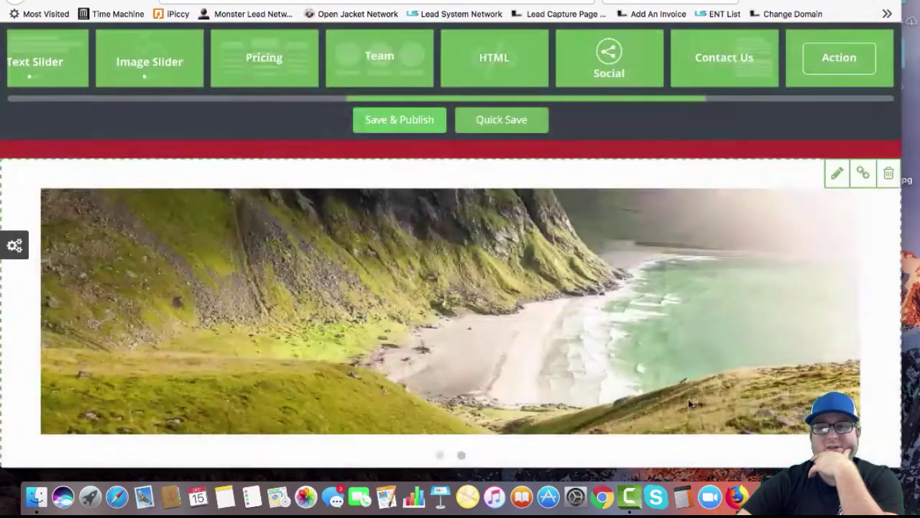
{"action": "scroll", "coordinate": [449, 356], "scroll_direction": "down", "scroll_amount": 2}
{"action": "left_click", "coordinate": [442, 366]}
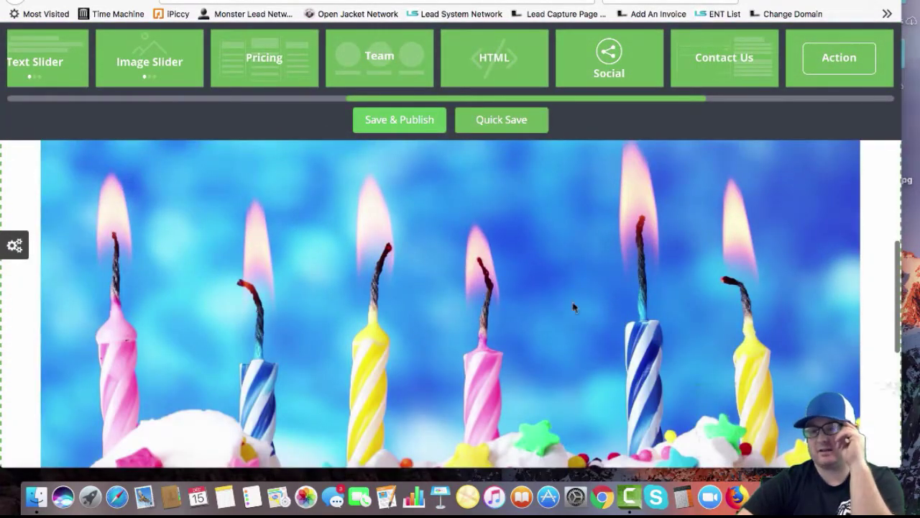
{"action": "scroll", "coordinate": [424, 277], "scroll_direction": "down", "scroll_amount": 5}
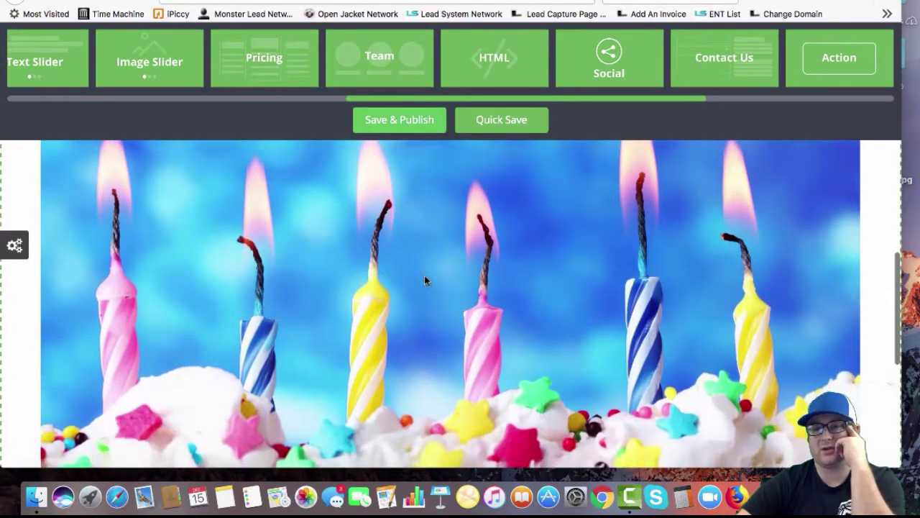
{"action": "scroll", "coordinate": [424, 281], "scroll_direction": "up", "scroll_amount": 2}
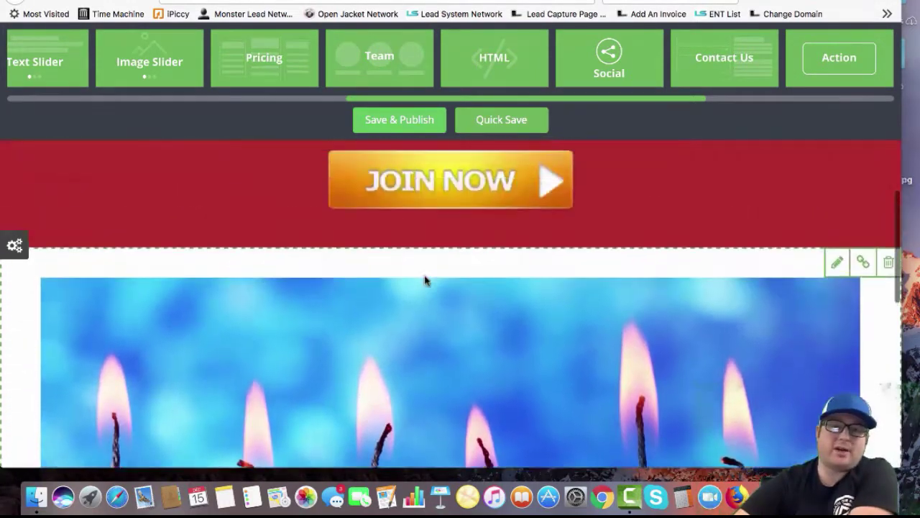
{"action": "scroll", "coordinate": [425, 281], "scroll_direction": "down", "scroll_amount": 2}
{"action": "scroll", "coordinate": [424, 280], "scroll_direction": "down", "scroll_amount": 5}
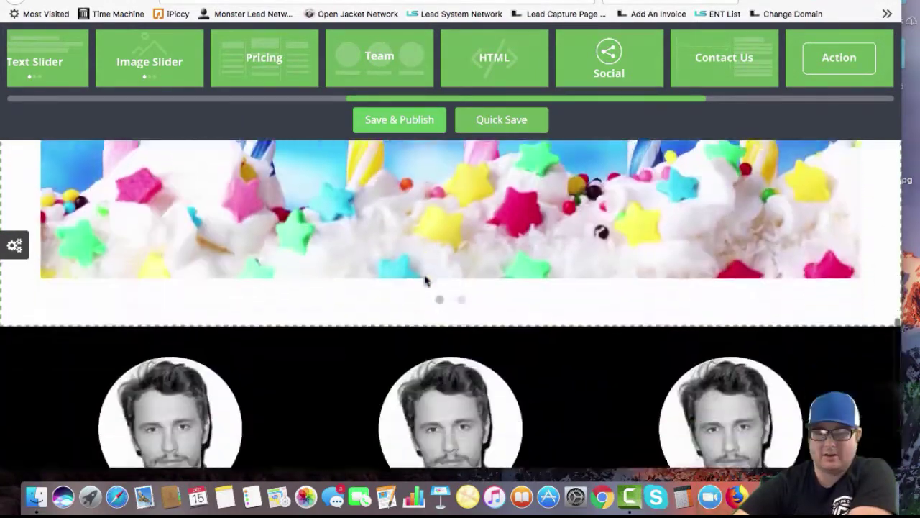
{"action": "scroll", "coordinate": [424, 280], "scroll_direction": "up", "scroll_amount": 1}
{"action": "scroll", "coordinate": [425, 280], "scroll_direction": "down", "scroll_amount": 3}
{"action": "scroll", "coordinate": [424, 280], "scroll_direction": "up", "scroll_amount": 10}
{"action": "scroll", "coordinate": [424, 281], "scroll_direction": "down", "scroll_amount": 7}
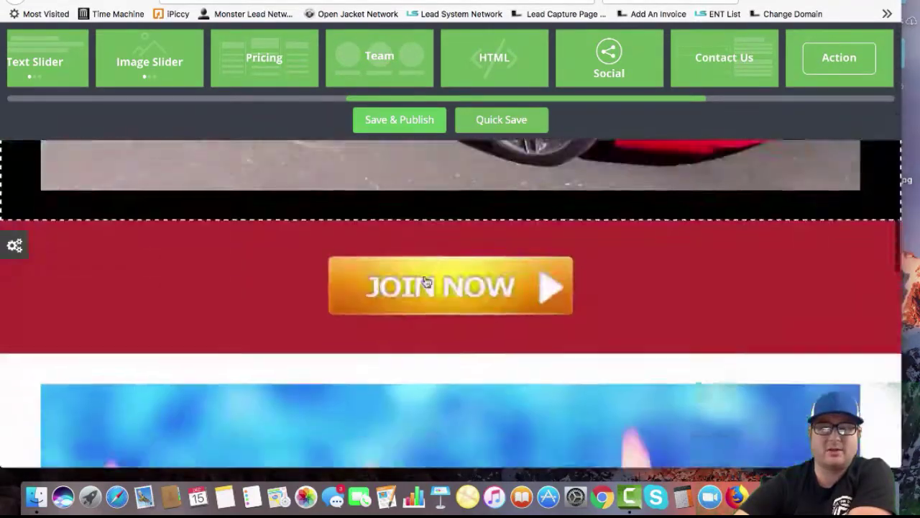
{"action": "scroll", "coordinate": [432, 288], "scroll_direction": "down", "scroll_amount": 3}
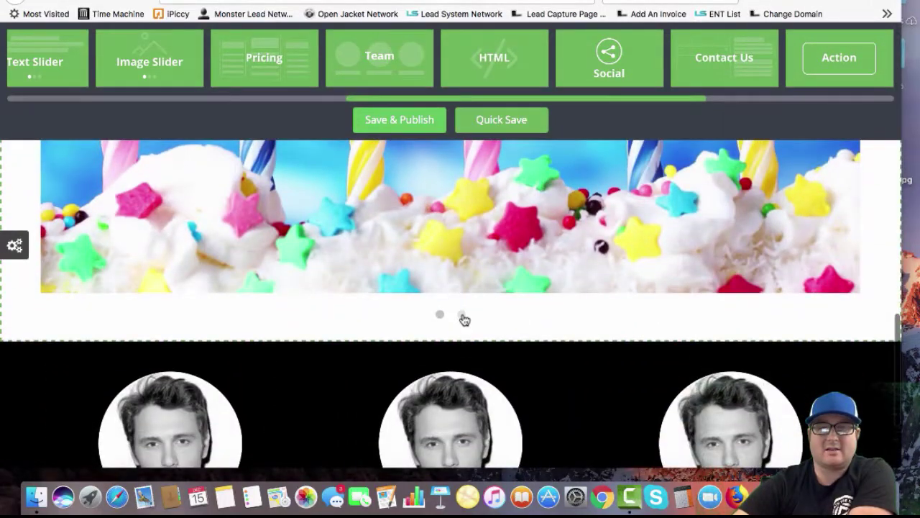
{"action": "left_click", "coordinate": [463, 317]}
{"action": "scroll", "coordinate": [474, 317], "scroll_direction": "down", "scroll_amount": 4}
{"action": "scroll", "coordinate": [489, 63], "scroll_direction": "right", "scroll_amount": 2}
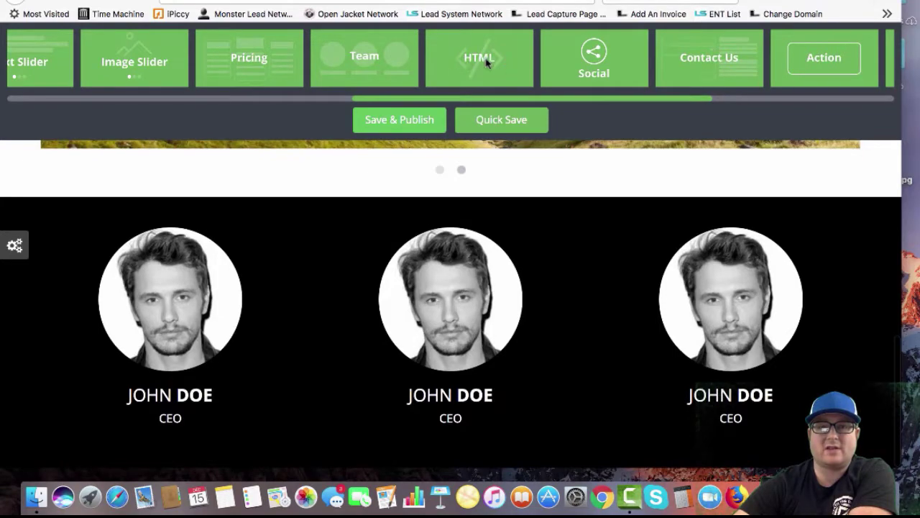
{"action": "scroll", "coordinate": [520, 213], "scroll_direction": "up", "scroll_amount": 6}
{"action": "scroll", "coordinate": [496, 144], "scroll_direction": "down", "scroll_amount": 2}
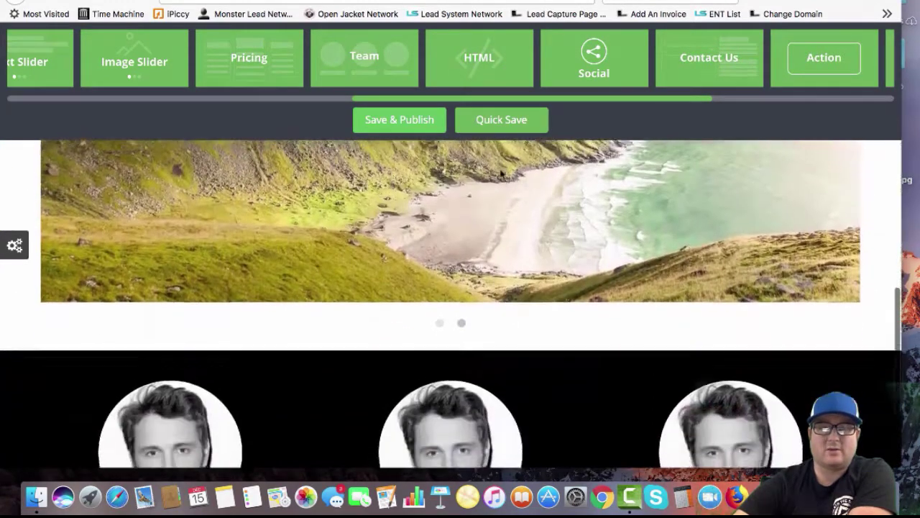
Place an HTML block below the image slider and view its placeholder code without changing it
{"action": "left_click_drag", "start_coordinate": [475, 50], "coordinate": [65, 190]}
{"action": "scroll", "coordinate": [65, 190], "scroll_direction": "down", "scroll_amount": 3}
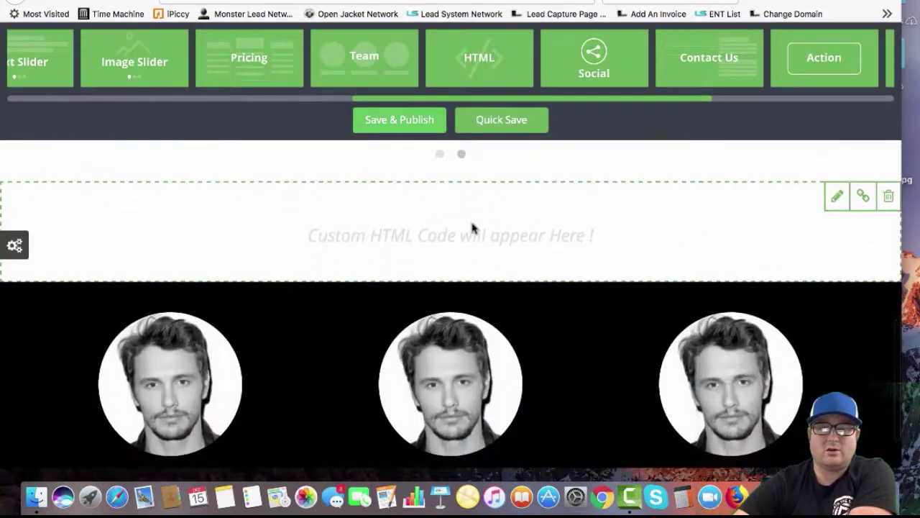
{"action": "left_click", "coordinate": [837, 195]}
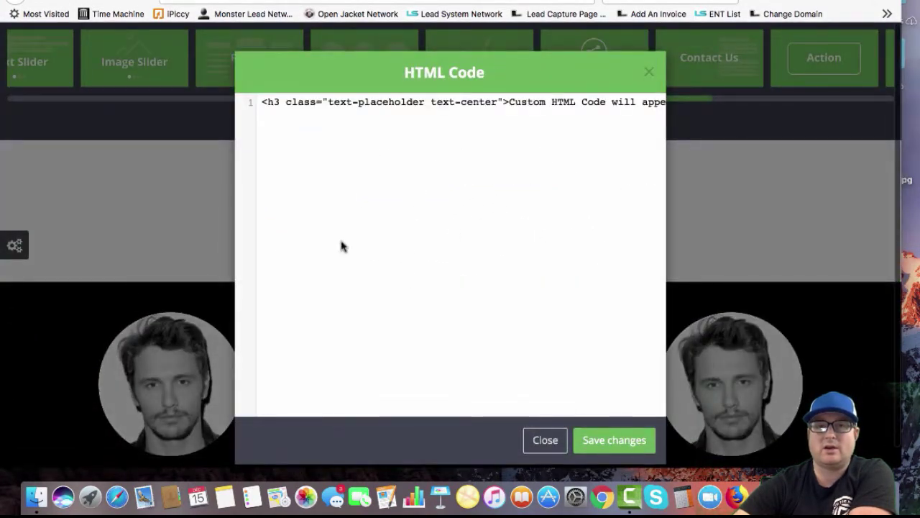
{"action": "left_click", "coordinate": [648, 73]}
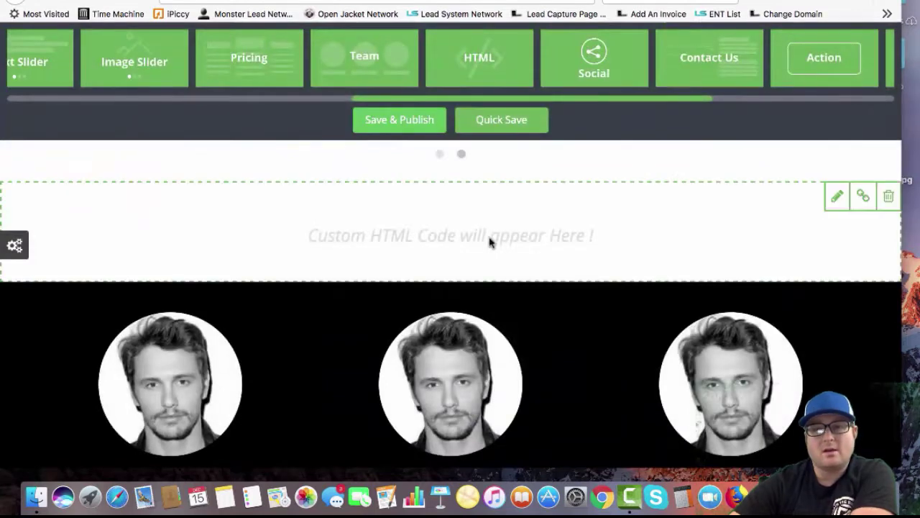
{"action": "scroll", "coordinate": [489, 240], "scroll_direction": "down", "scroll_amount": 2}
{"action": "scroll", "coordinate": [253, 68], "scroll_direction": "left", "scroll_amount": 3}
{"action": "scroll", "coordinate": [545, 83], "scroll_direction": "left", "scroll_amount": 3}
{"action": "scroll", "coordinate": [546, 84], "scroll_direction": "right", "scroll_amount": 1}
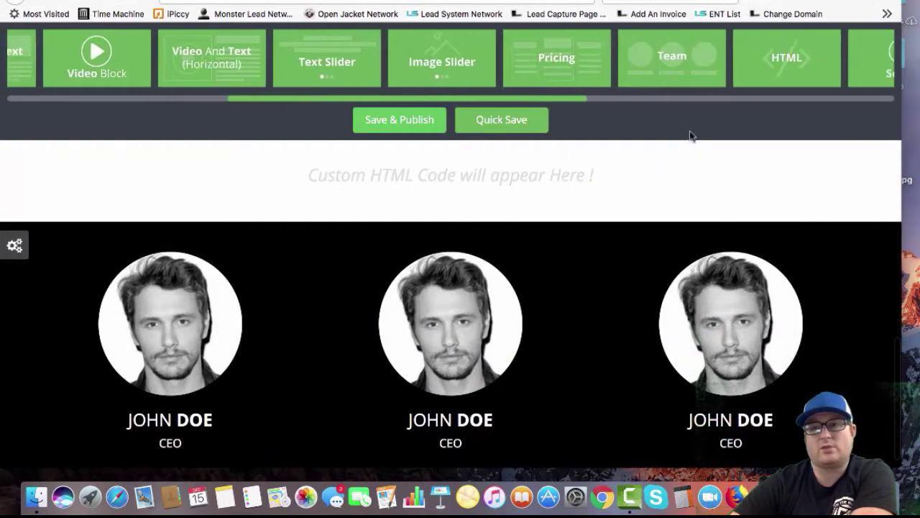
Place the pricing table and append 000 to the fourth package price so it reads $10000
{"action": "scroll", "coordinate": [575, 152], "scroll_direction": "up", "scroll_amount": 5}
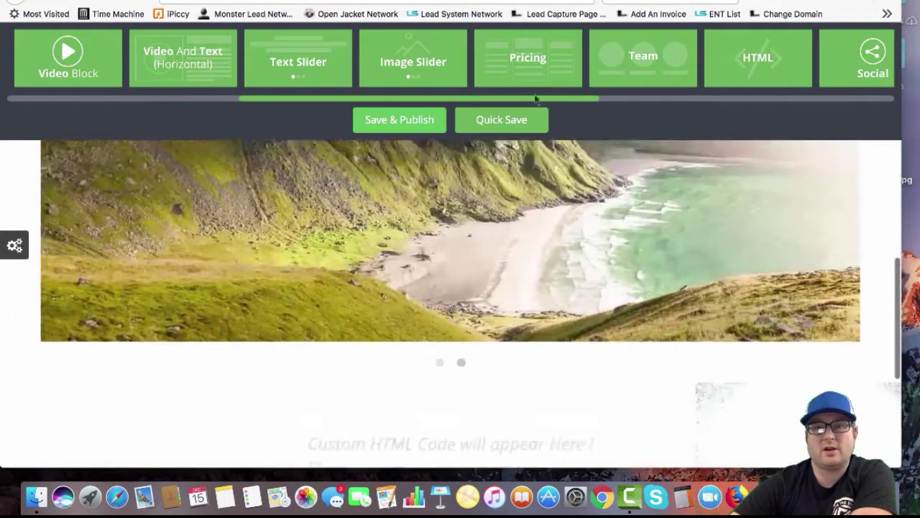
{"action": "scroll", "coordinate": [601, 194], "scroll_direction": "up", "scroll_amount": 2}
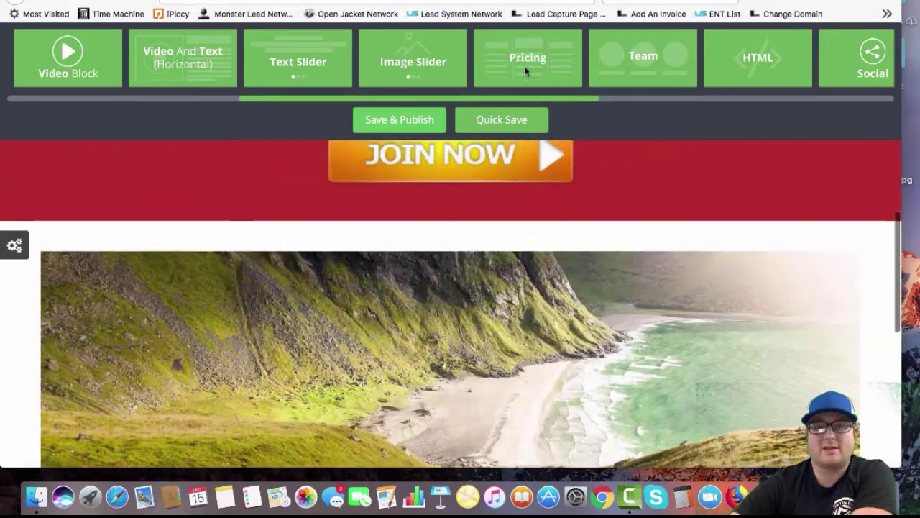
{"action": "left_click_drag", "start_coordinate": [525, 67], "coordinate": [40, 164]}
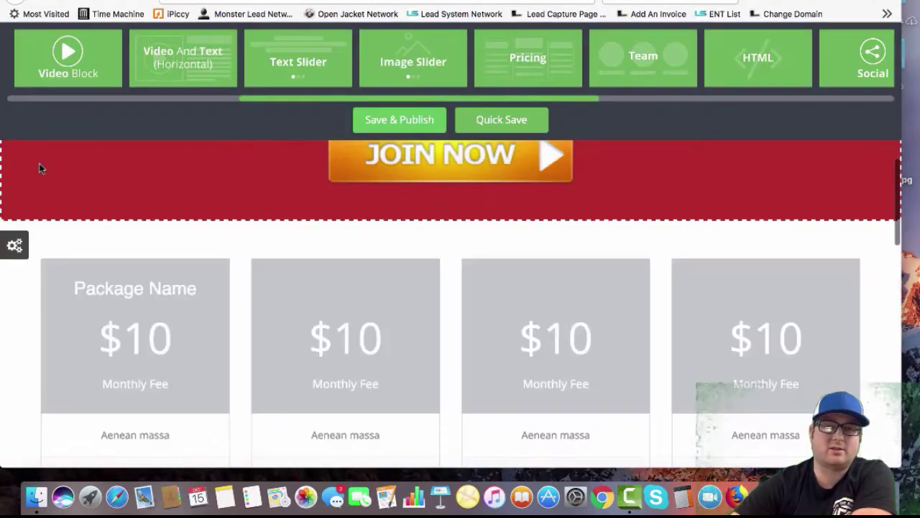
{"action": "scroll", "coordinate": [40, 164], "scroll_direction": "down", "scroll_amount": 3}
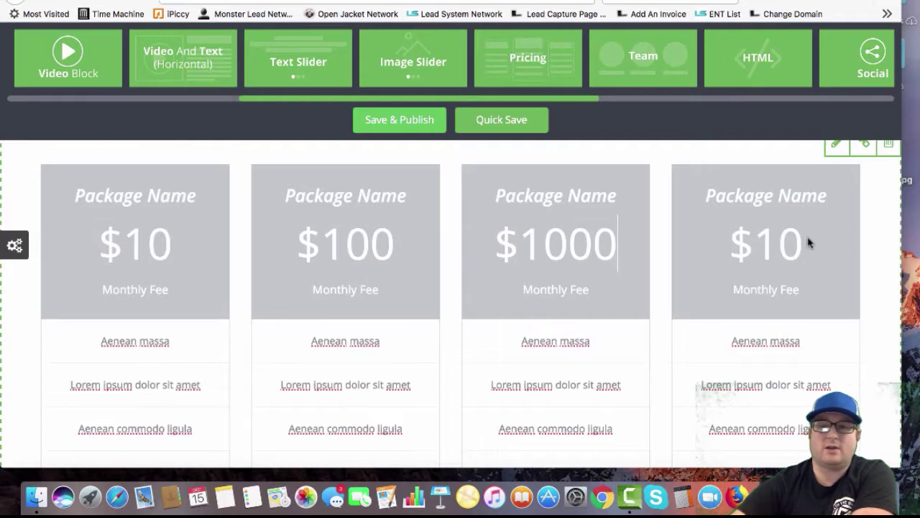
{"action": "type", "text": "000"}
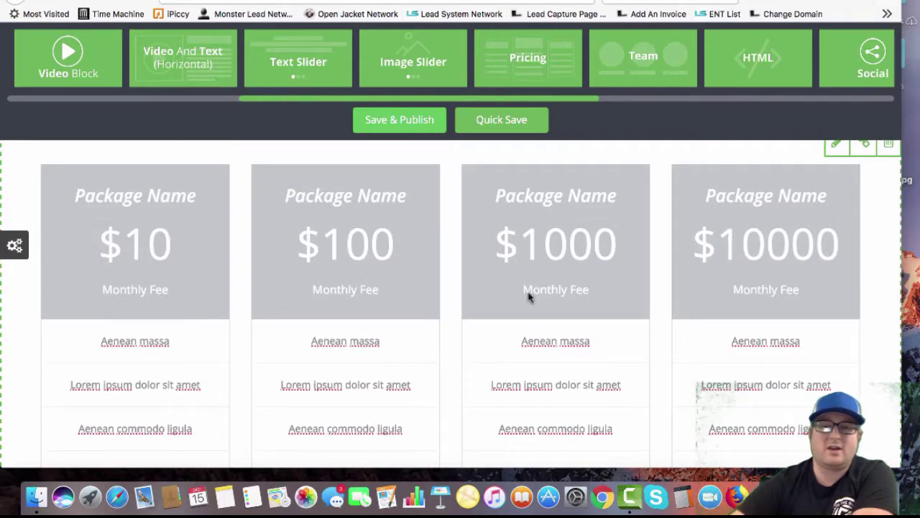
{"action": "scroll", "coordinate": [191, 365], "scroll_direction": "down", "scroll_amount": 10}
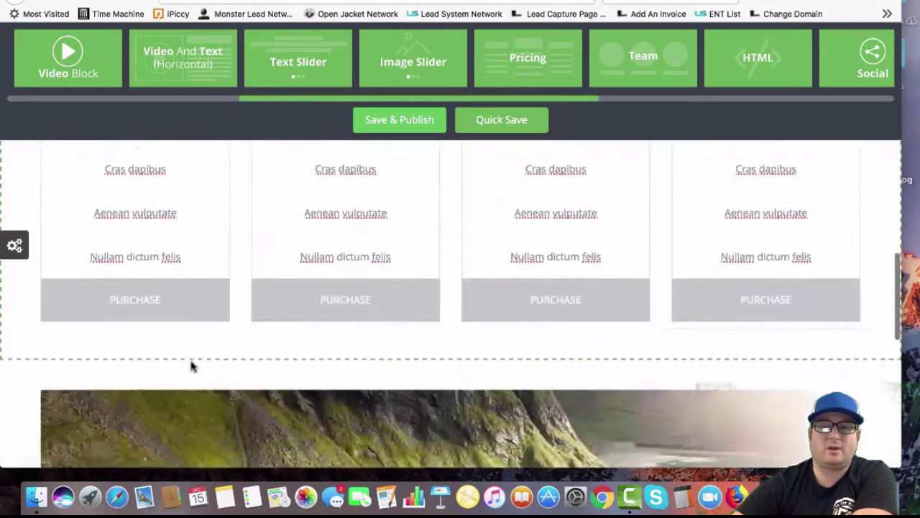
{"action": "scroll", "coordinate": [168, 242], "scroll_direction": "up", "scroll_amount": 3}
{"action": "scroll", "coordinate": [168, 242], "scroll_direction": "up", "scroll_amount": 5}
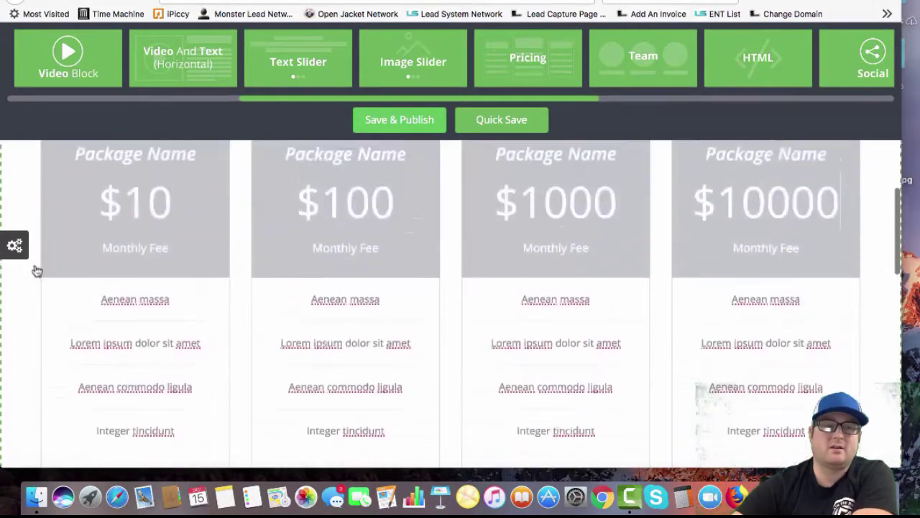
Colour the $100, $1000 and $10000 package headers light blue, purple and dark purple
{"action": "left_click", "coordinate": [19, 245]}
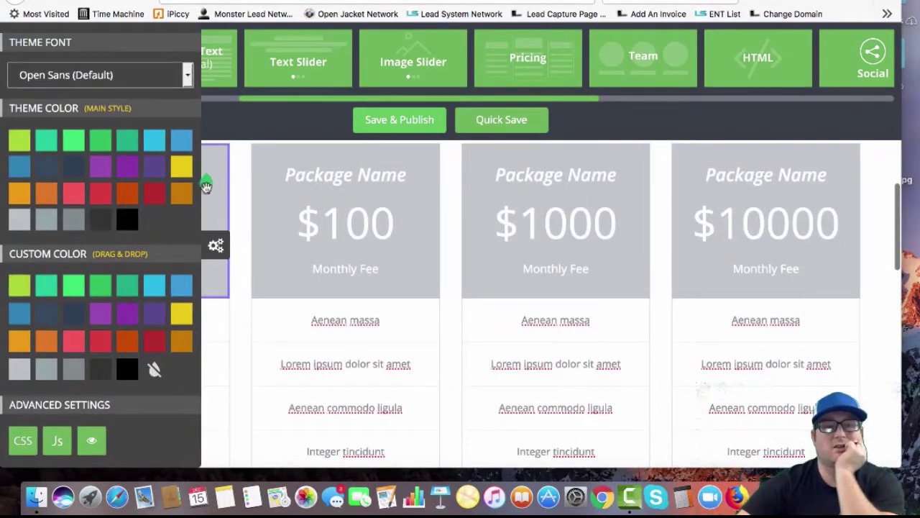
{"action": "left_click_drag", "start_coordinate": [163, 279], "coordinate": [261, 217]}
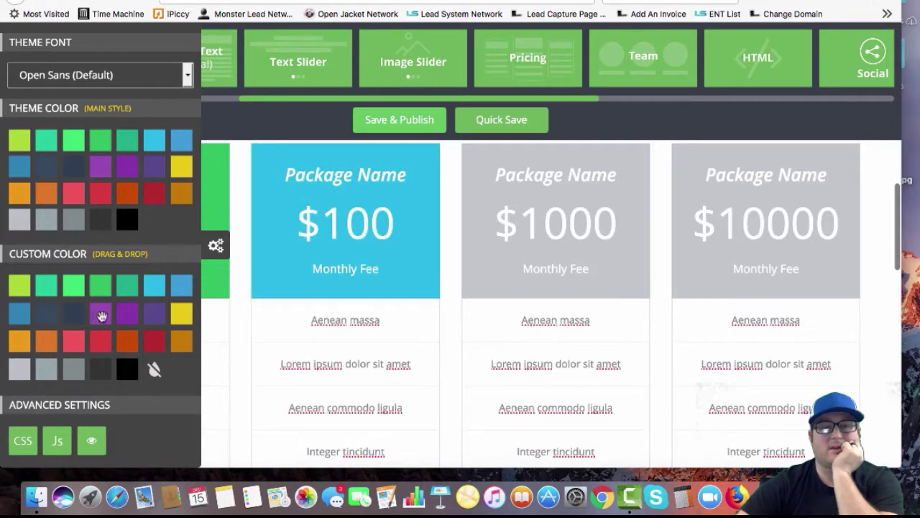
{"action": "left_click_drag", "start_coordinate": [101, 317], "coordinate": [487, 193]}
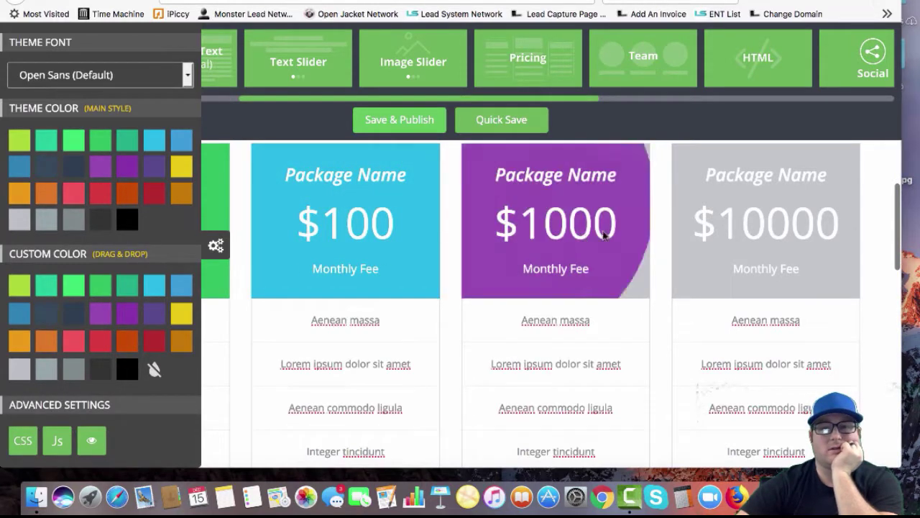
{"action": "left_click_drag", "start_coordinate": [686, 198], "coordinate": [711, 185]}
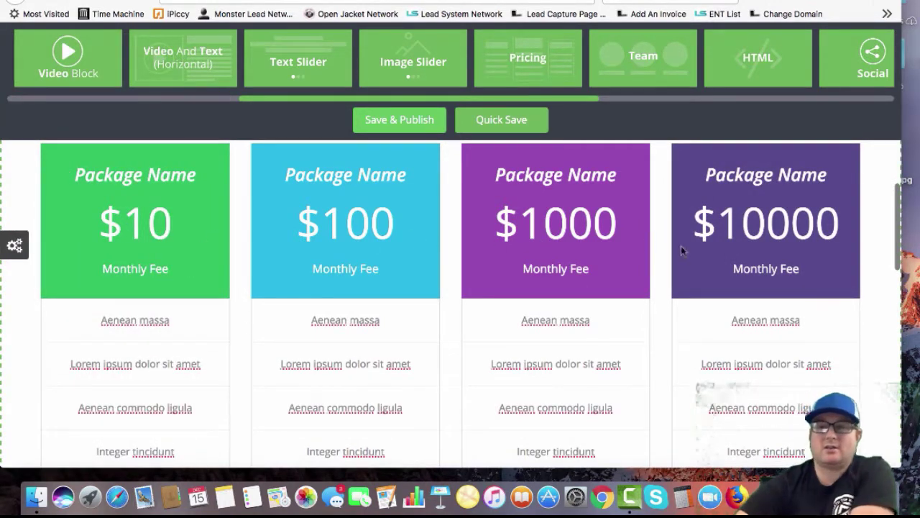
{"action": "scroll", "coordinate": [497, 294], "scroll_direction": "down", "scroll_amount": 10}
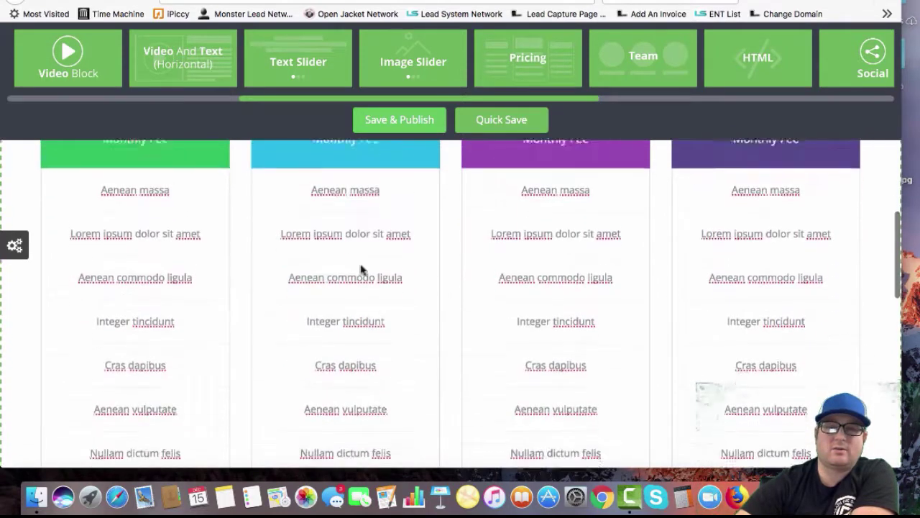
Colour the four PURCHASE buttons green, light blue, purple and dark purple respectively
{"action": "scroll", "coordinate": [166, 320], "scroll_direction": "up", "scroll_amount": 2}
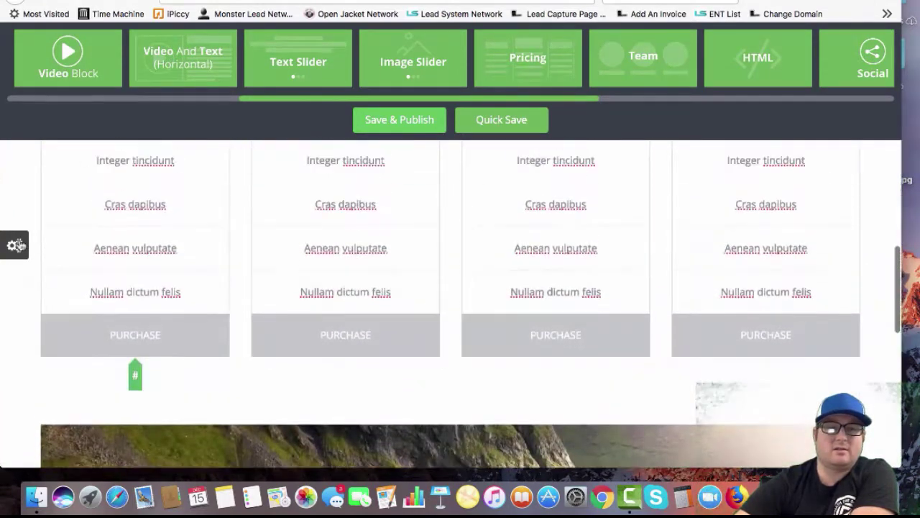
{"action": "left_click", "coordinate": [14, 245]}
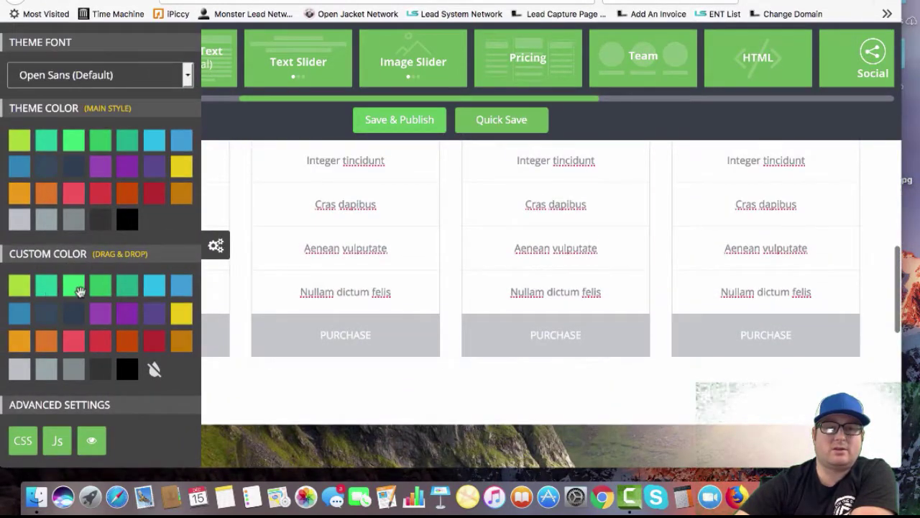
{"action": "left_click_drag", "start_coordinate": [74, 288], "coordinate": [219, 335]}
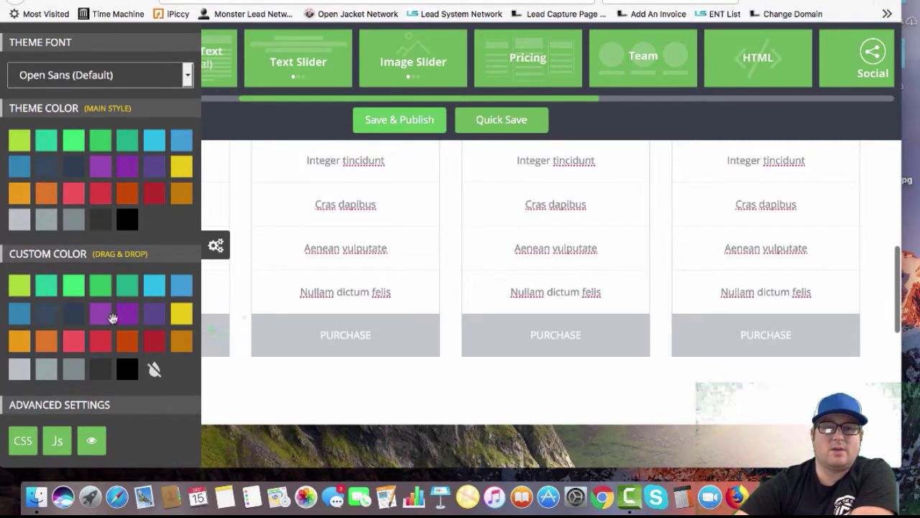
{"action": "left_click_drag", "start_coordinate": [22, 315], "coordinate": [291, 336]}
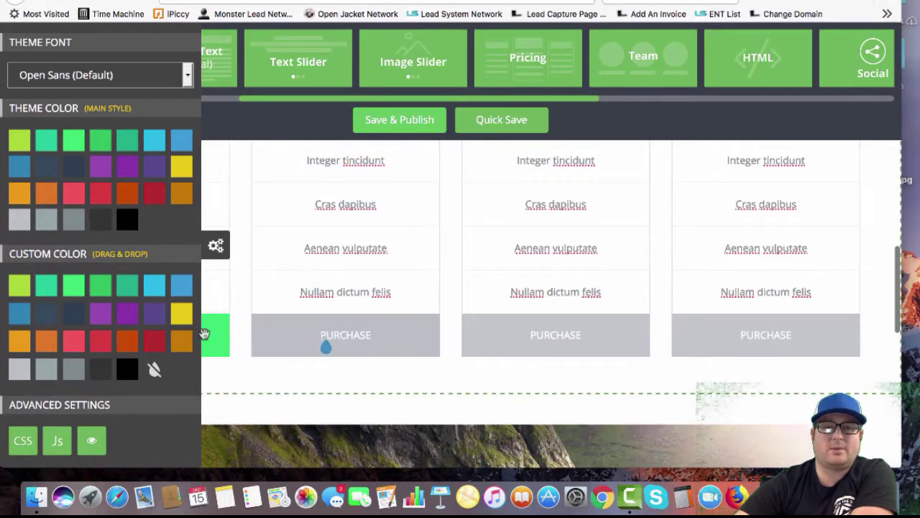
{"action": "left_click_drag", "start_coordinate": [101, 314], "coordinate": [478, 343]}
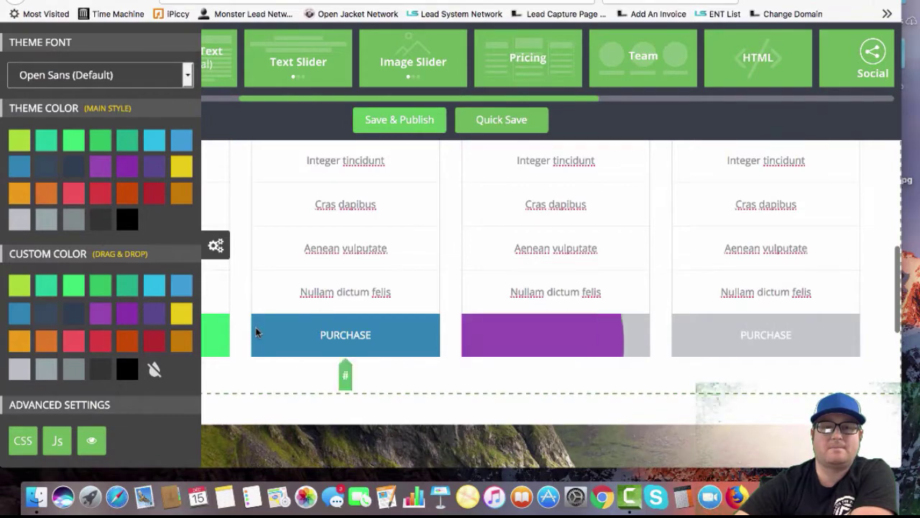
{"action": "left_click_drag", "start_coordinate": [154, 313], "coordinate": [689, 343]}
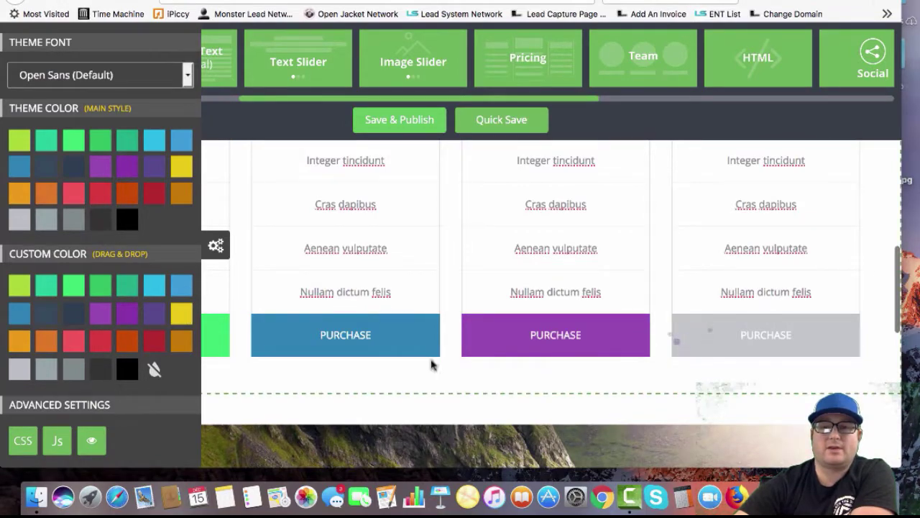
{"action": "left_click", "coordinate": [215, 246]}
{"action": "scroll", "coordinate": [241, 297], "scroll_direction": "up", "scroll_amount": 3}
{"action": "scroll", "coordinate": [241, 295], "scroll_direction": "up", "scroll_amount": 3}
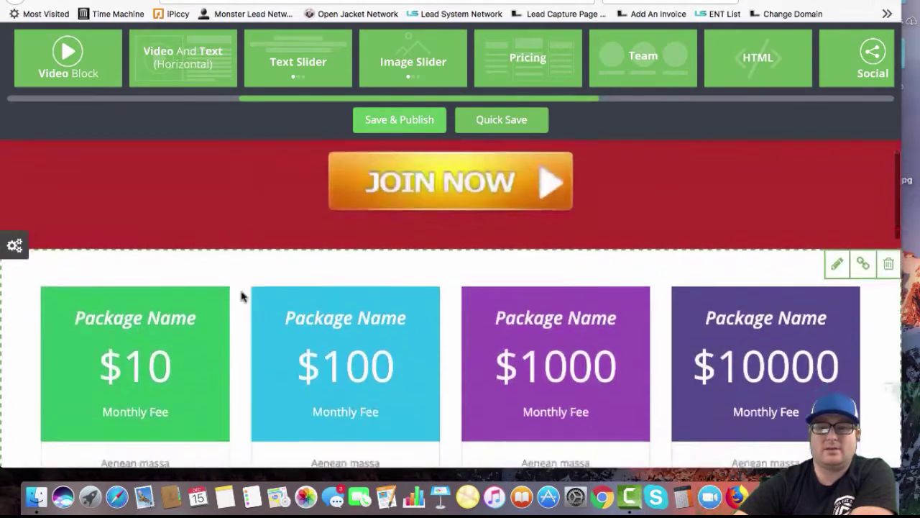
{"action": "scroll", "coordinate": [241, 294], "scroll_direction": "down", "scroll_amount": 10}
Place a mountain-landscape Banner block with a HEADER title above the Amazon navigation bar
{"action": "scroll", "coordinate": [241, 294], "scroll_direction": "down", "scroll_amount": 10}
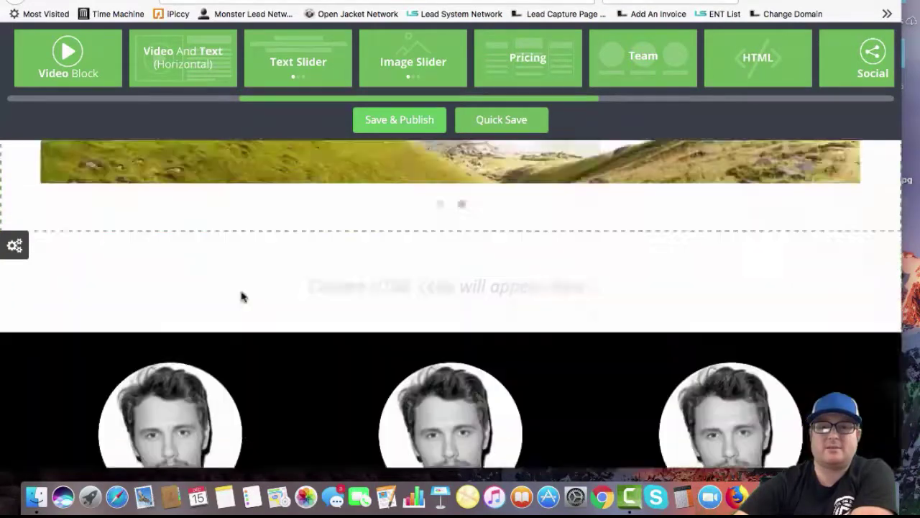
{"action": "scroll", "coordinate": [310, 62], "scroll_direction": "left", "scroll_amount": 10}
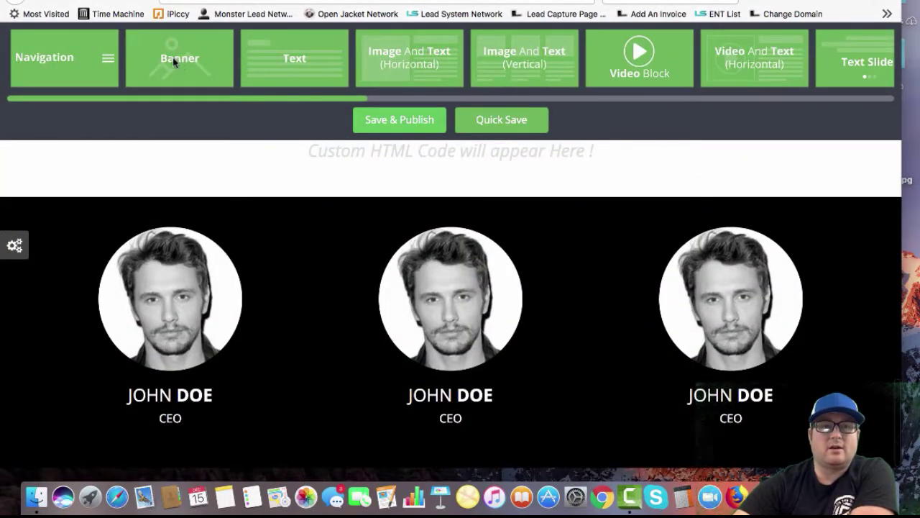
{"action": "scroll", "coordinate": [224, 176], "scroll_direction": "up", "scroll_amount": 15}
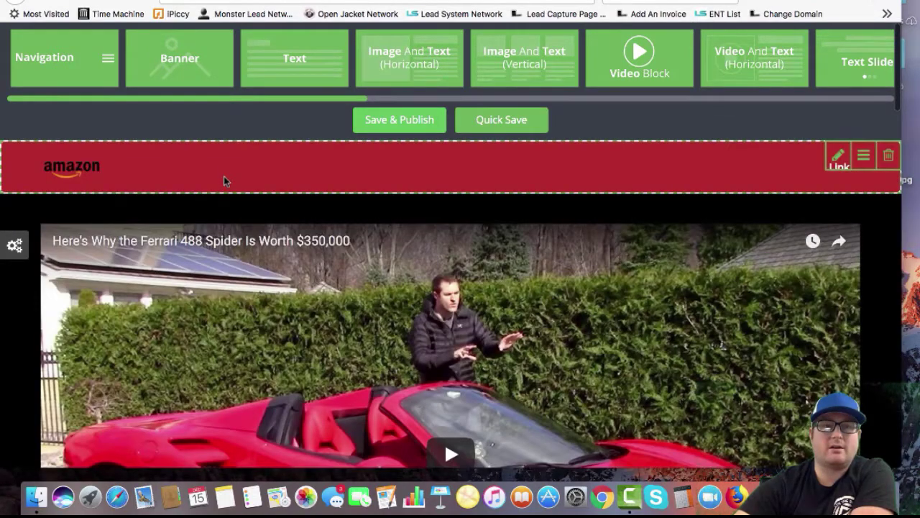
{"action": "left_click_drag", "start_coordinate": [180, 58], "coordinate": [93, 142]}
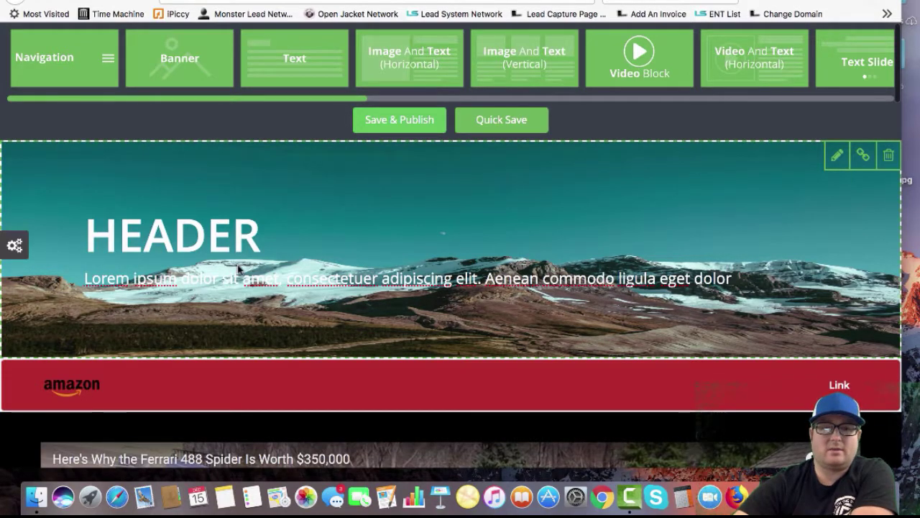
{"action": "scroll", "coordinate": [237, 265], "scroll_direction": "down", "scroll_amount": 3}
{"action": "scroll", "coordinate": [237, 265], "scroll_direction": "up", "scroll_amount": 2}
{"action": "scroll", "coordinate": [237, 264], "scroll_direction": "down", "scroll_amount": 15}
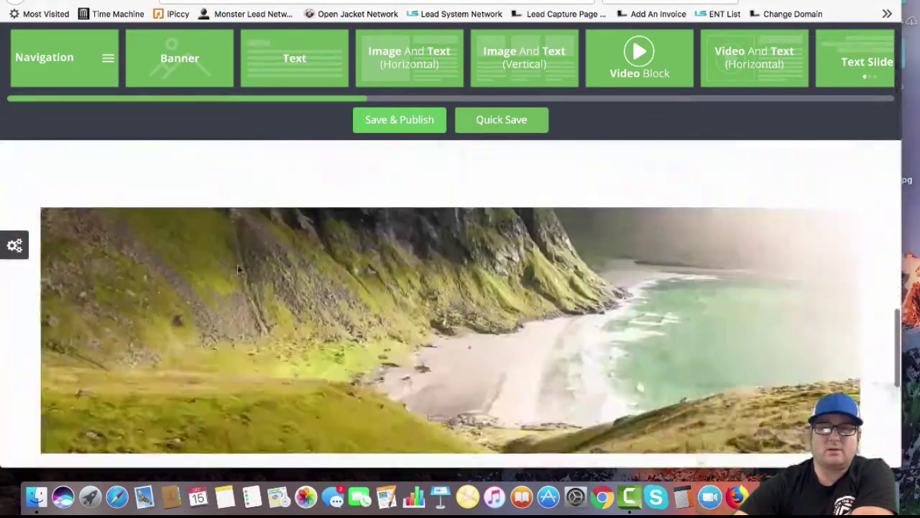
{"action": "scroll", "coordinate": [237, 265], "scroll_direction": "up", "scroll_amount": 17}
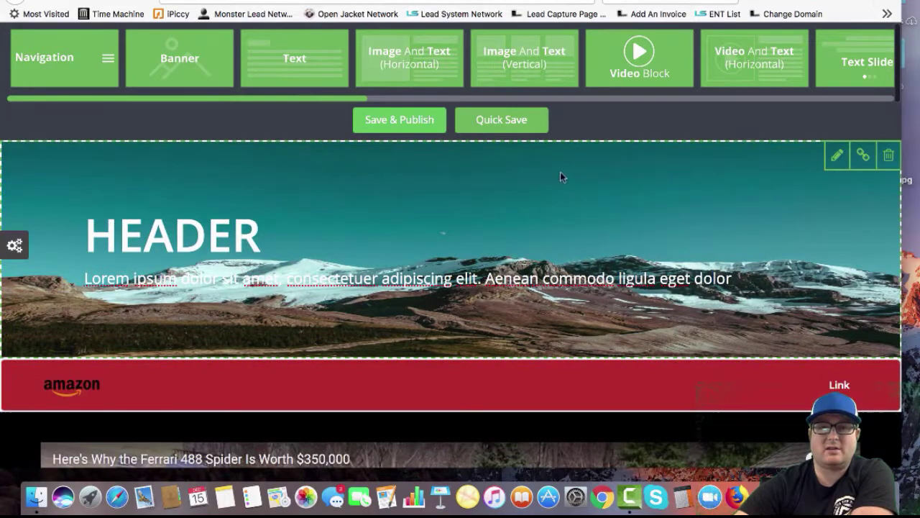
Save the page with title 'testpage1', description 'test page 1' and keyword 'test'
{"action": "left_click", "coordinate": [401, 122]}
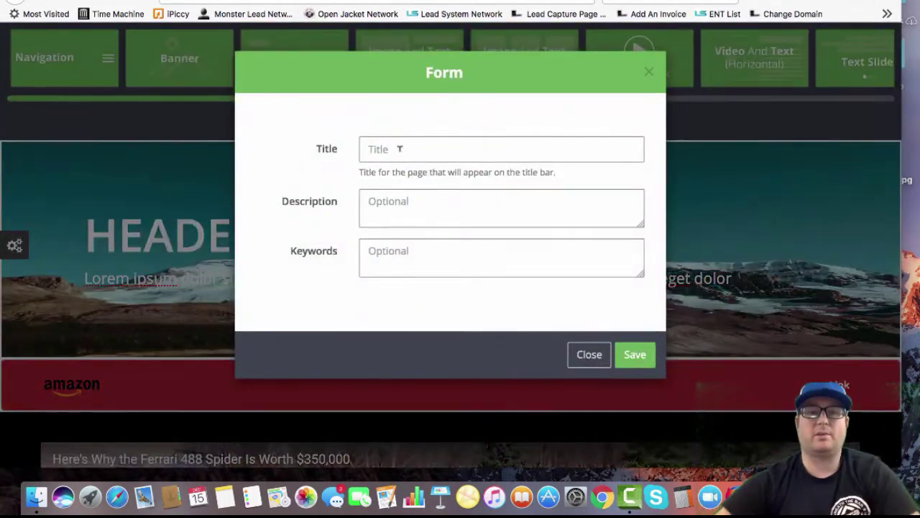
{"action": "type", "text": "test"}
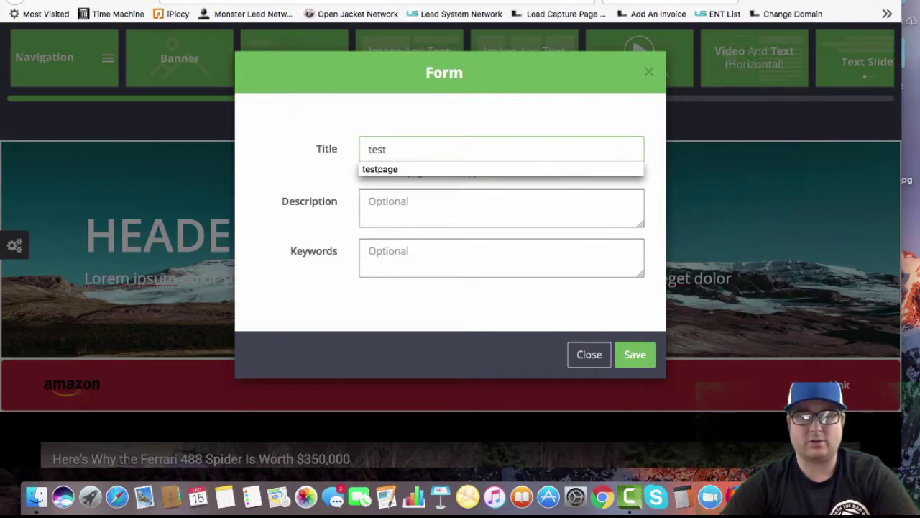
{"action": "type", "text": "page1"}
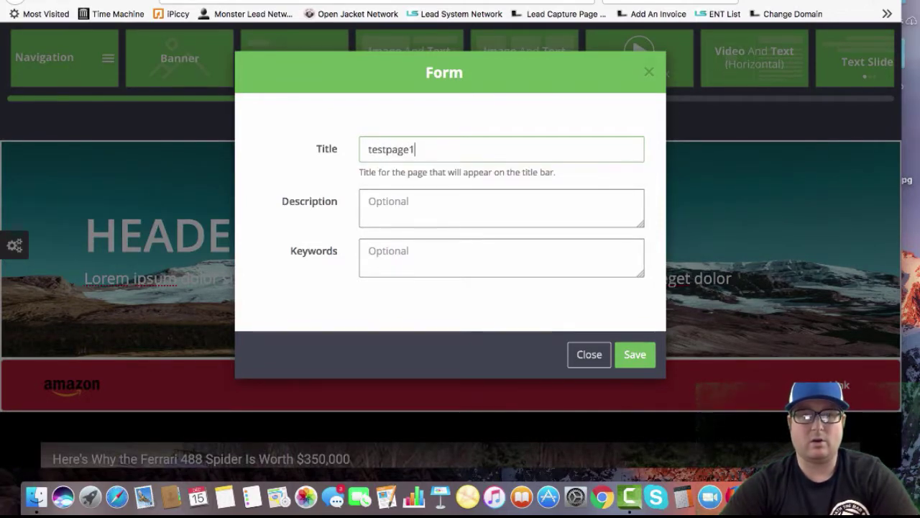
{"action": "left_click", "coordinate": [431, 201]}
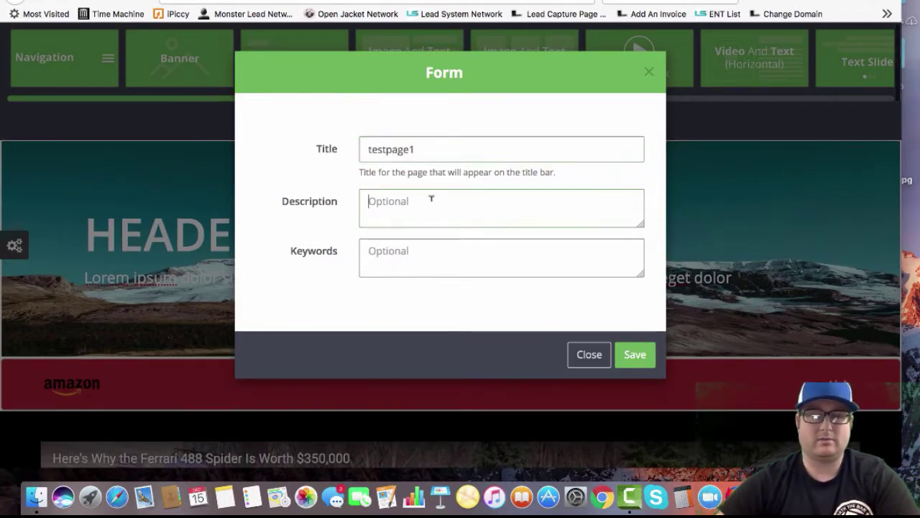
{"action": "type", "text": "test pa"}
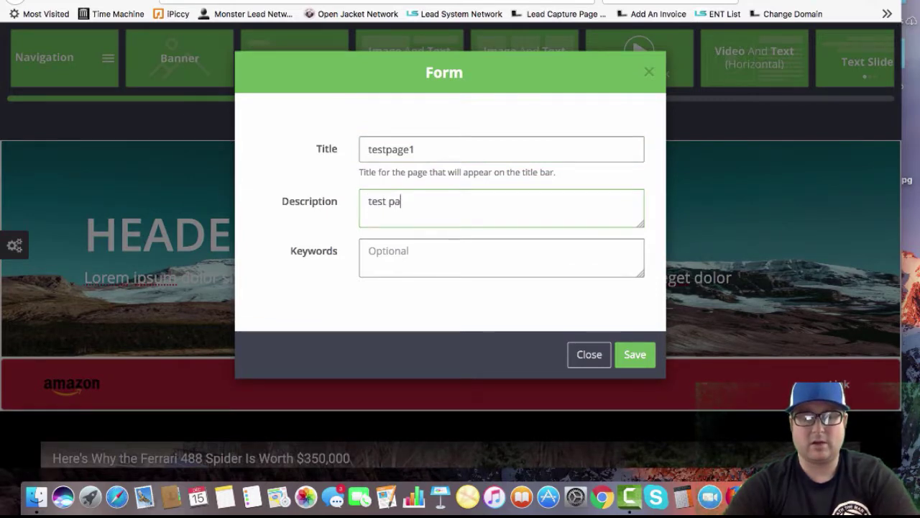
{"action": "type", "text": "ge 1"}
{"action": "left_click", "coordinate": [369, 251]}
{"action": "type", "text": "test"}
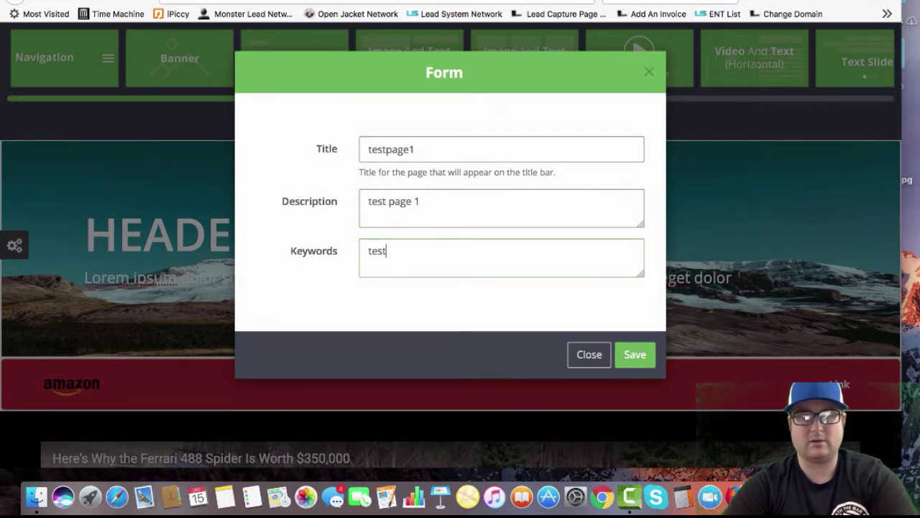
{"action": "left_click", "coordinate": [630, 353]}
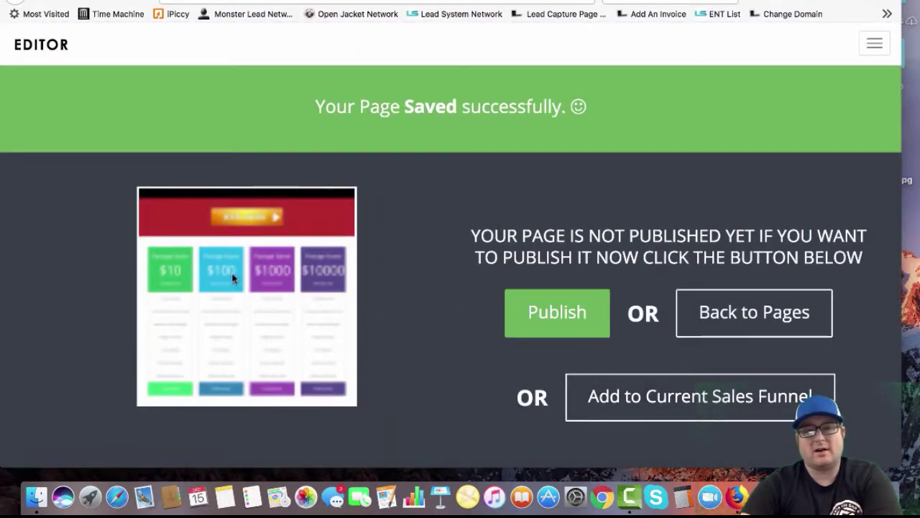
Publish the saved page with page name testsalepage, creating testsalepage.php
{"action": "left_click", "coordinate": [524, 311]}
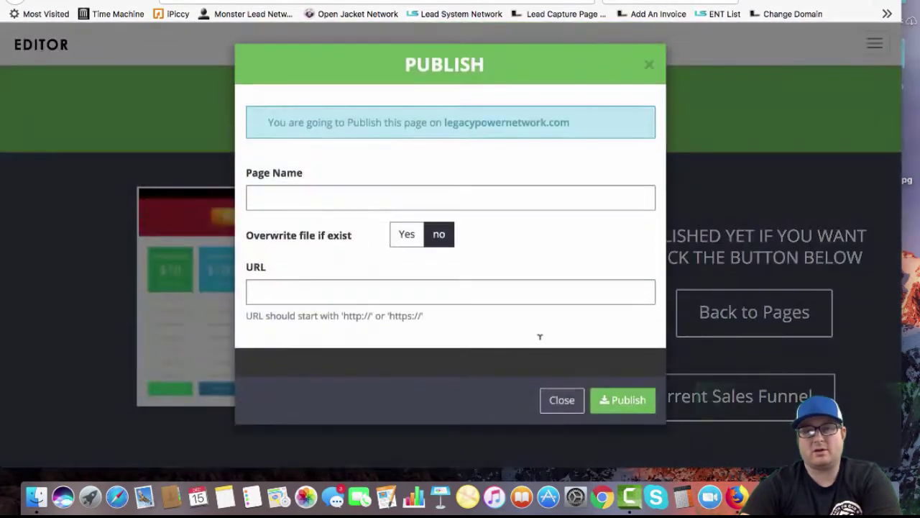
{"action": "type", "text": "testsalepage"}
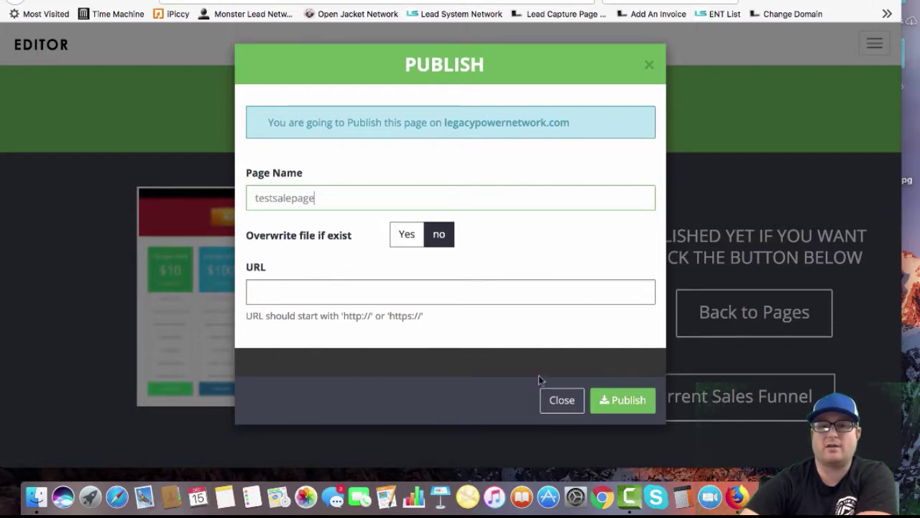
{"action": "left_click", "coordinate": [637, 400]}
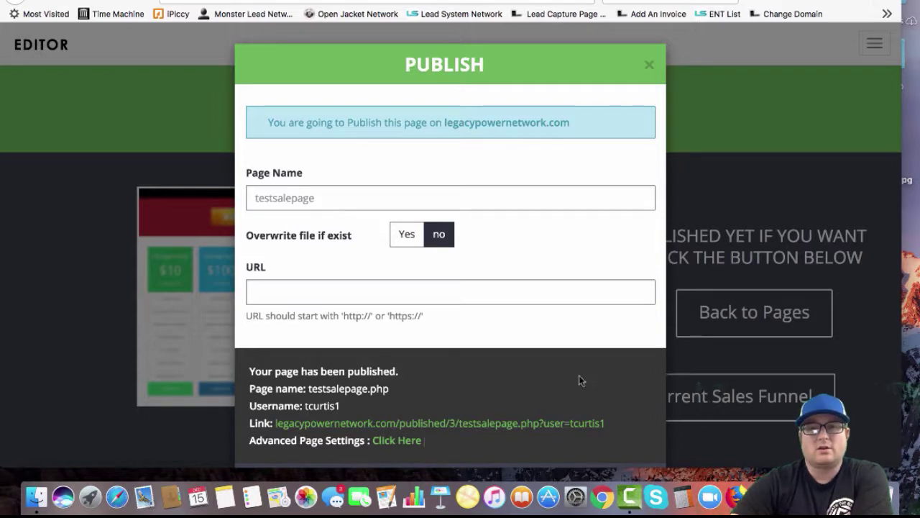
Close the publish confirmation dialog
{"action": "left_click", "coordinate": [650, 66]}
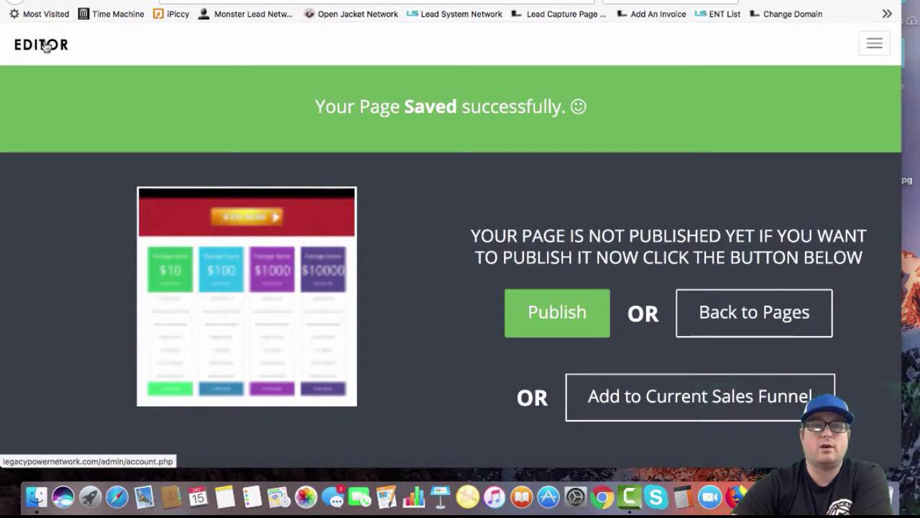
From the dashboard, open Sales Pages and its My Landing Pages tab
{"action": "left_click", "coordinate": [44, 46]}
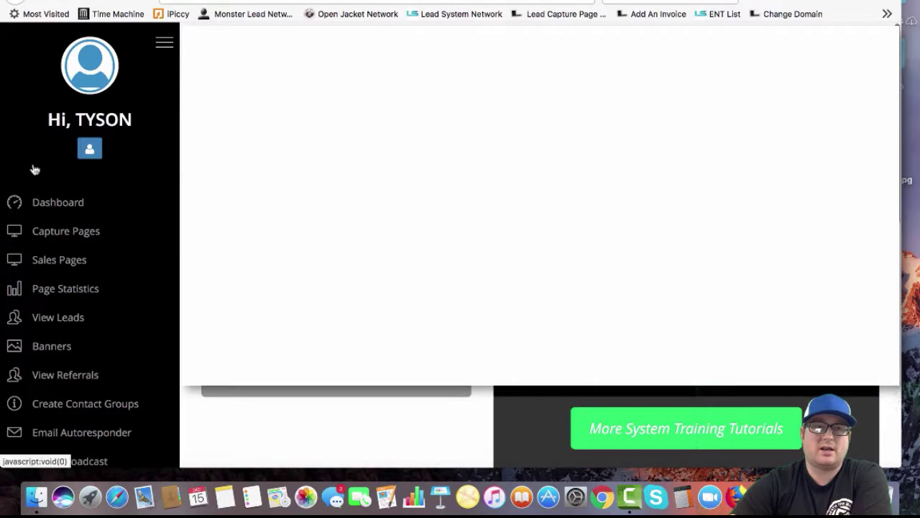
{"action": "scroll", "coordinate": [24, 165], "scroll_direction": "down", "scroll_amount": 1}
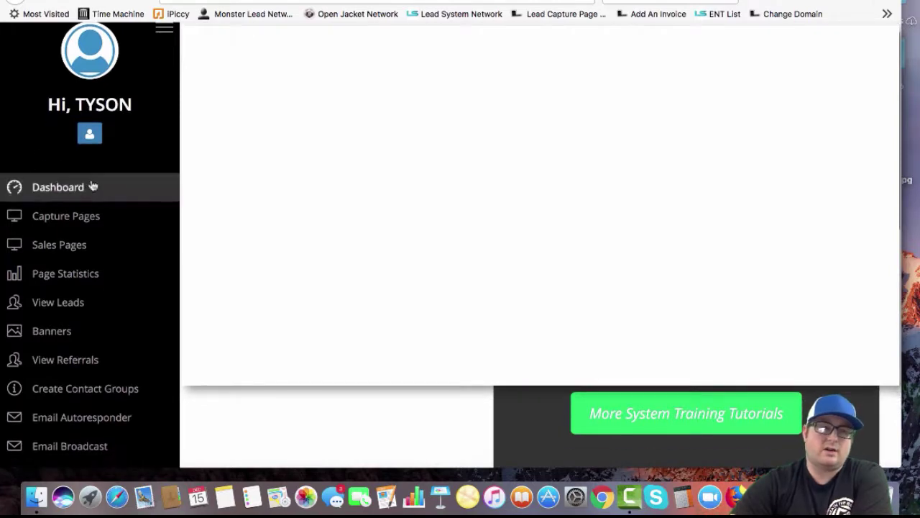
{"action": "left_click", "coordinate": [59, 247]}
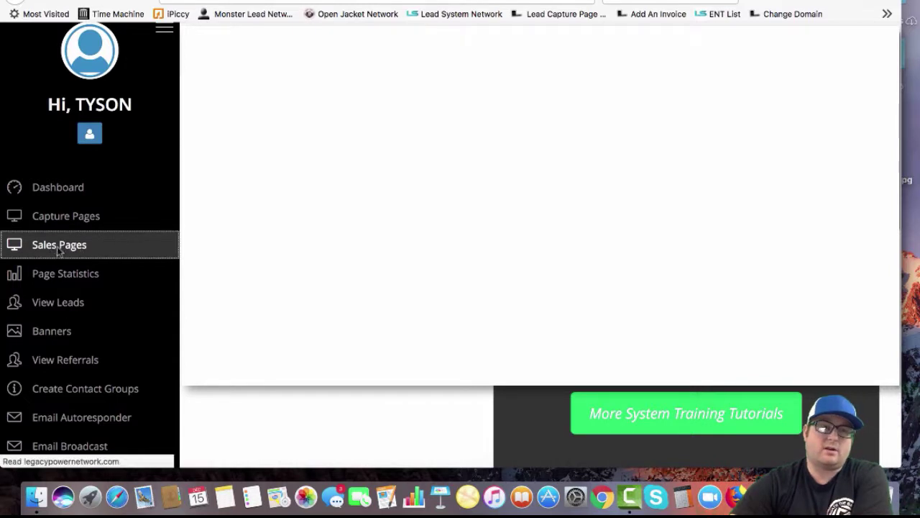
{"action": "scroll", "coordinate": [240, 246], "scroll_direction": "down", "scroll_amount": 5}
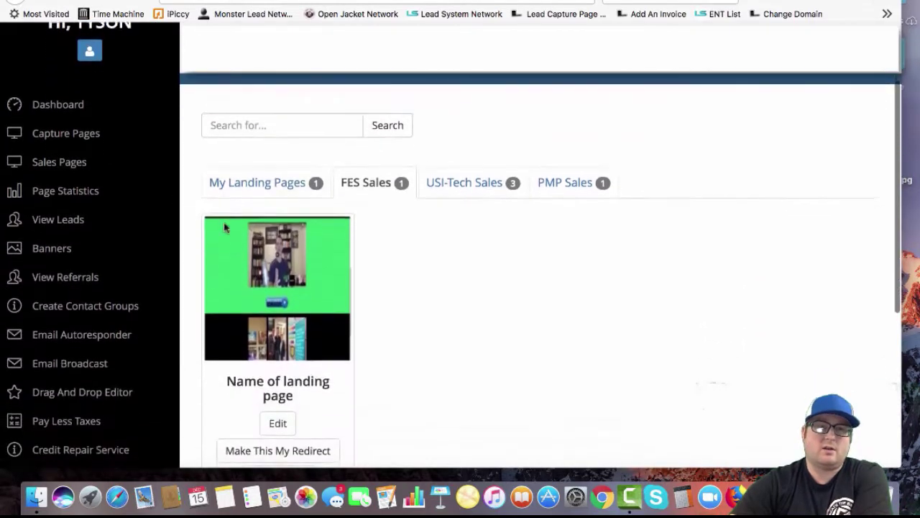
{"action": "left_click", "coordinate": [253, 184]}
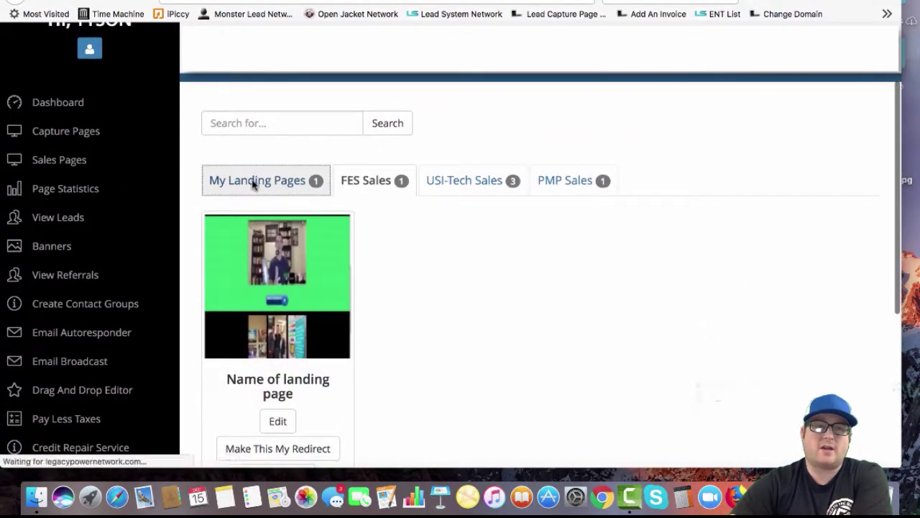
{"action": "scroll", "coordinate": [308, 326], "scroll_direction": "down", "scroll_amount": 5}
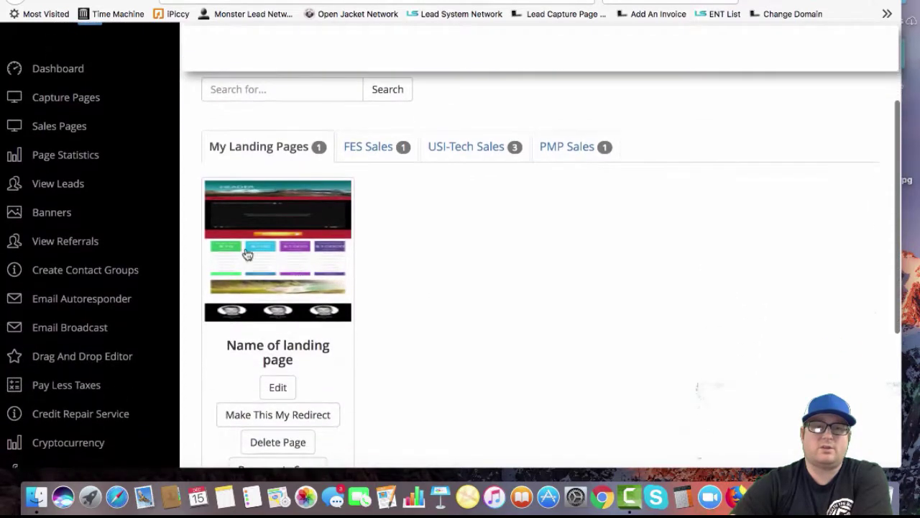
Open the live testsalepage.php landing page, look it over, and copy its web address
{"action": "left_click", "coordinate": [282, 232]}
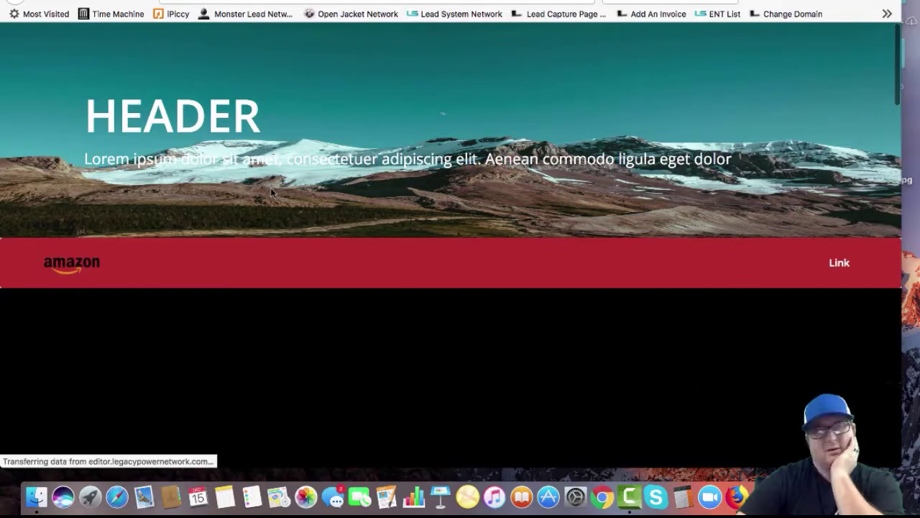
{"action": "scroll", "coordinate": [326, 209], "scroll_direction": "down", "scroll_amount": 2}
{"action": "scroll", "coordinate": [325, 209], "scroll_direction": "down", "scroll_amount": 20}
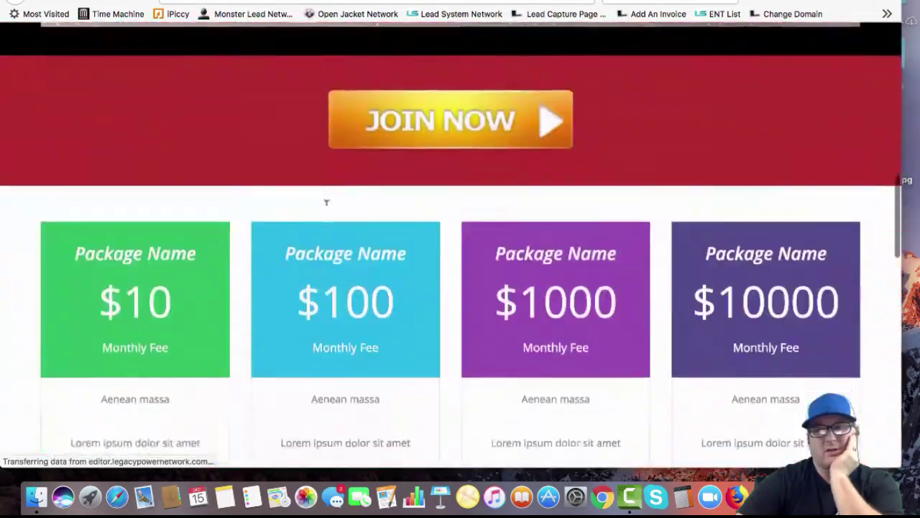
{"action": "scroll", "coordinate": [326, 210], "scroll_direction": "up", "scroll_amount": 20}
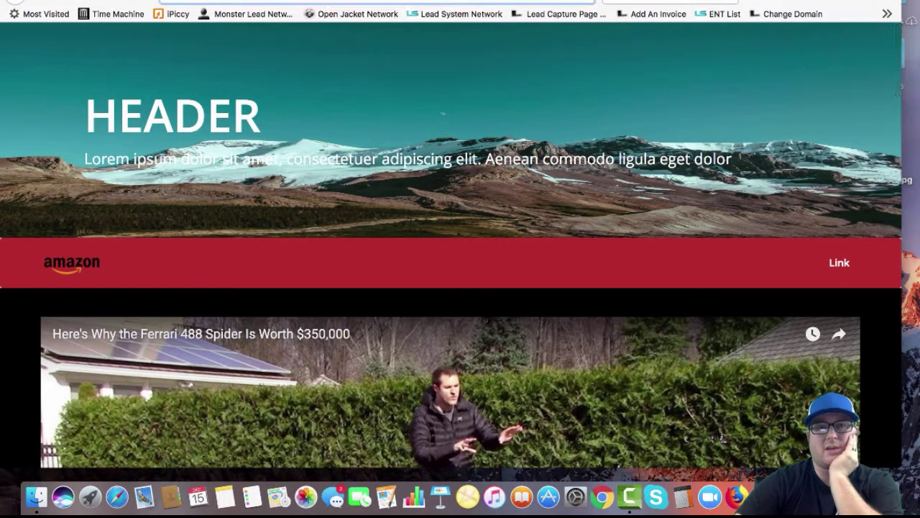
{"action": "right_click", "coordinate": [352, 24]}
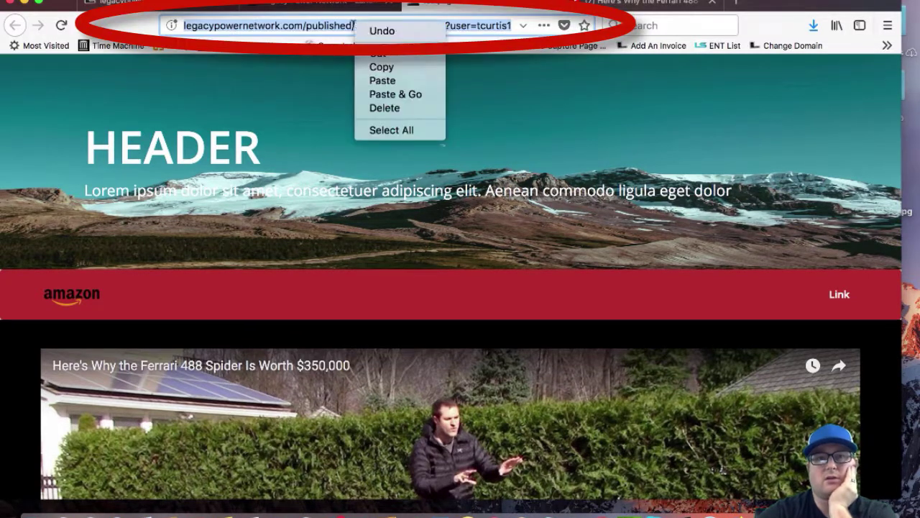
{"action": "left_click", "coordinate": [378, 66]}
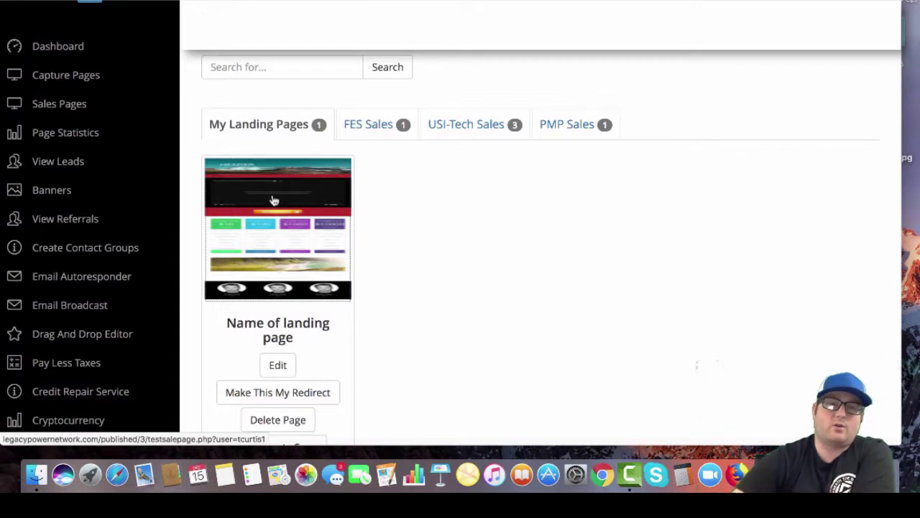
Open Capture Pages on the My Capture Pages tab, showing Bitcoin Earnings and Birthday Party
{"action": "scroll", "coordinate": [295, 224], "scroll_direction": "up", "scroll_amount": 4}
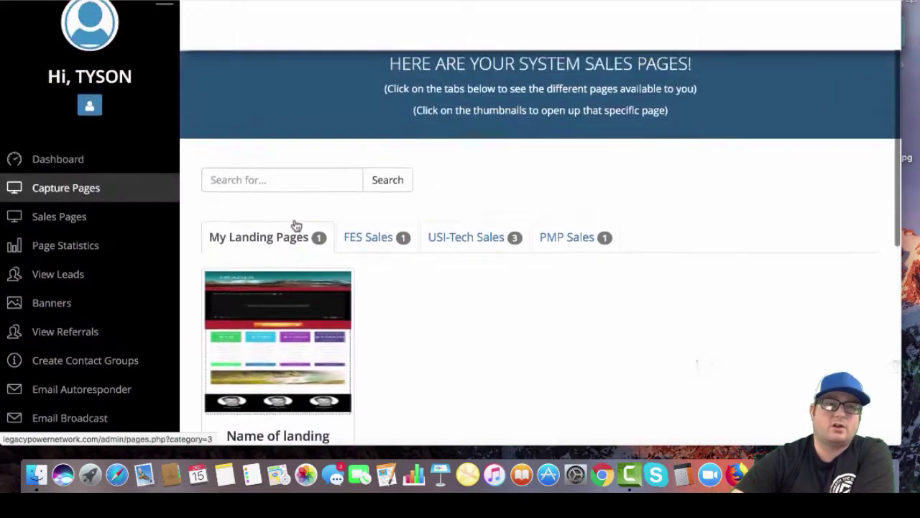
{"action": "left_click", "coordinate": [71, 203]}
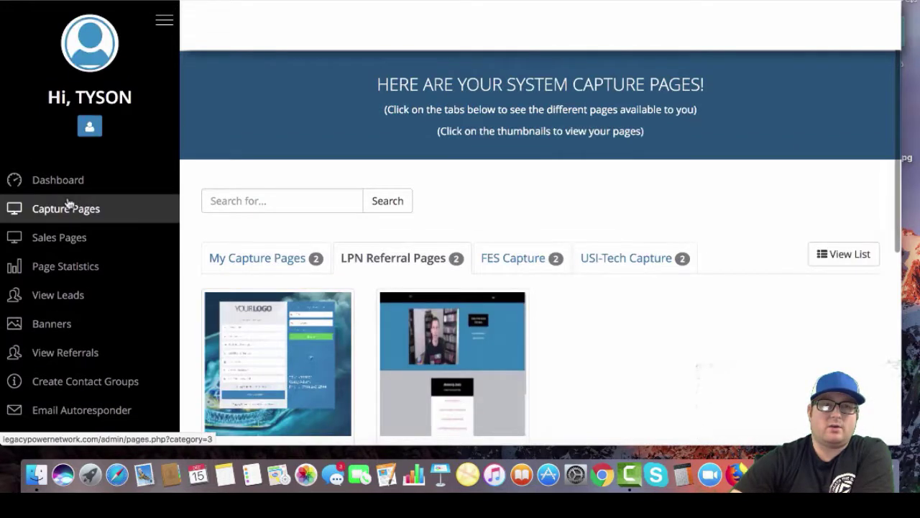
{"action": "scroll", "coordinate": [281, 220], "scroll_direction": "down", "scroll_amount": 3}
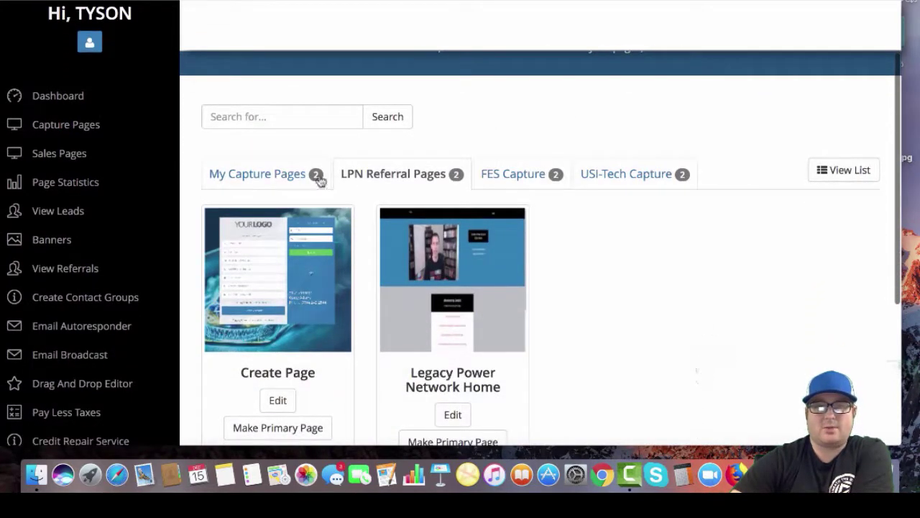
{"action": "left_click", "coordinate": [261, 175]}
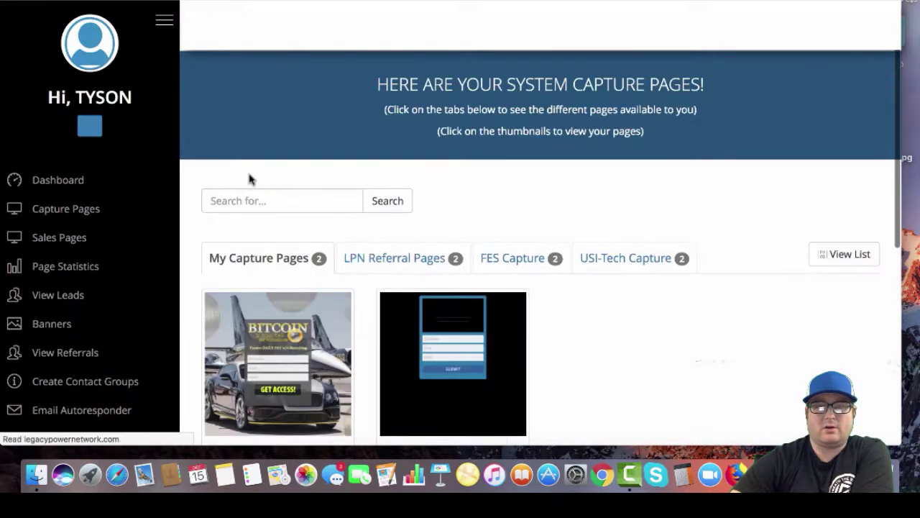
{"action": "scroll", "coordinate": [323, 236], "scroll_direction": "down", "scroll_amount": 2}
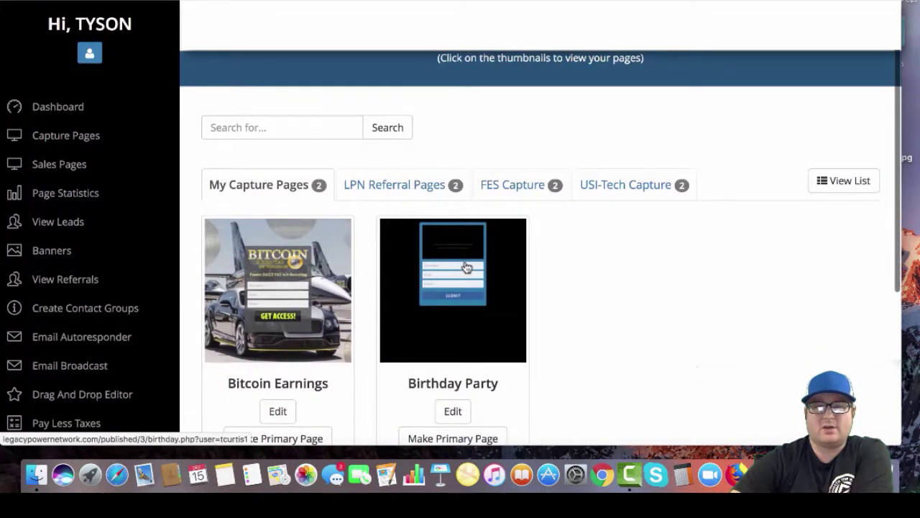
{"action": "scroll", "coordinate": [466, 265], "scroll_direction": "down", "scroll_amount": 5}
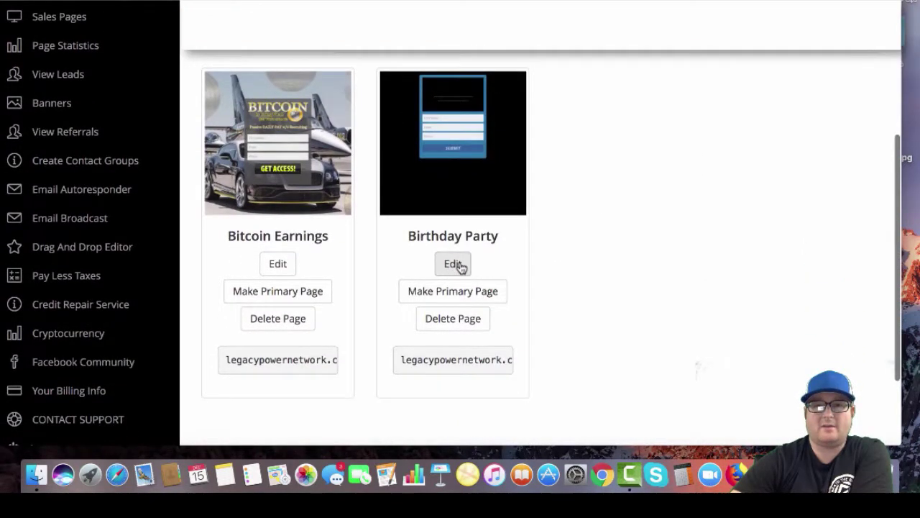
Replace Birthday Party's facebook redirect URL with the copied testsalepage.php address and save changes
{"action": "left_click", "coordinate": [456, 264]}
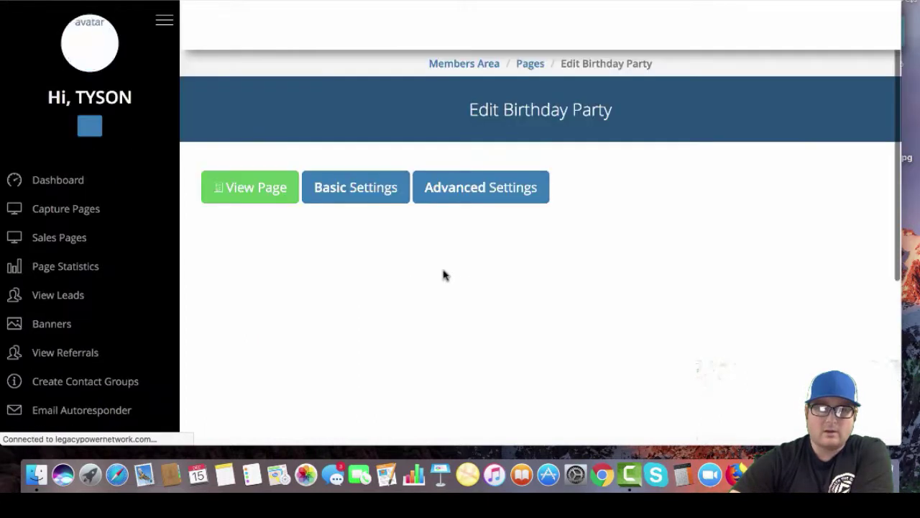
{"action": "left_click", "coordinate": [360, 188]}
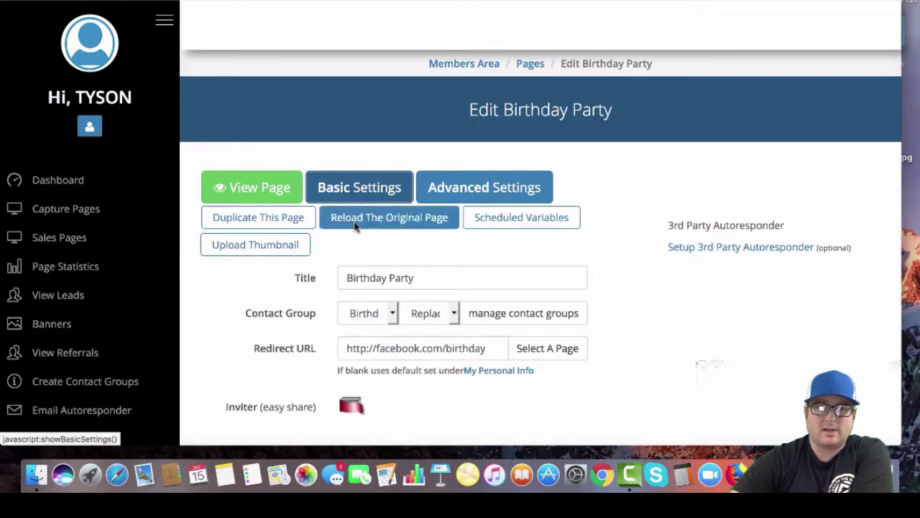
{"action": "scroll", "coordinate": [251, 295], "scroll_direction": "down", "scroll_amount": 1}
{"action": "left_click", "coordinate": [392, 272]}
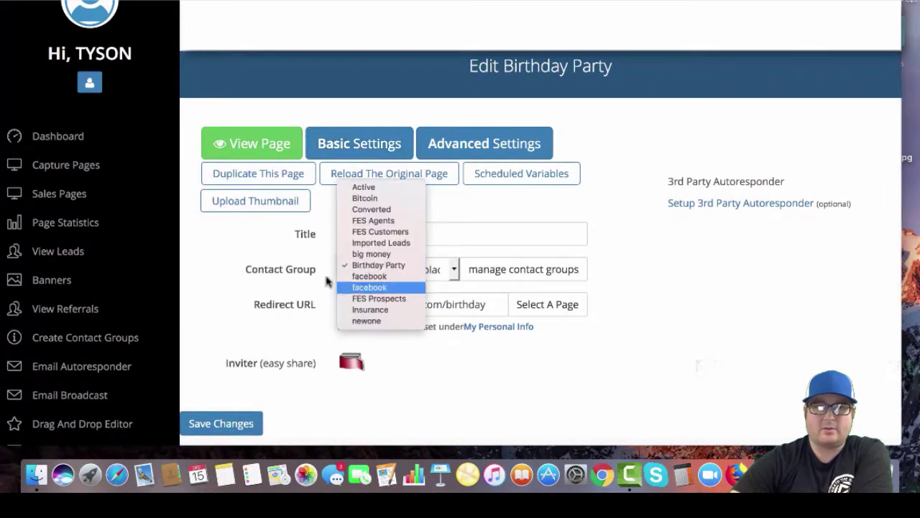
{"action": "left_click", "coordinate": [348, 268]}
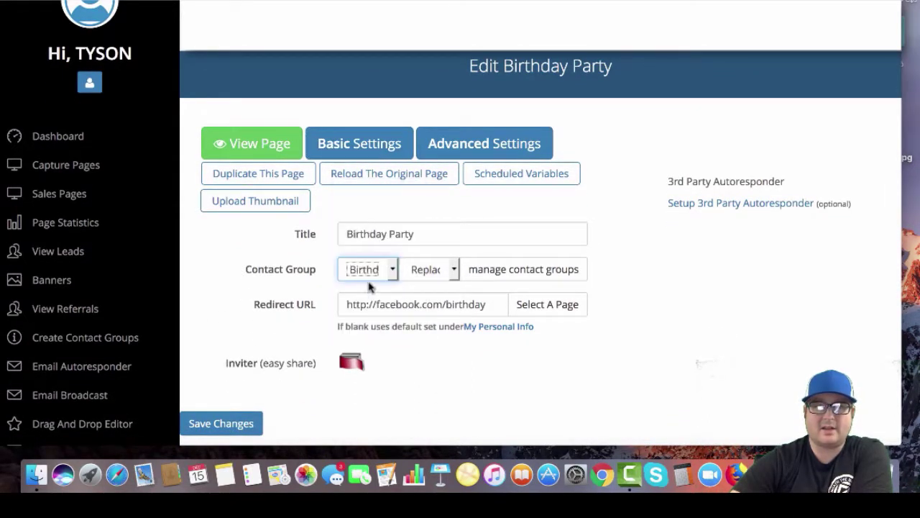
{"action": "left_click_drag", "start_coordinate": [345, 302], "coordinate": [487, 306]}
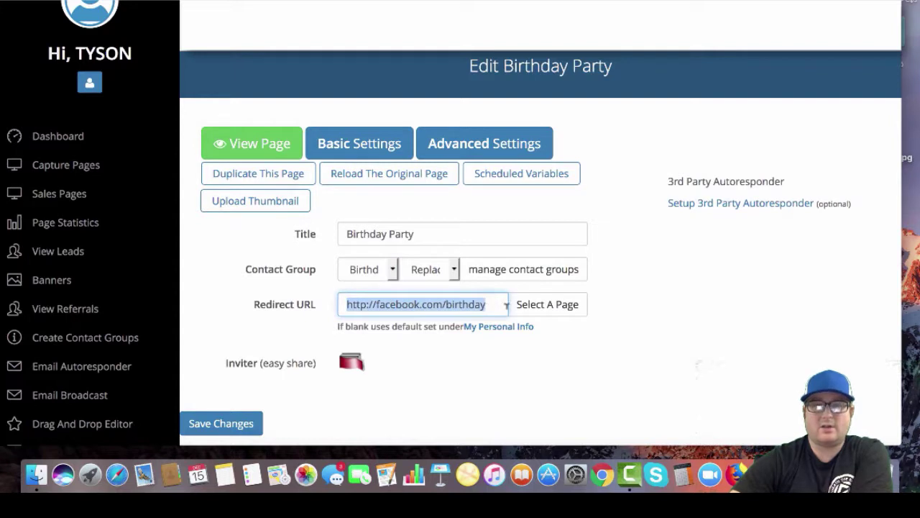
{"action": "key", "text": "super+v"}
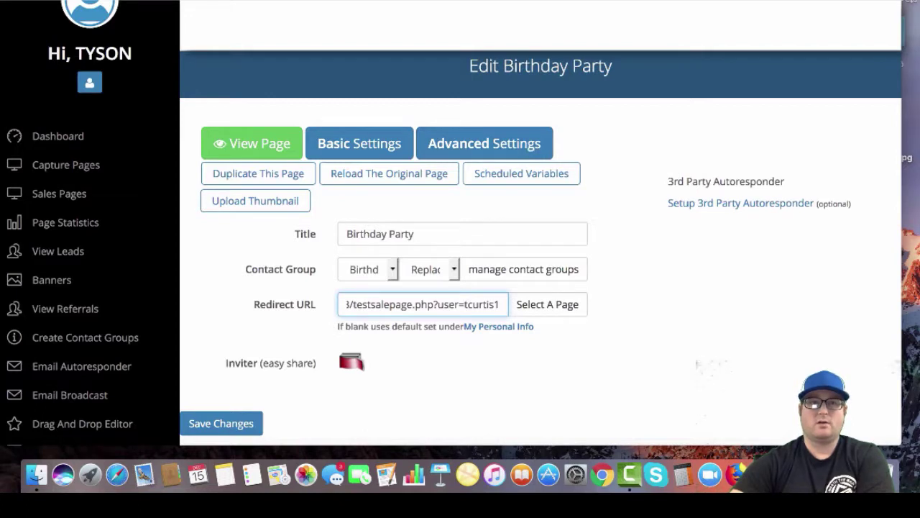
{"action": "scroll", "coordinate": [416, 303], "scroll_direction": "left", "scroll_amount": 5}
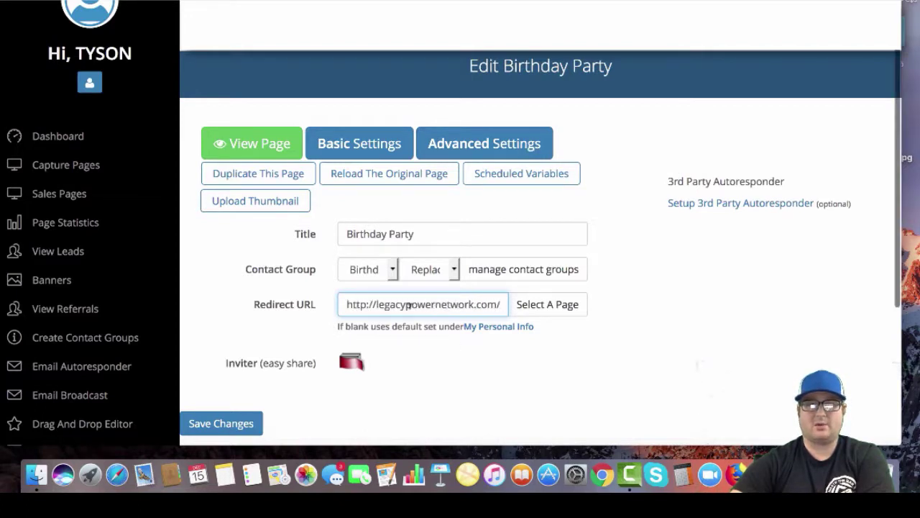
{"action": "scroll", "coordinate": [472, 304], "scroll_direction": "right", "scroll_amount": 5}
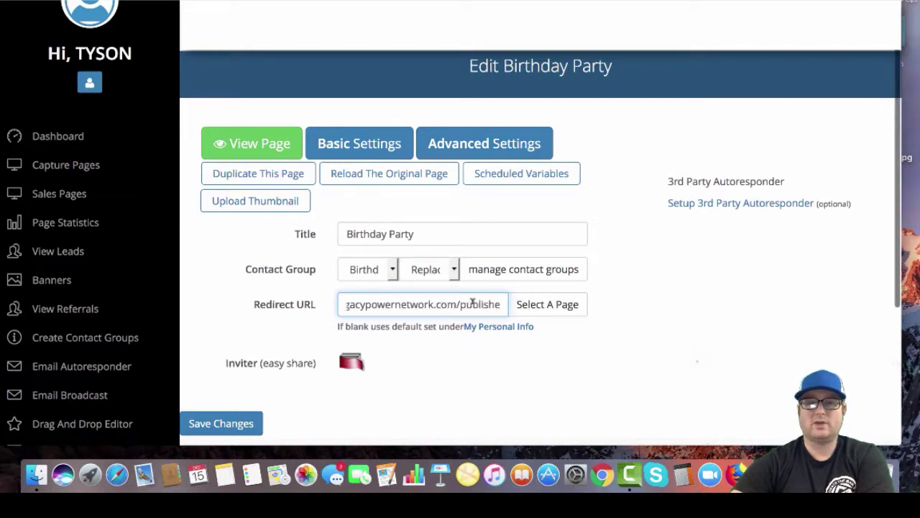
{"action": "scroll", "coordinate": [472, 304], "scroll_direction": "right", "scroll_amount": 3}
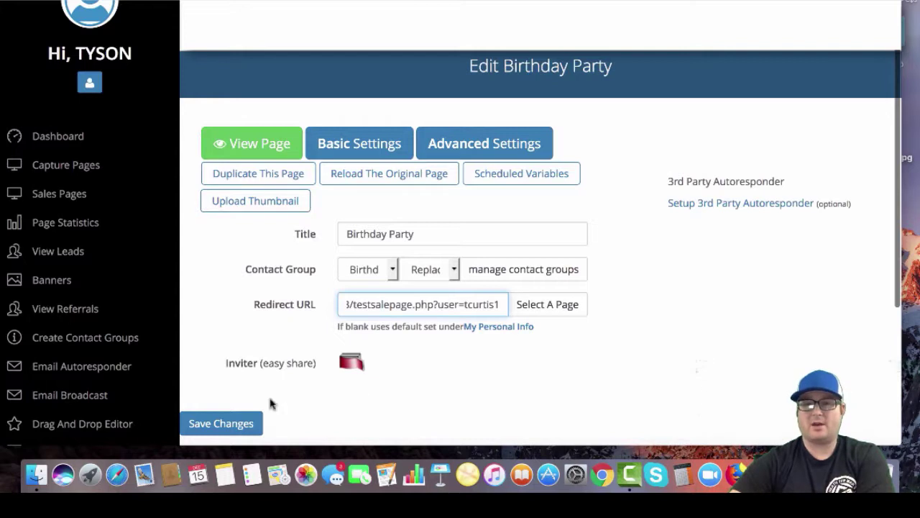
{"action": "scroll", "coordinate": [271, 404], "scroll_direction": "down", "scroll_amount": 1}
{"action": "left_click", "coordinate": [229, 421]}
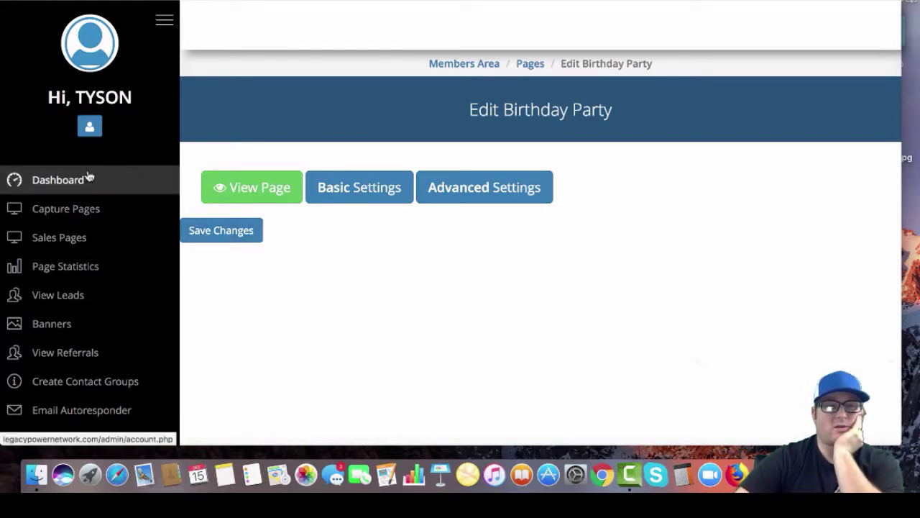
Open the live Birthday Party capture page from the My Capture Pages list
{"action": "left_click", "coordinate": [59, 211]}
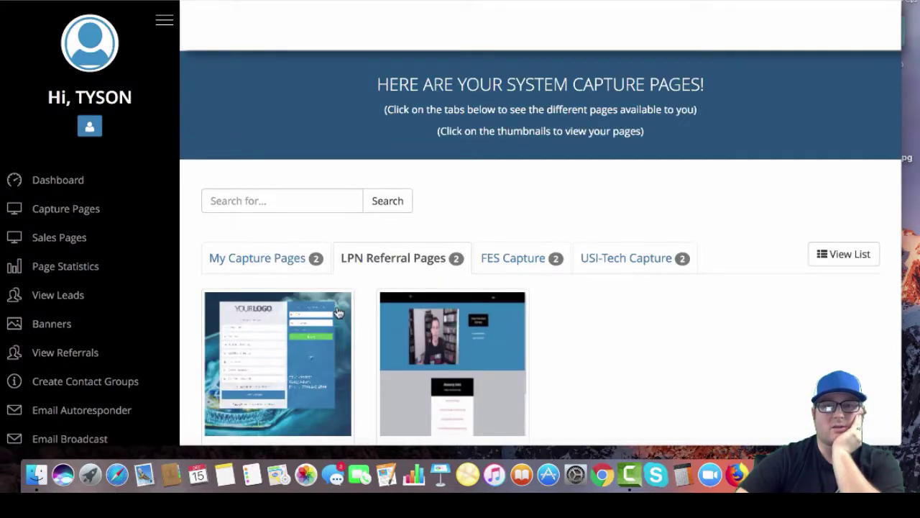
{"action": "scroll", "coordinate": [287, 266], "scroll_direction": "down", "scroll_amount": 2}
{"action": "left_click", "coordinate": [243, 199]}
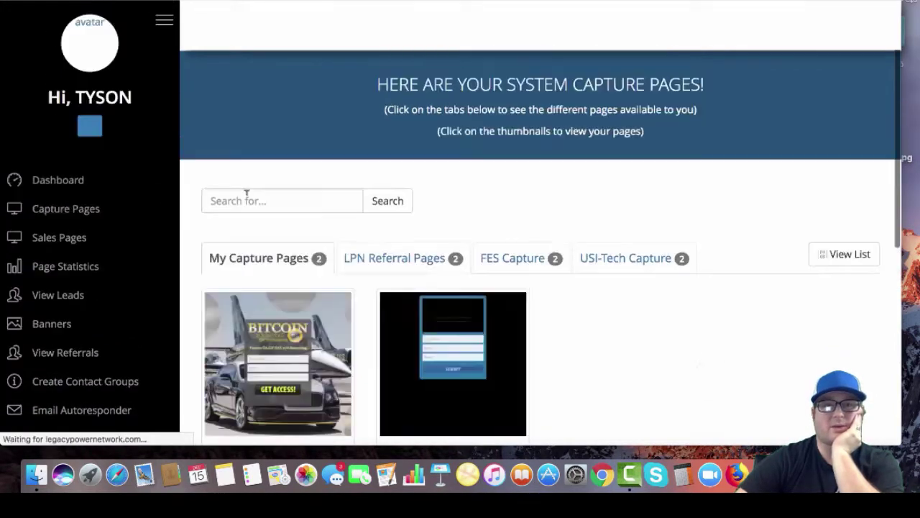
{"action": "scroll", "coordinate": [608, 290], "scroll_direction": "down", "scroll_amount": 5}
{"action": "left_click", "coordinate": [463, 132]}
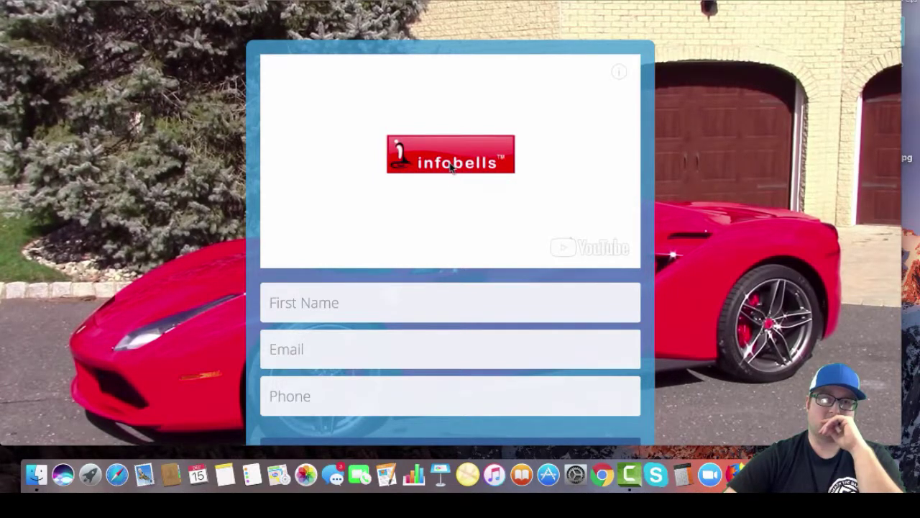
Pause the video and enter a test first name, email address and phone number
{"action": "left_click", "coordinate": [451, 167]}
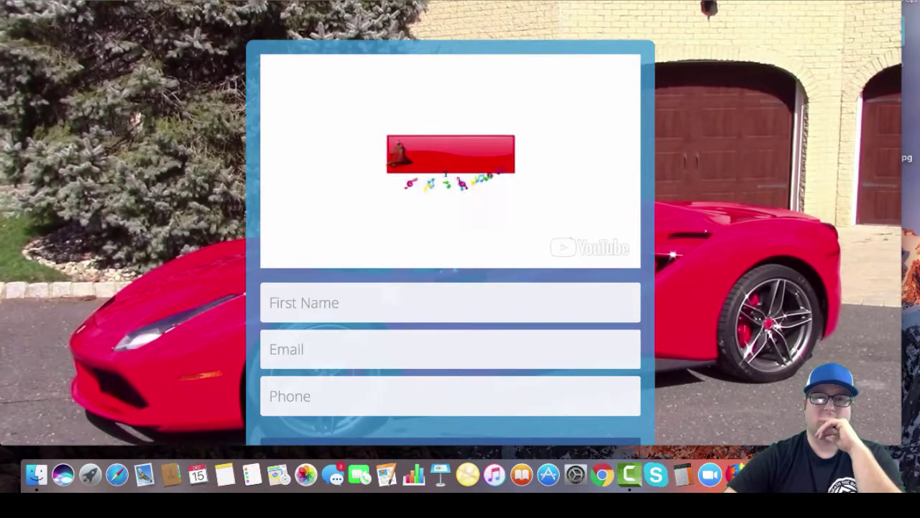
{"action": "left_click", "coordinate": [350, 303]}
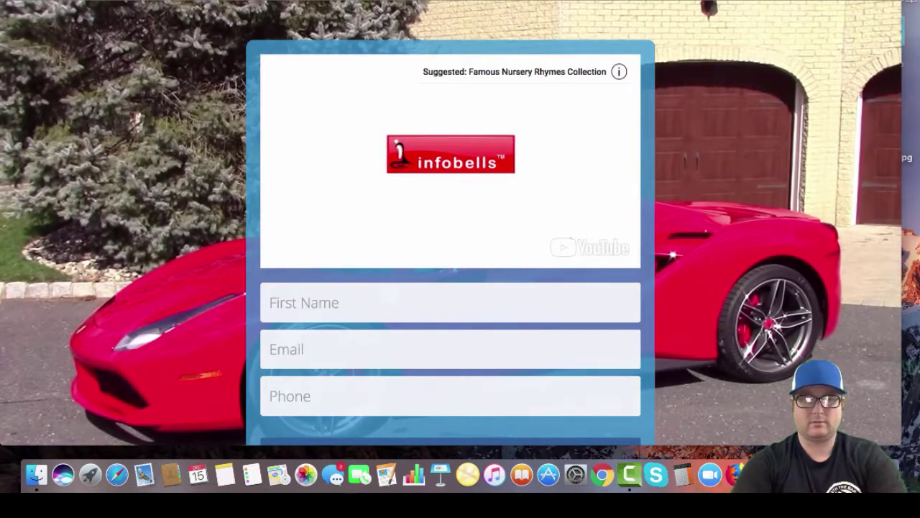
{"action": "type", "text": "tom"}
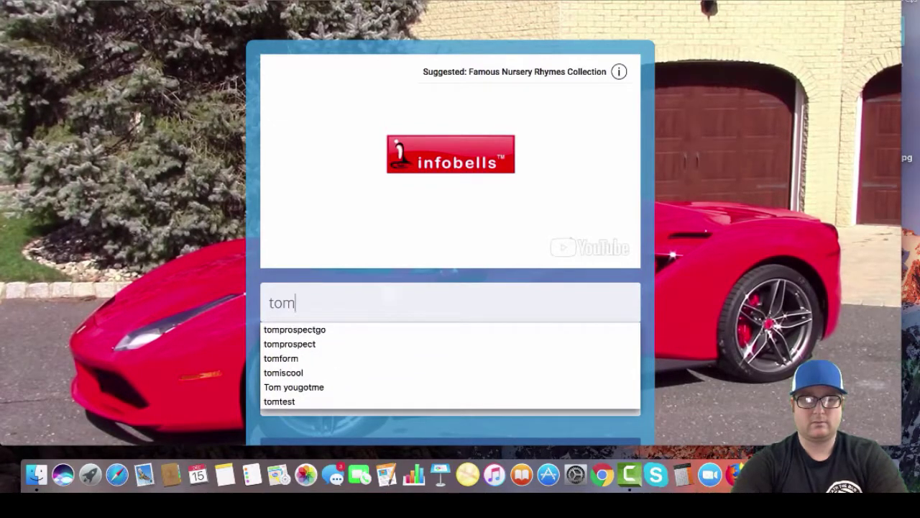
{"action": "type", "text": "ishere"}
{"action": "key", "text": "Tab"}
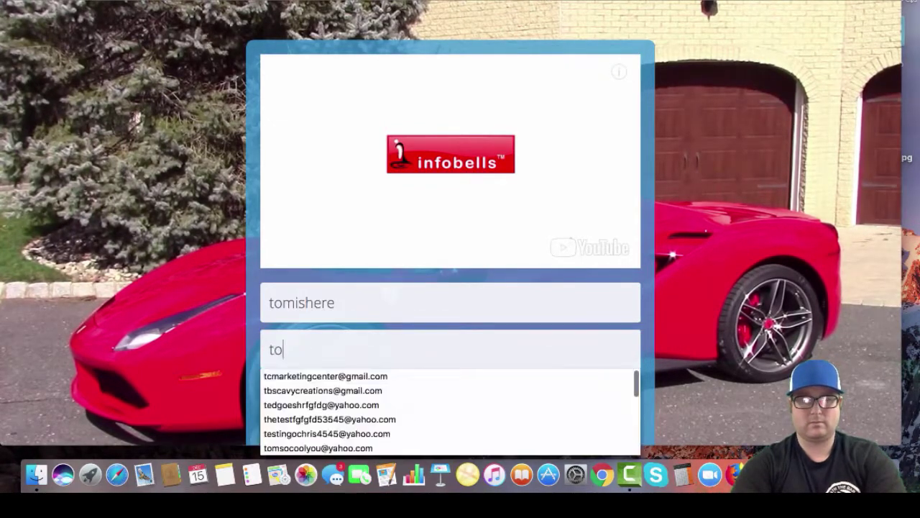
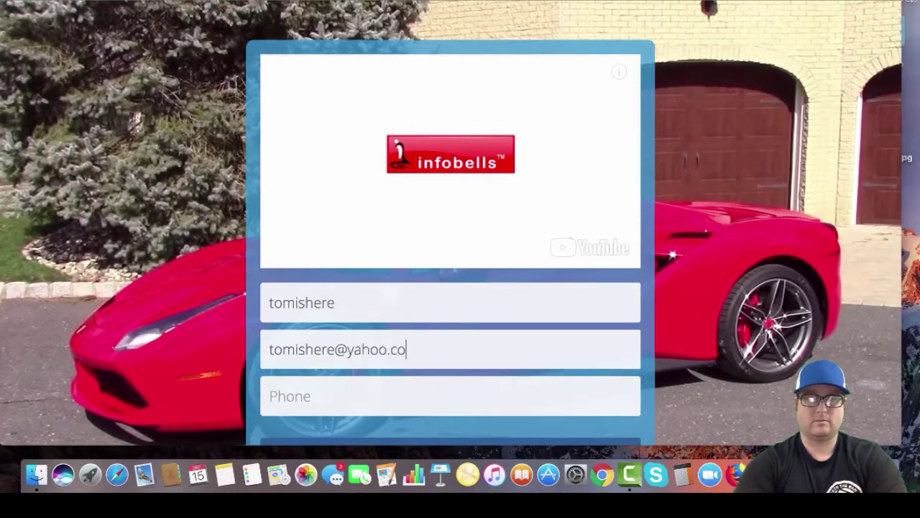
{"action": "key", "text": "Tab"}
{"action": "type", "text": "r4"}
{"action": "key", "text": "BackSpace"}
{"action": "key", "text": "BackSpace"}
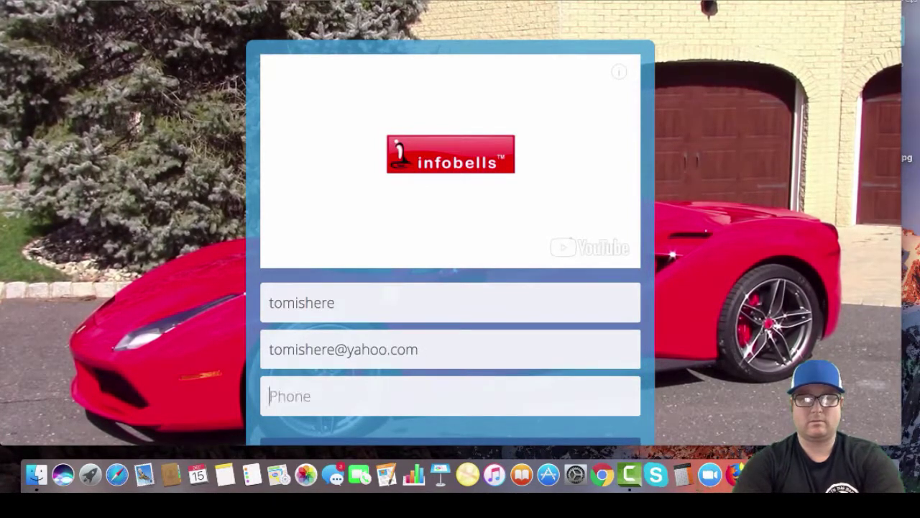
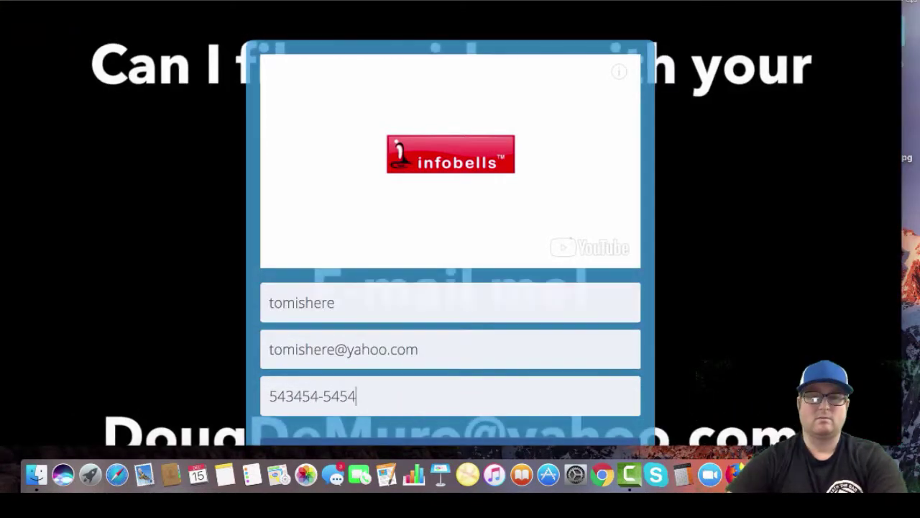
{"action": "scroll", "coordinate": [411, 197], "scroll_direction": "down", "scroll_amount": 2}
{"action": "scroll", "coordinate": [411, 197], "scroll_direction": "down", "scroll_amount": 1}
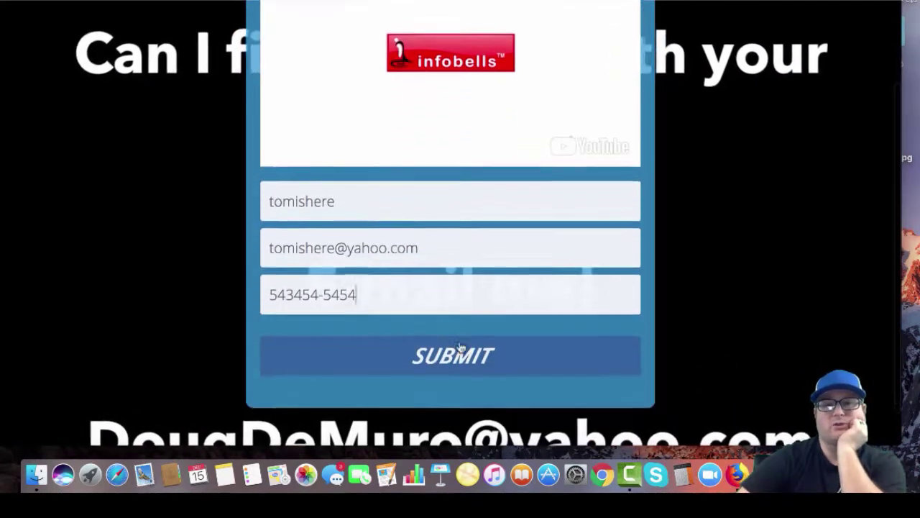
Submit the signup, then check the redirected testsalepage and its JOIN NOW button
{"action": "left_click", "coordinate": [458, 356]}
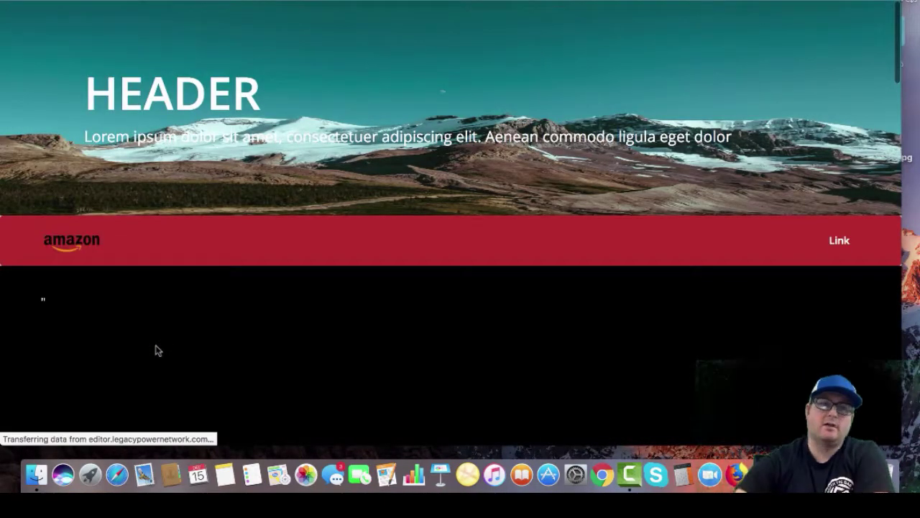
{"action": "scroll", "coordinate": [334, 108], "scroll_direction": "down", "scroll_amount": 5}
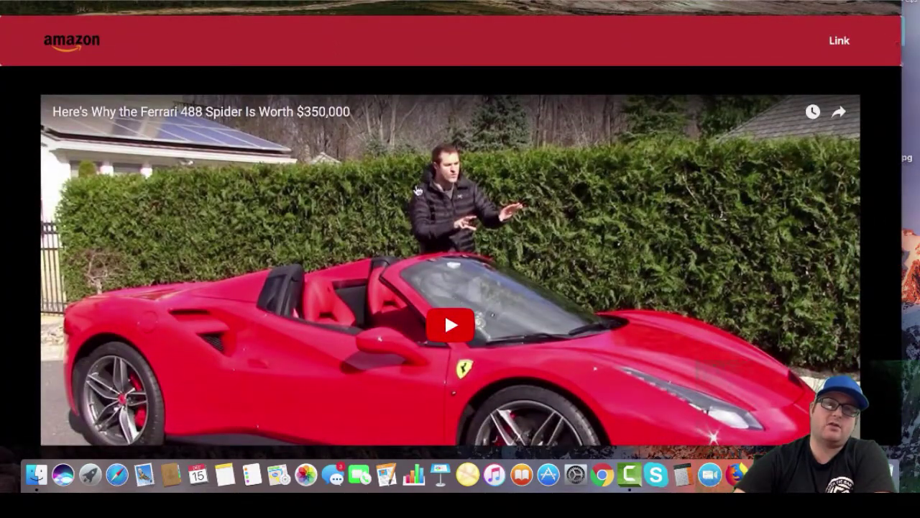
{"action": "scroll", "coordinate": [455, 302], "scroll_direction": "down", "scroll_amount": 10}
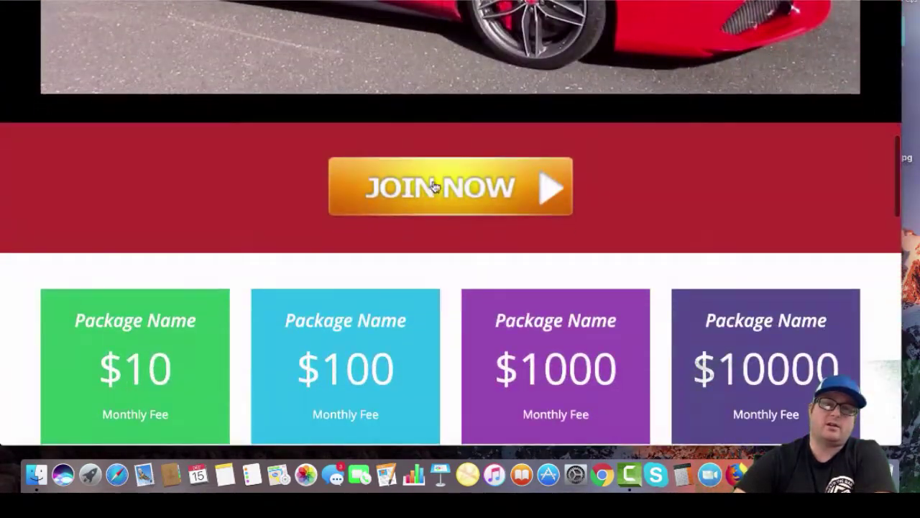
{"action": "left_click", "coordinate": [448, 187]}
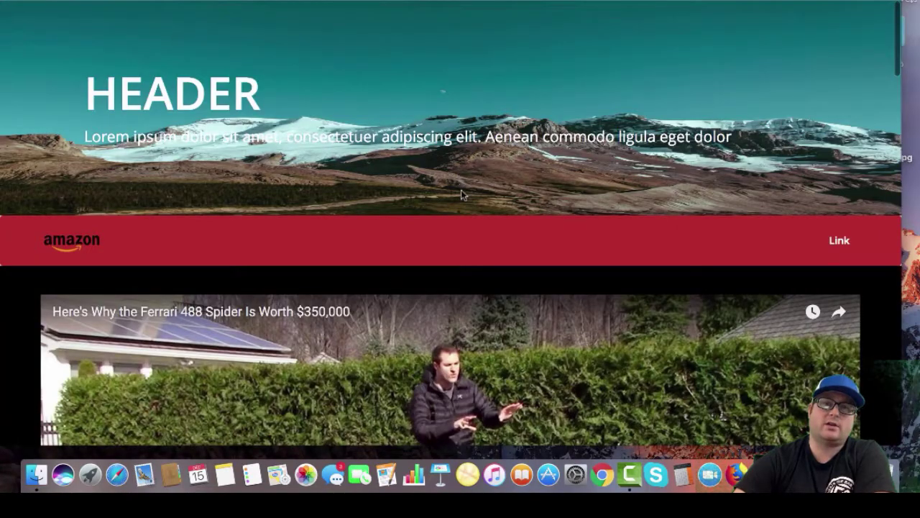
{"action": "scroll", "coordinate": [461, 190], "scroll_direction": "down", "scroll_amount": 15}
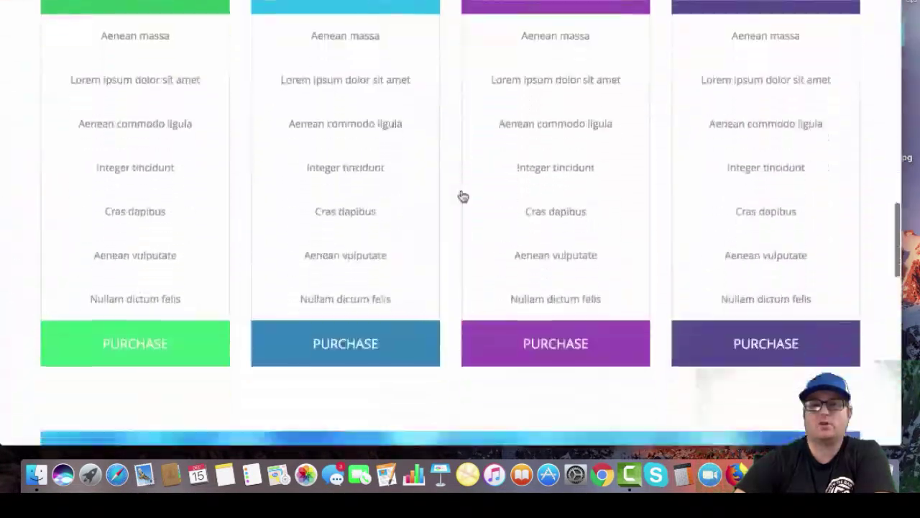
{"action": "scroll", "coordinate": [463, 196], "scroll_direction": "up", "scroll_amount": 10}
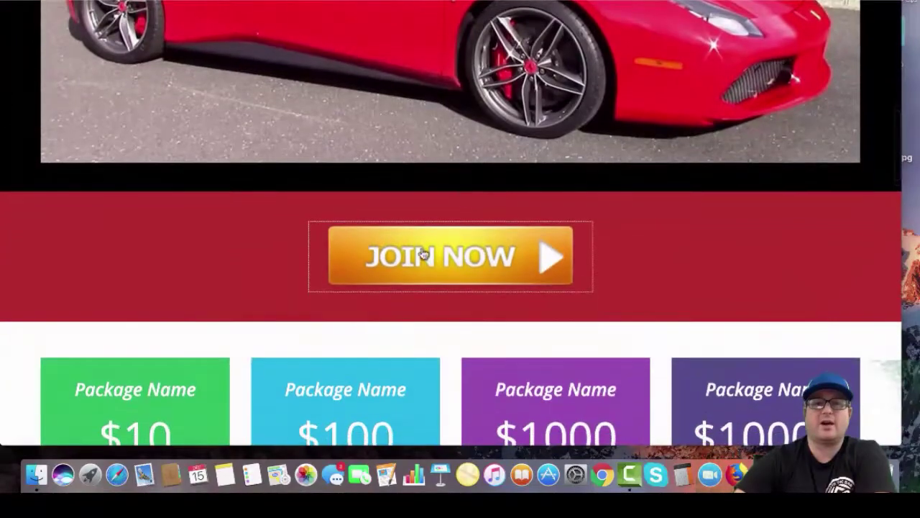
{"action": "scroll", "coordinate": [435, 253], "scroll_direction": "down", "scroll_amount": 15}
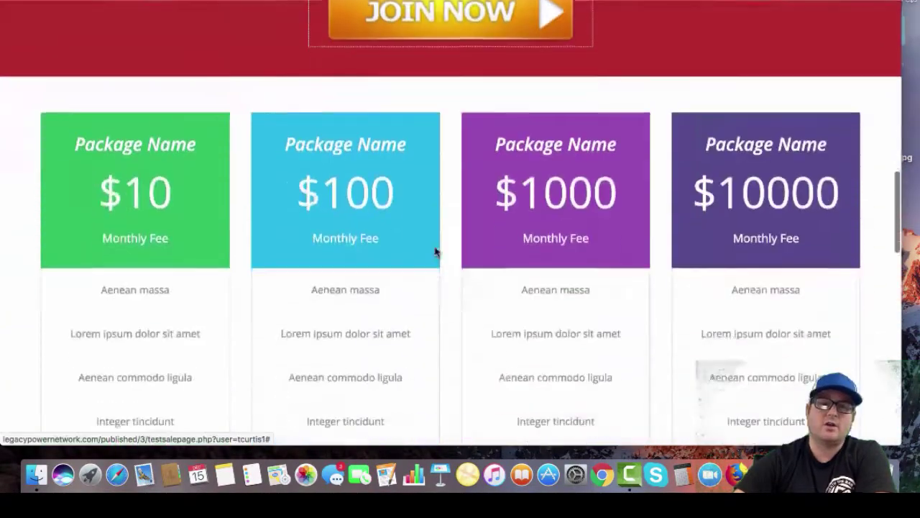
{"action": "scroll", "coordinate": [434, 252], "scroll_direction": "down", "scroll_amount": 3}
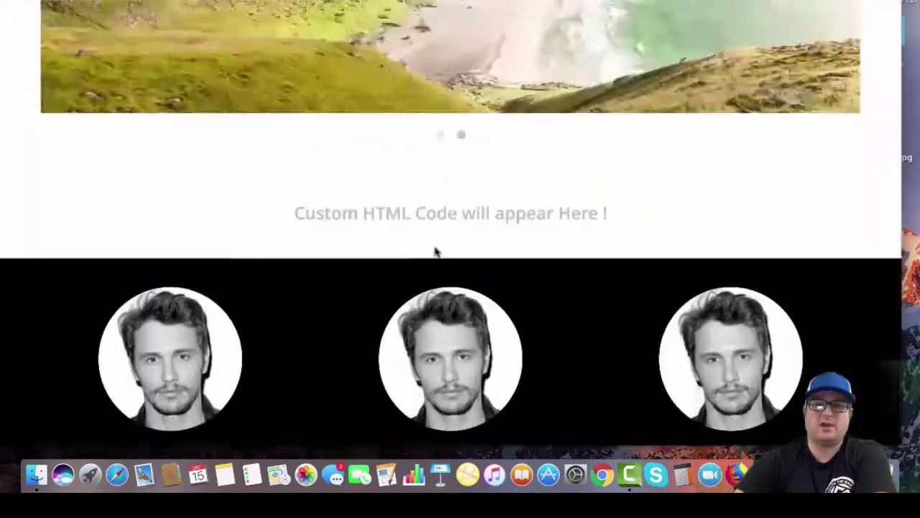
{"action": "scroll", "coordinate": [436, 251], "scroll_direction": "up", "scroll_amount": 20}
Open View Leads and filter to the Birthday Party group, showing two leads dated 12/15/17
{"action": "key", "text": "super+w"}
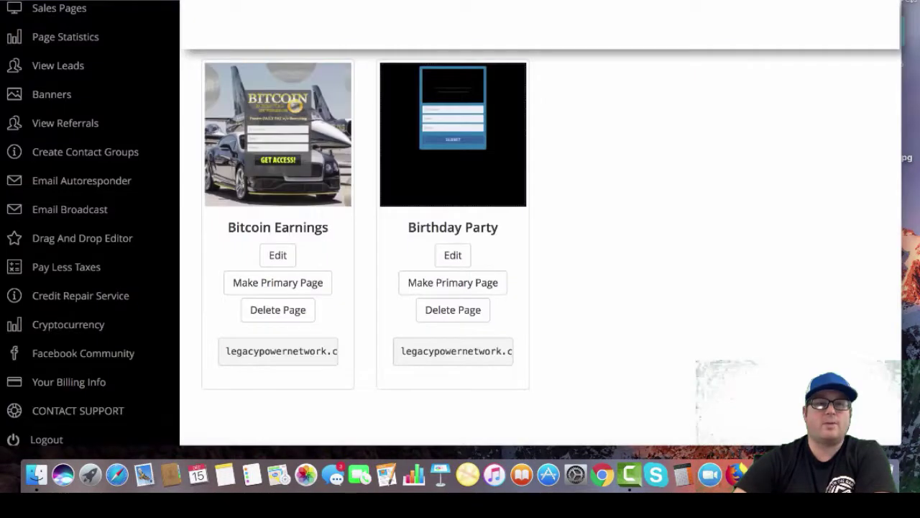
{"action": "scroll", "coordinate": [67, 94], "scroll_direction": "up", "scroll_amount": 1}
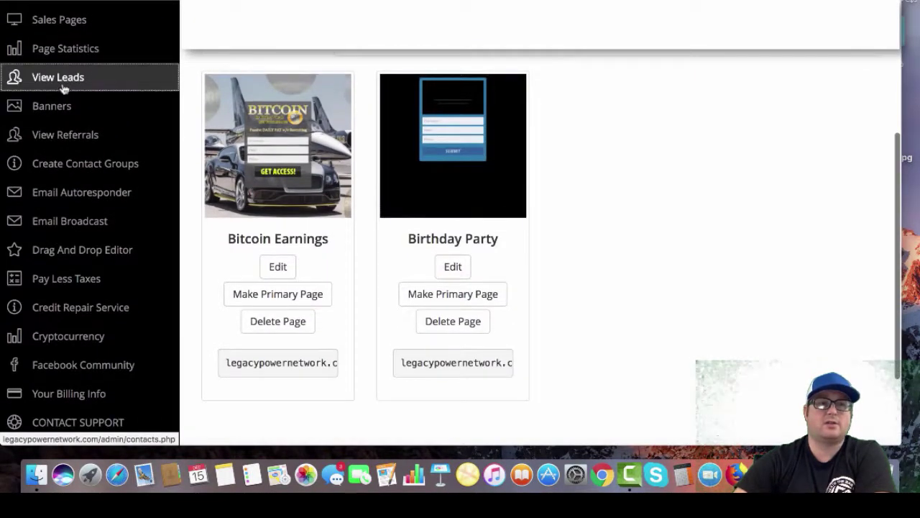
{"action": "left_click", "coordinate": [65, 86]}
{"action": "scroll", "coordinate": [288, 237], "scroll_direction": "down", "scroll_amount": 3}
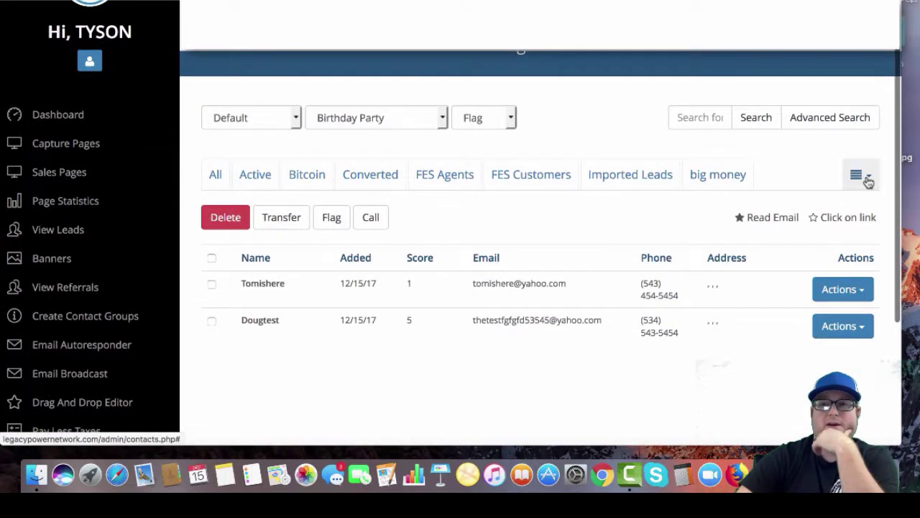
{"action": "left_click", "coordinate": [863, 176]}
{"action": "left_click", "coordinate": [770, 225]}
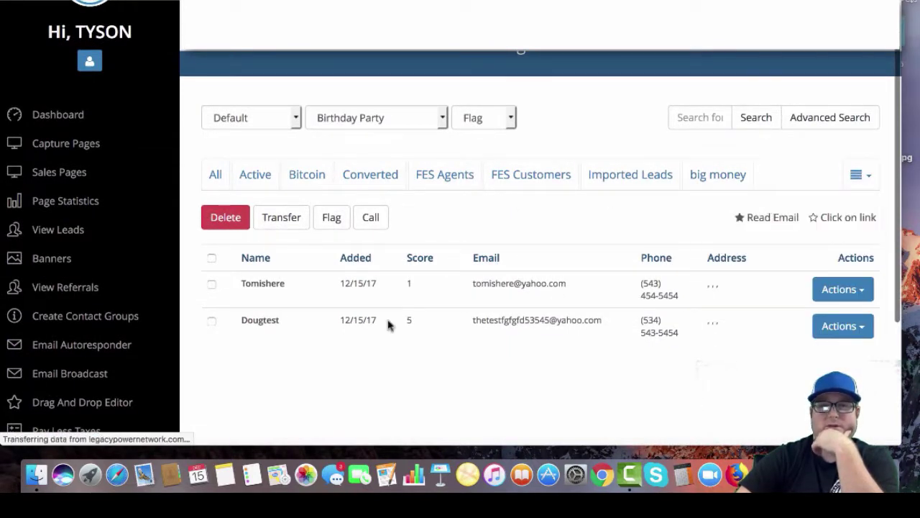
{"action": "scroll", "coordinate": [283, 381], "scroll_direction": "down", "scroll_amount": 3}
{"action": "scroll", "coordinate": [284, 382], "scroll_direction": "down", "scroll_amount": 1}
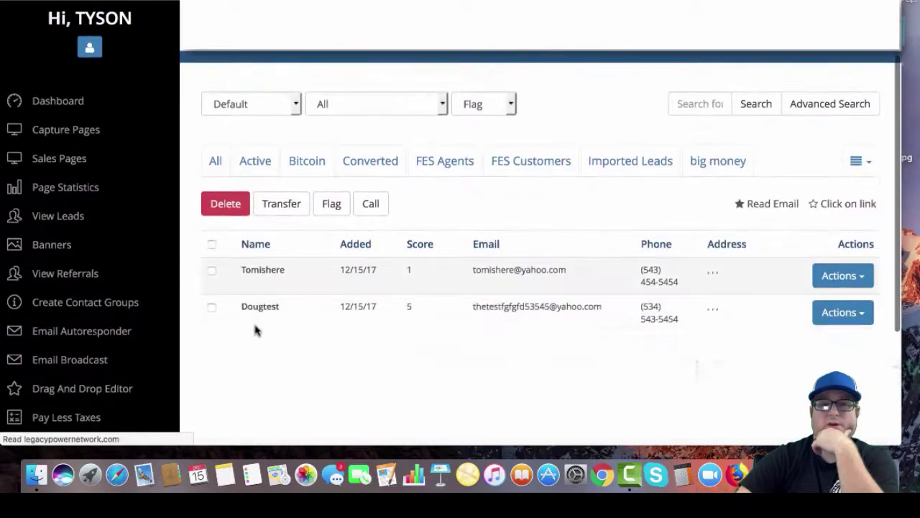
{"action": "scroll", "coordinate": [547, 247], "scroll_direction": "down", "scroll_amount": 2}
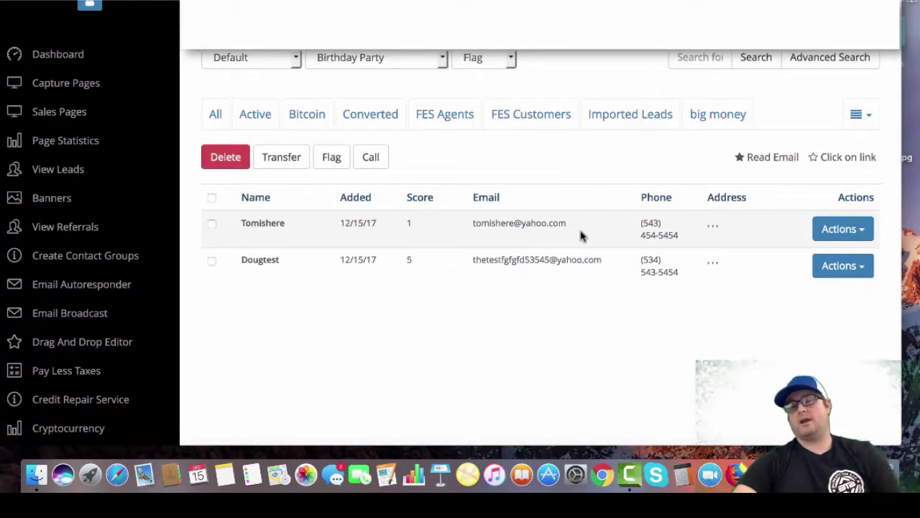
{"action": "left_click", "coordinate": [843, 228]}
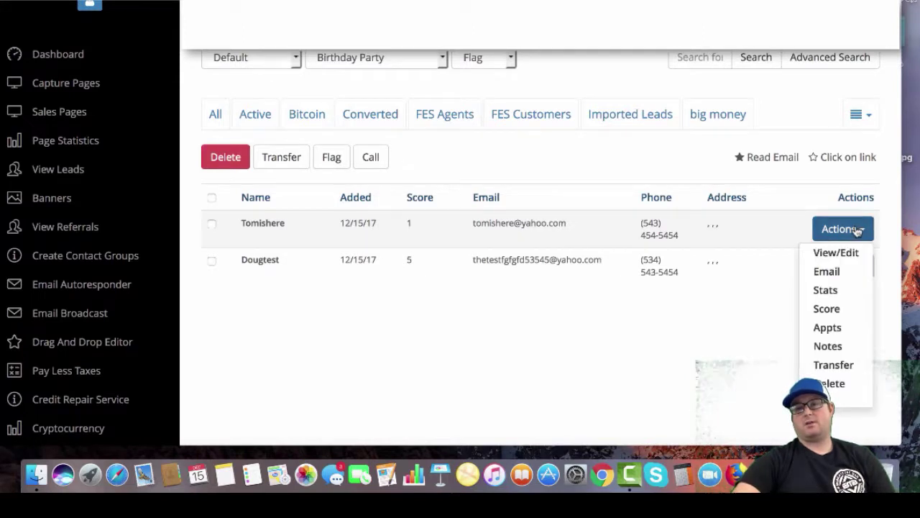
{"action": "left_click", "coordinate": [840, 346]}
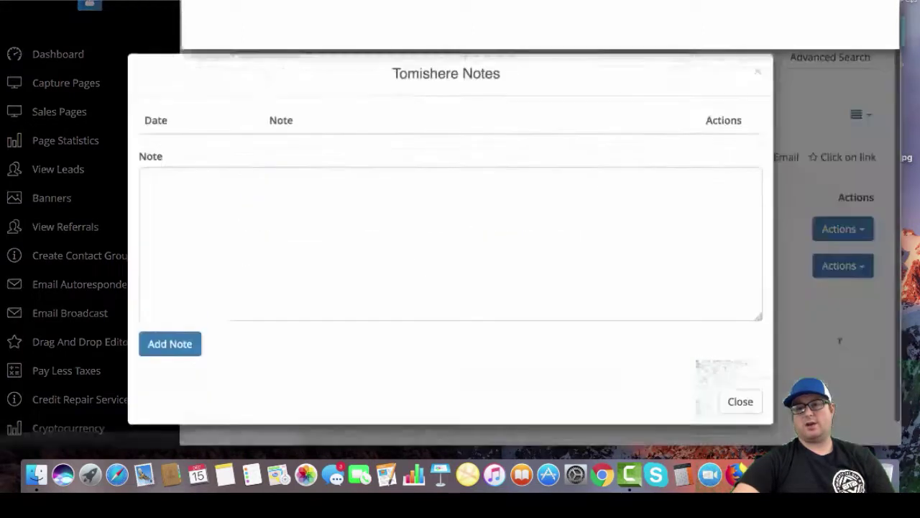
{"action": "left_click", "coordinate": [219, 216]}
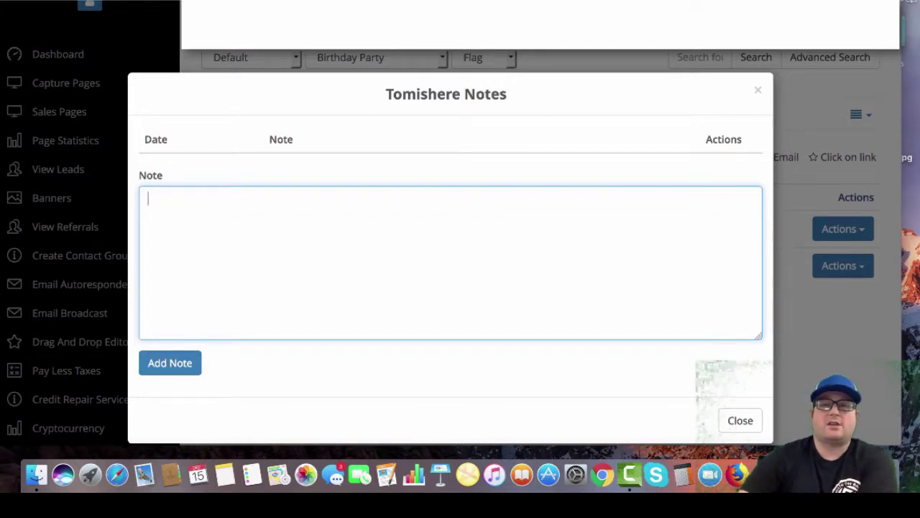
{"action": "left_click", "coordinate": [758, 94]}
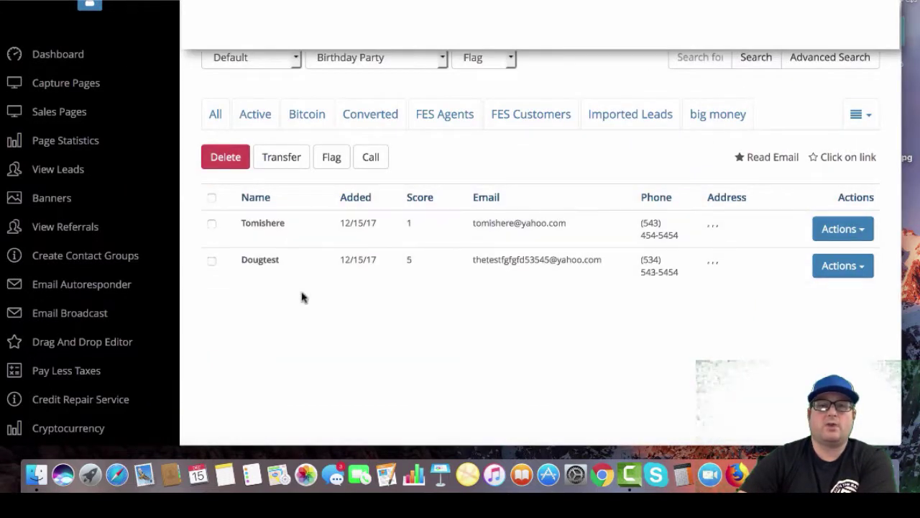